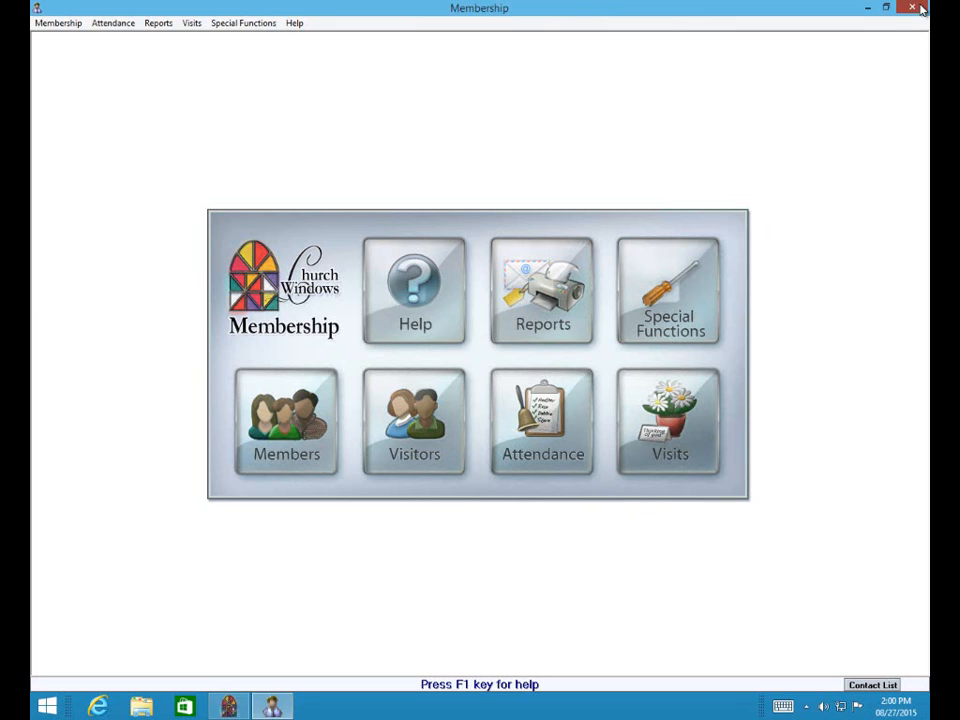
Close the Membership module, confirm the closing, and open Membership again from the main program window.
left_click(922, 10)
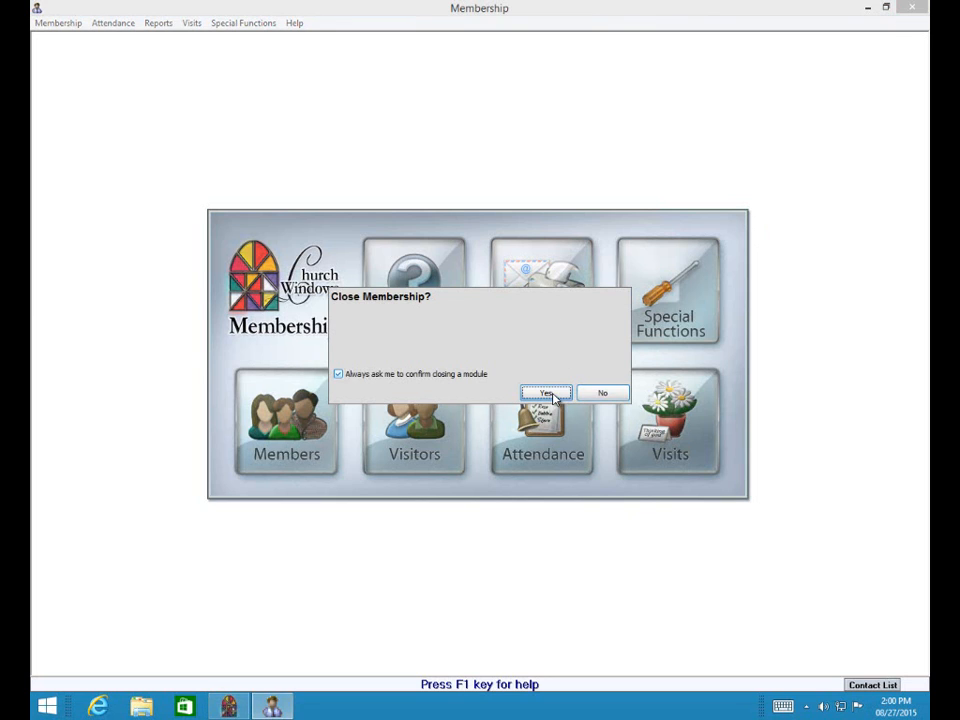
left_click(558, 396)
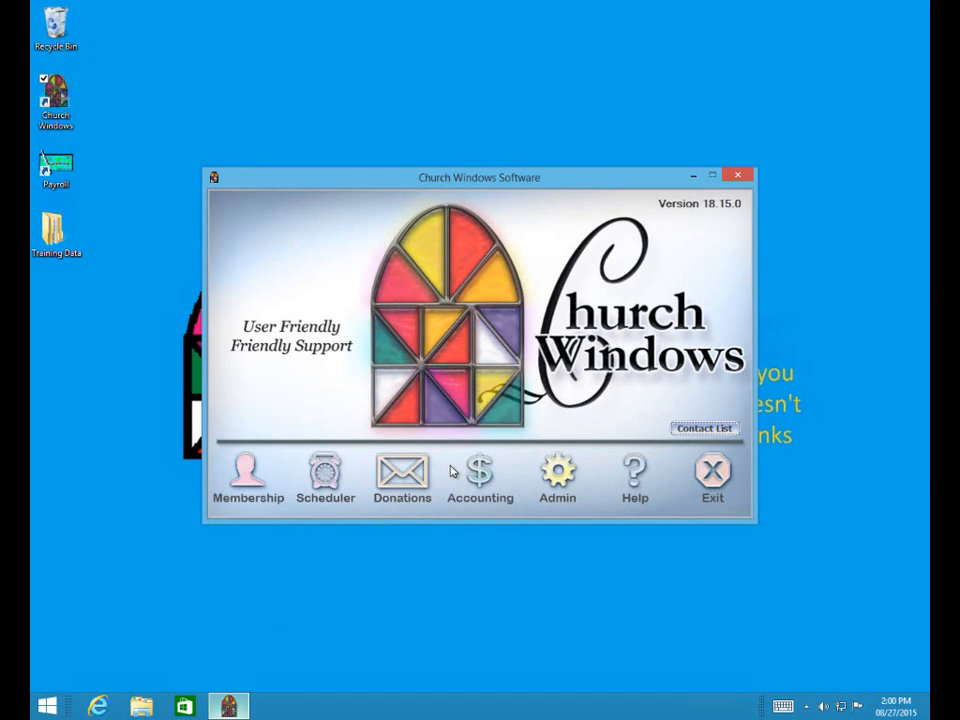
left_click(246, 483)
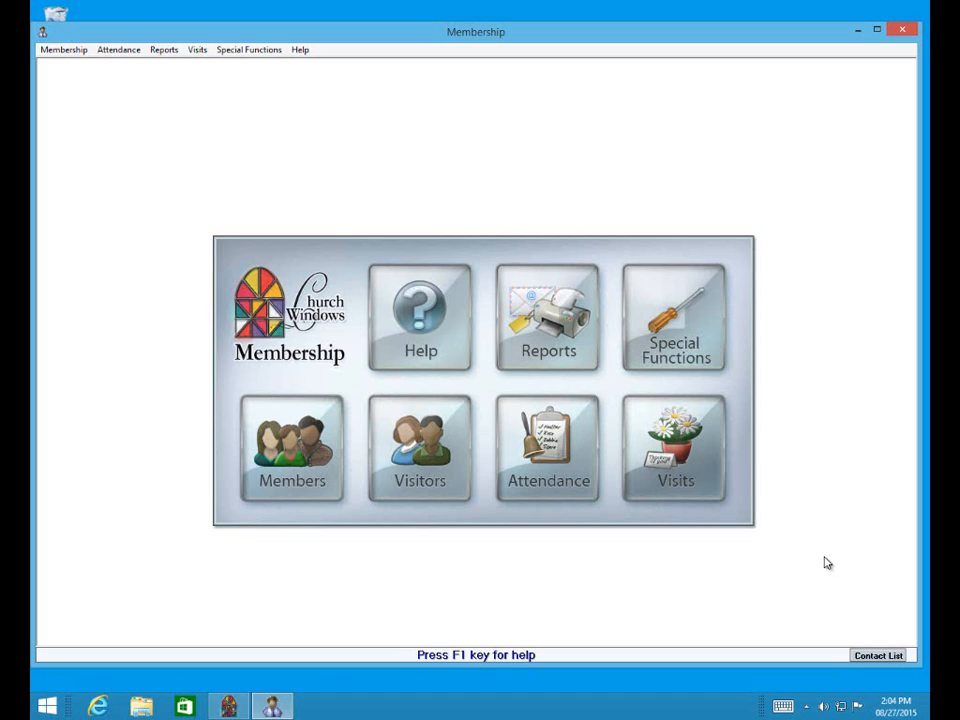
Open the Attendance Entry screen, restore its window to a smaller size and maximize it again.
left_click(559, 450)
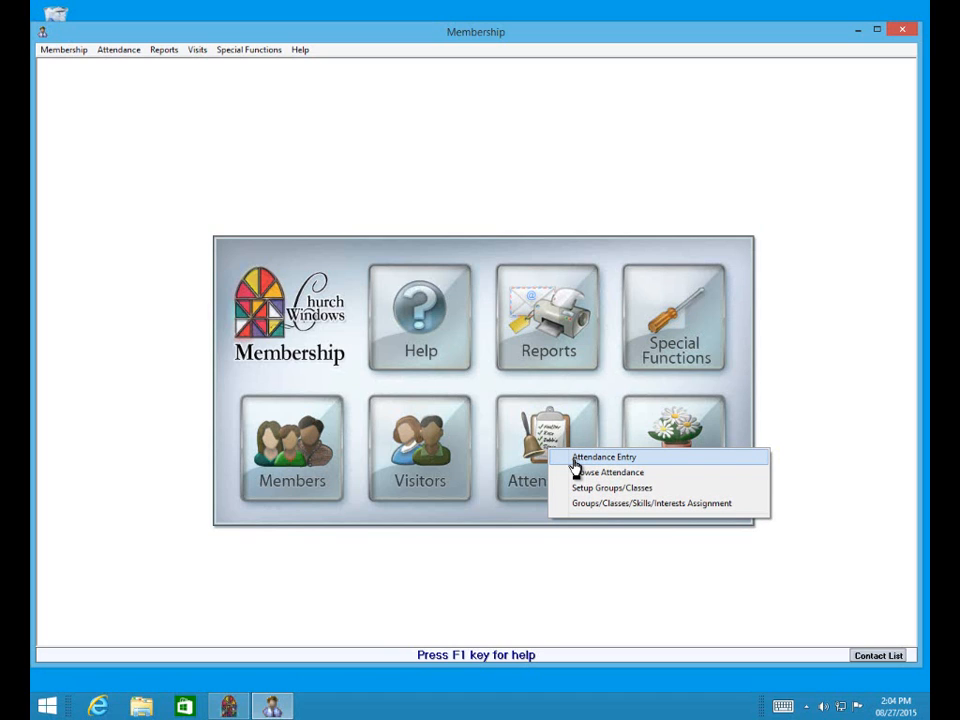
left_click(575, 459)
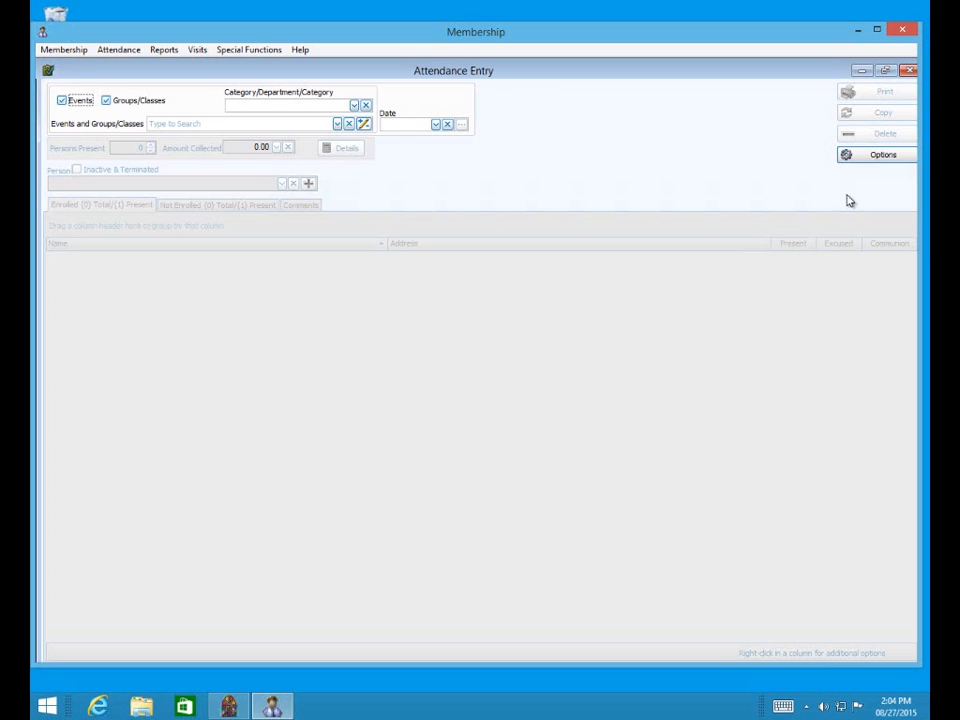
left_click(886, 70)
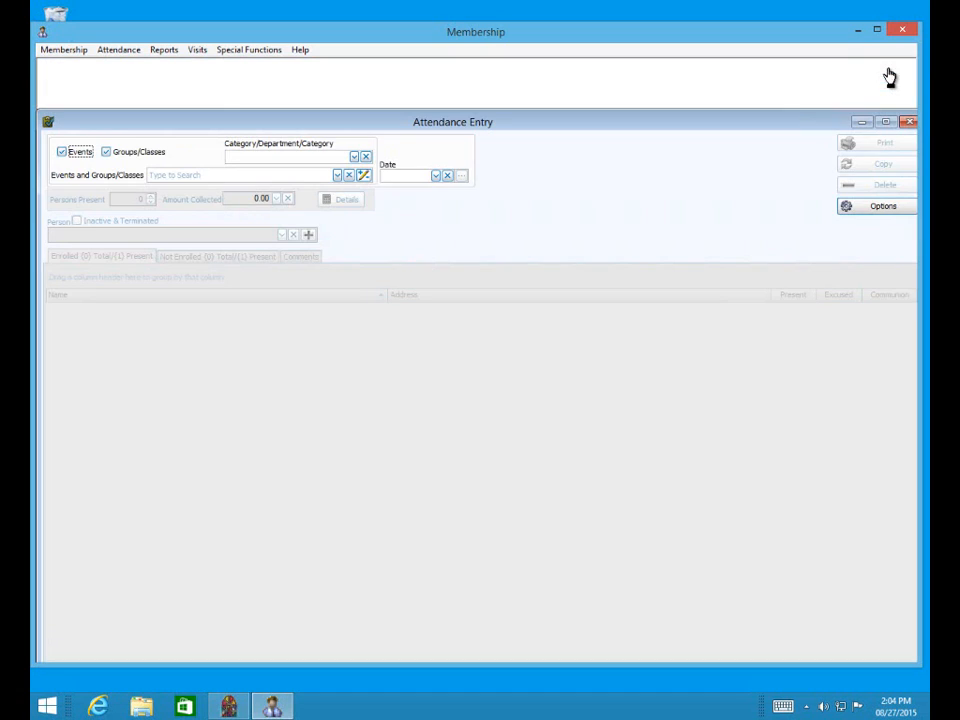
left_click(888, 122)
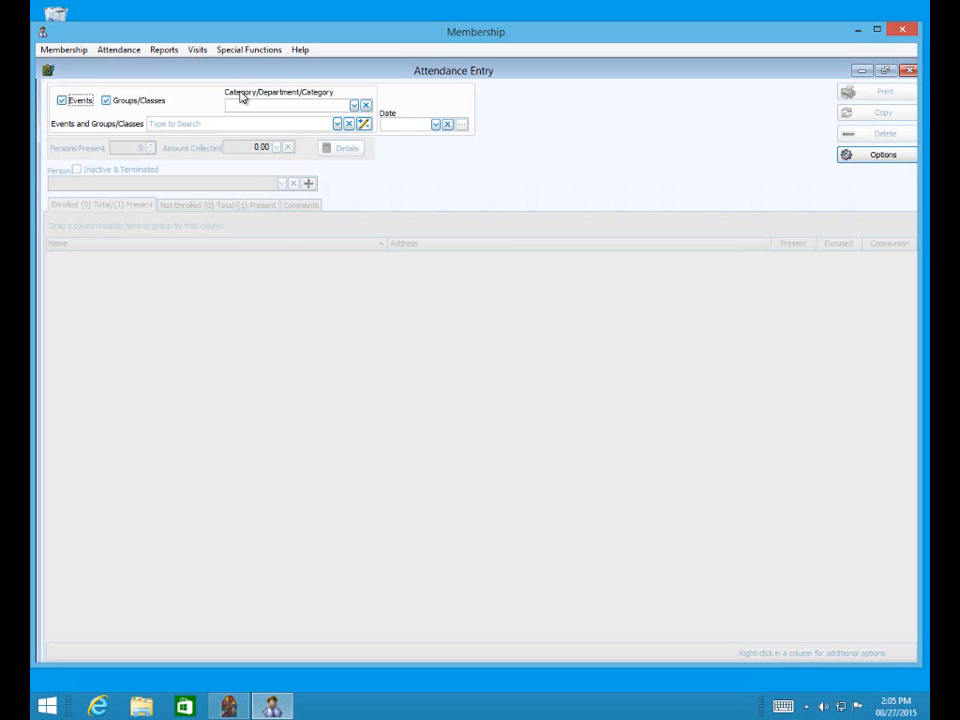
Review the available category levels and the events-only list with Groups/Classes excluded, then include Groups/Classes again.
left_click(354, 106)
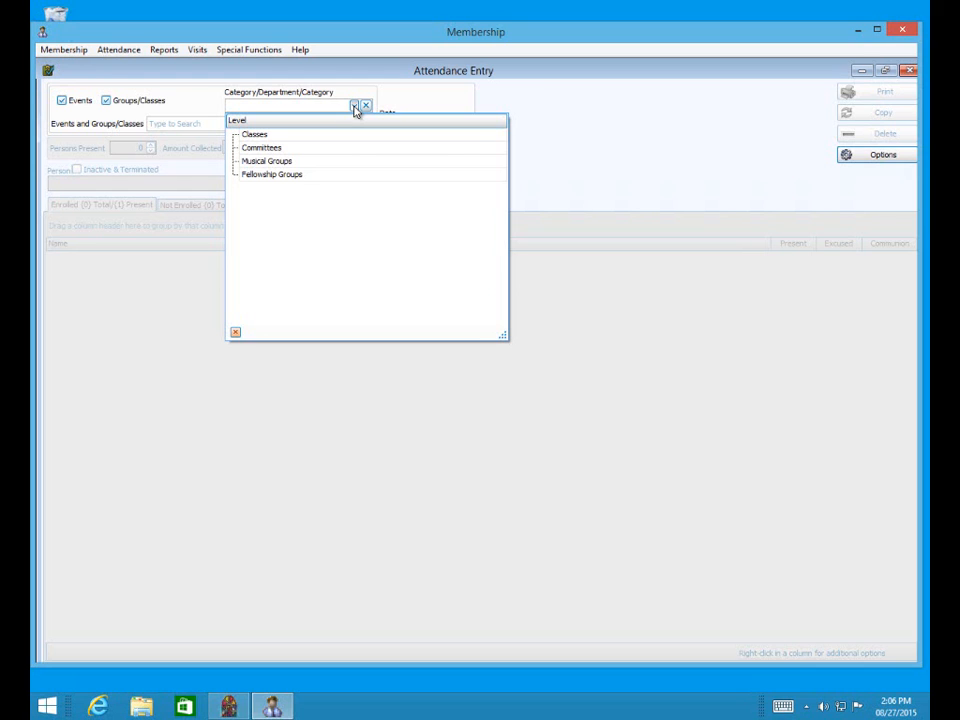
left_click(140, 101)
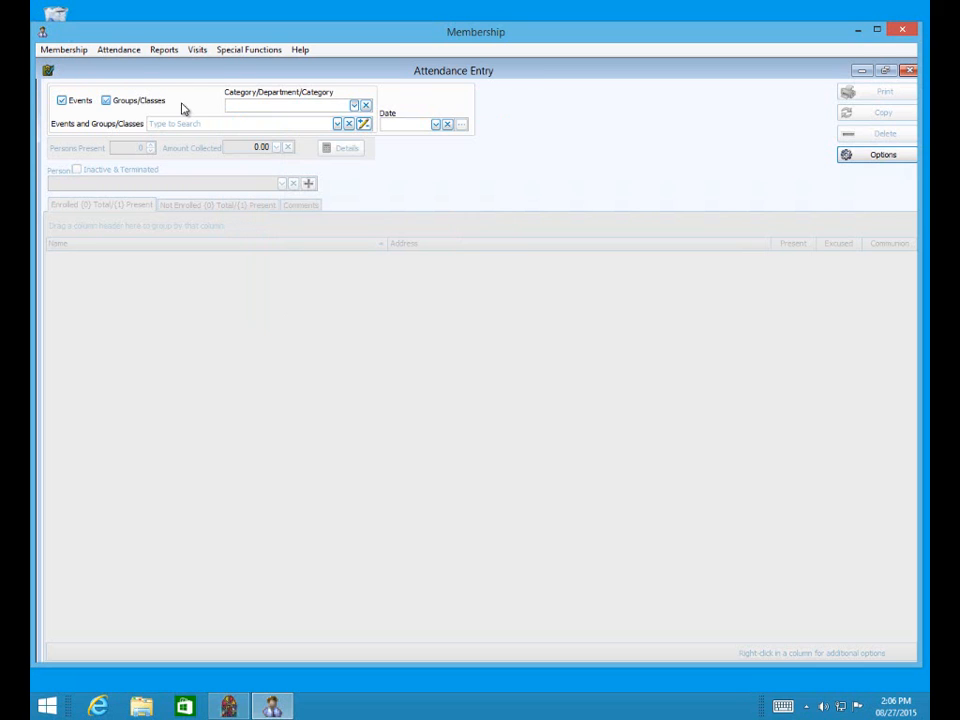
left_click(338, 124)
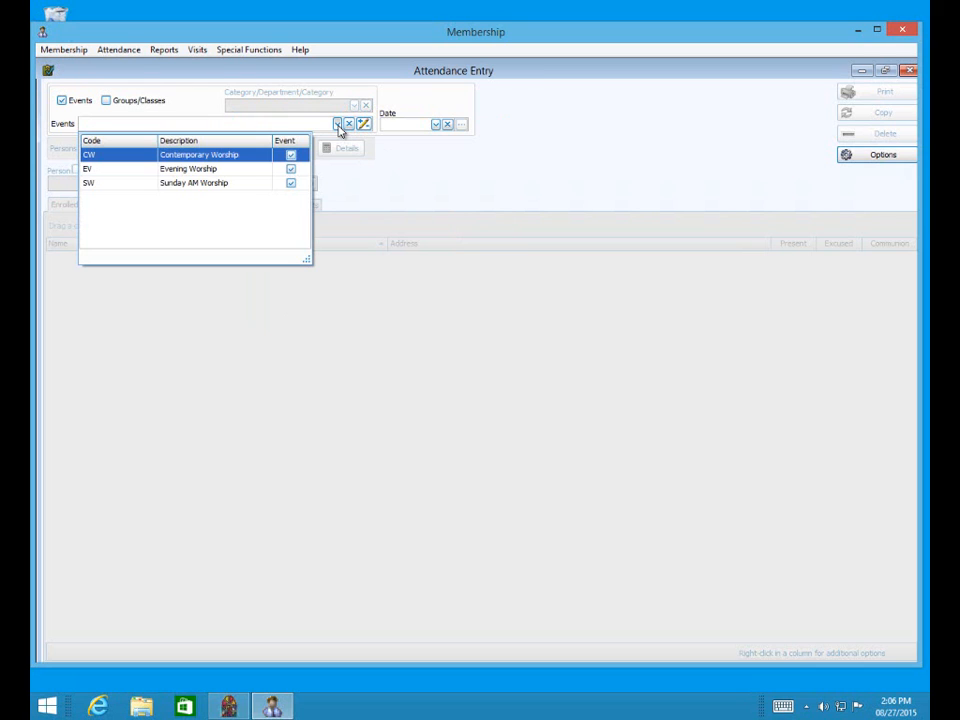
left_click(143, 87)
left_click(107, 101)
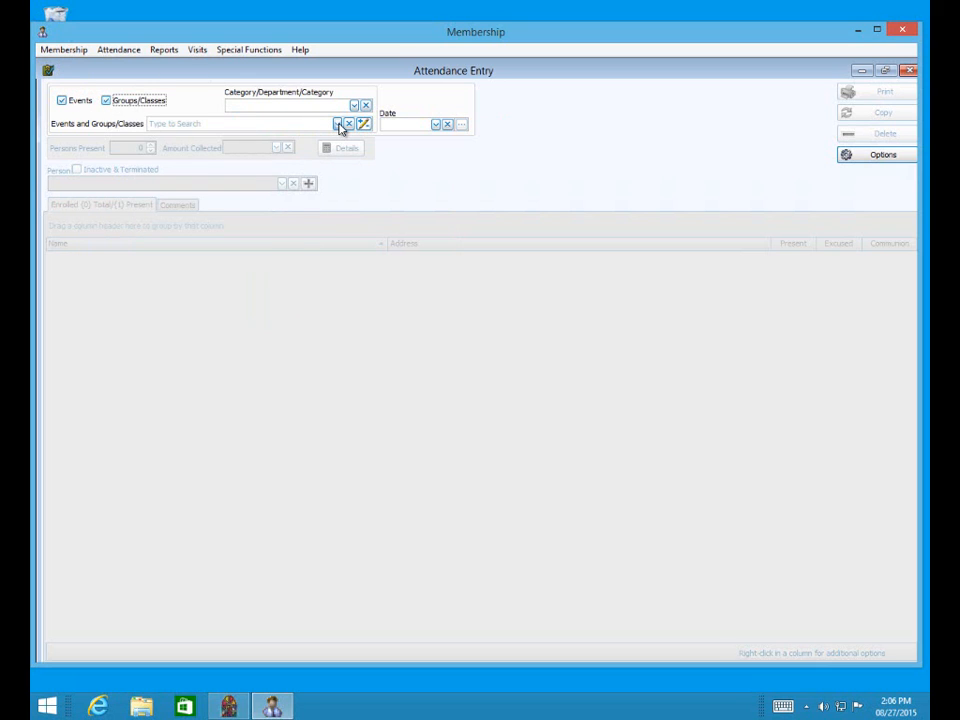
Browse the combined list of events and groups/classes, then switch Groups/Classes off and back on.
left_click(338, 124)
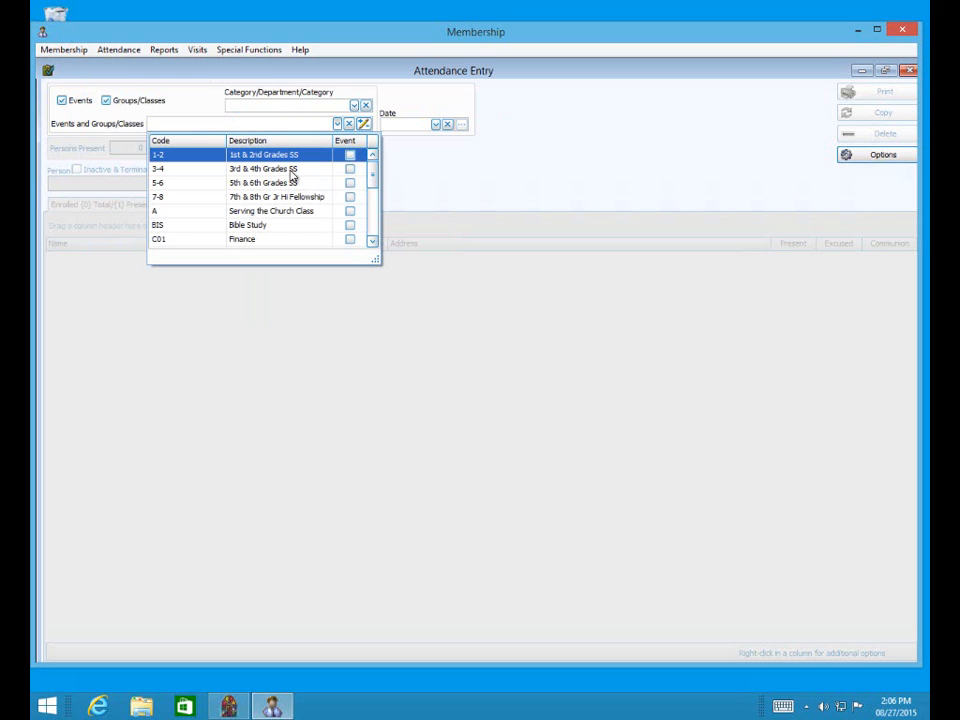
scroll(292, 176, "down", 6)
scroll(292, 176, "up", 6)
left_click(140, 100)
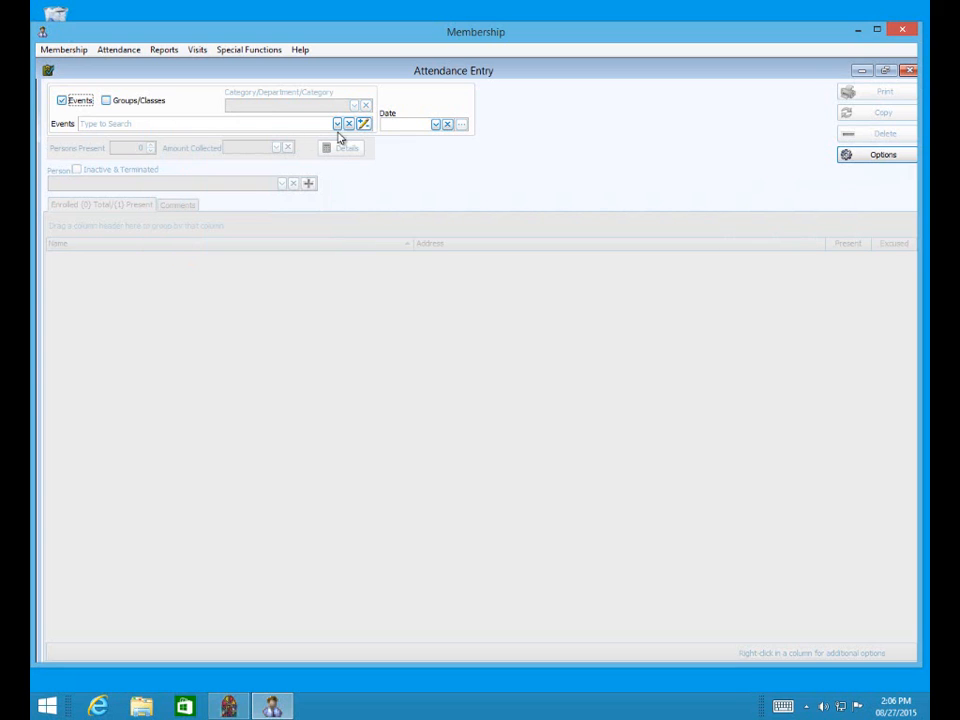
left_click(107, 100)
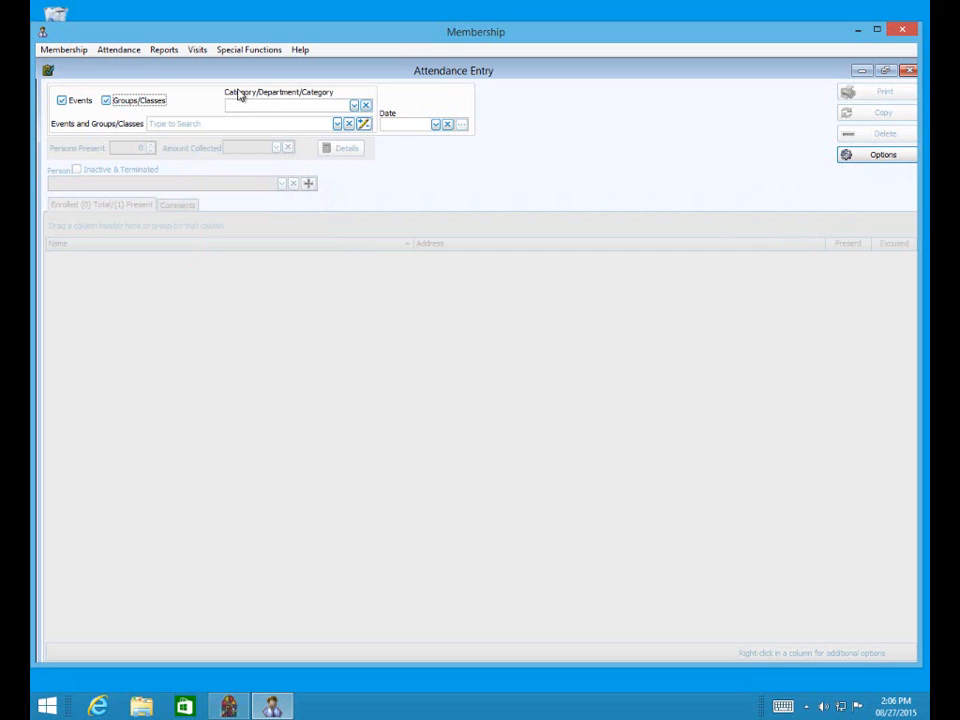
Filter the groups/classes by the Musical Groups category and select CHAD - Adult Choir.
left_click(354, 106)
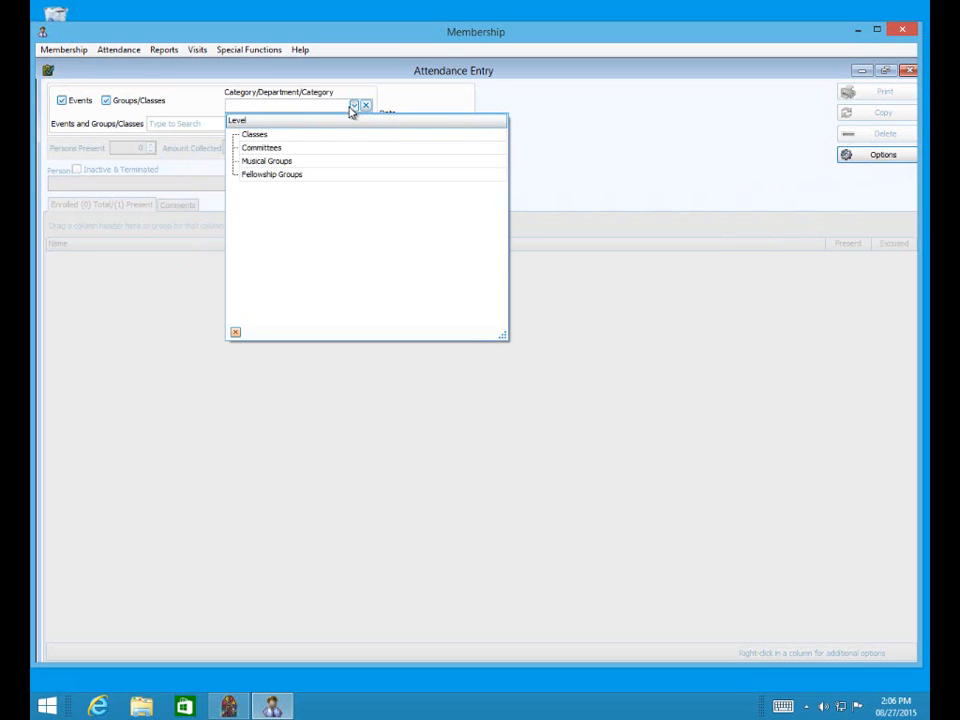
left_click(297, 166)
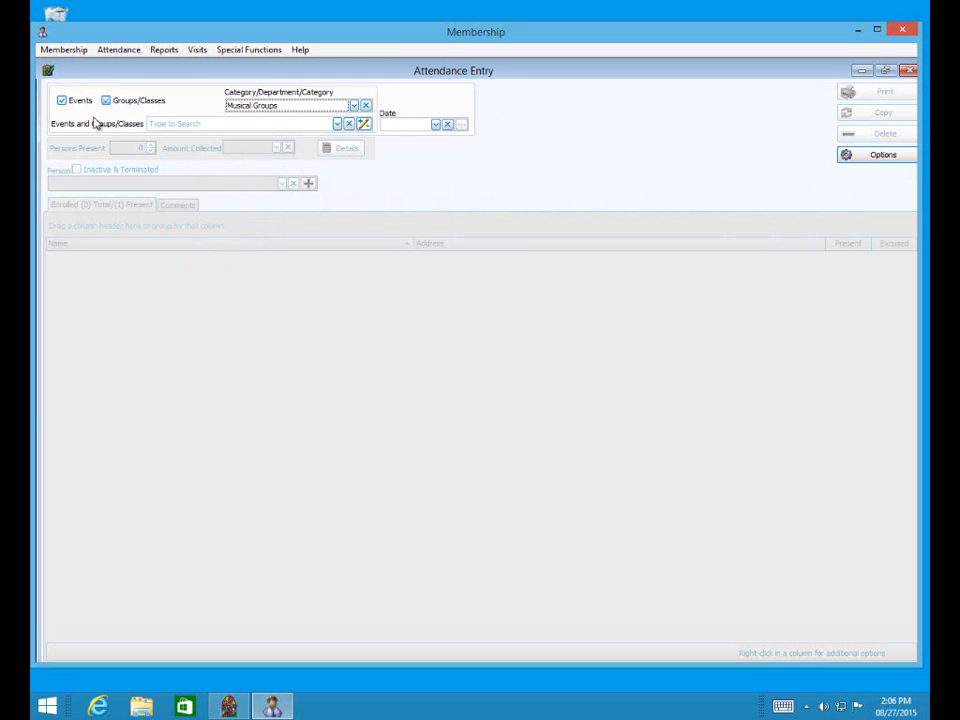
left_click(337, 124)
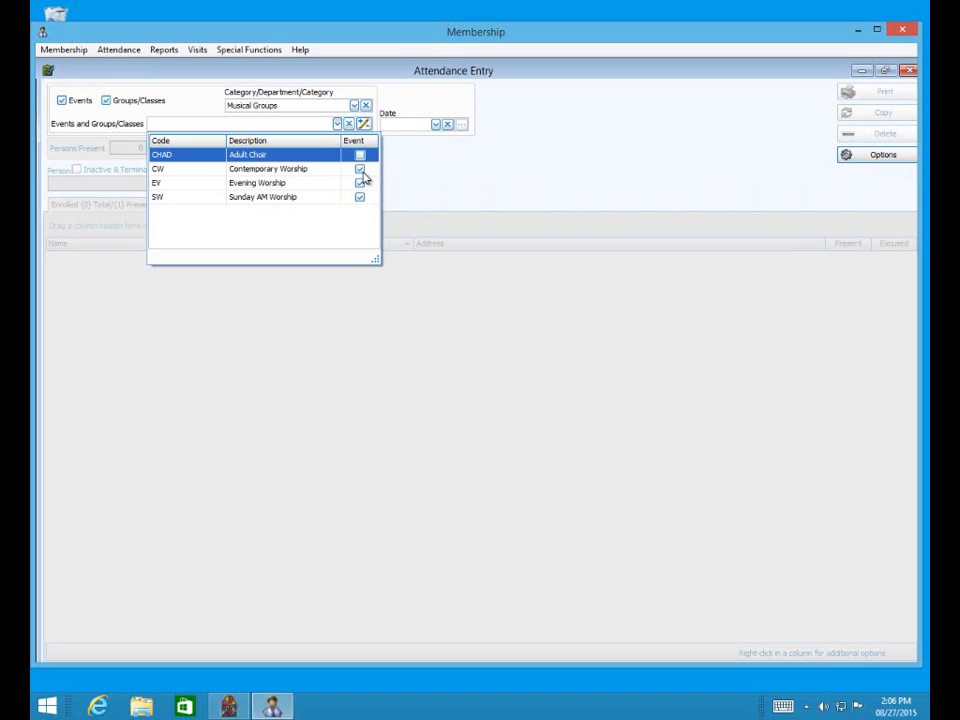
left_click(456, 182)
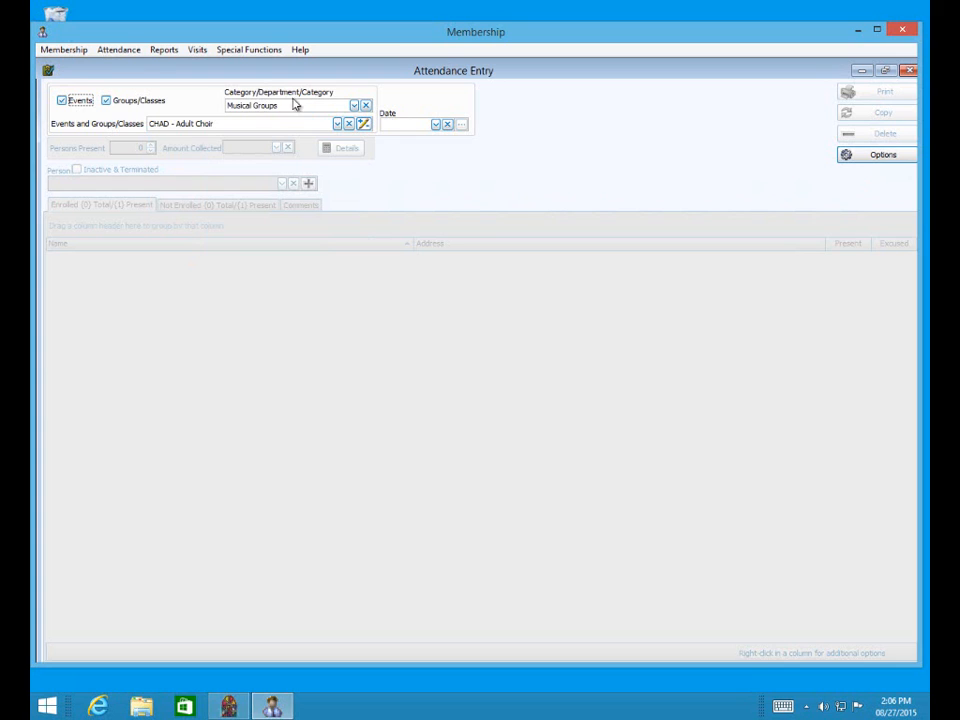
Recheck the category levels and the filtered events and groups list, then clear the Musical Groups category.
left_click(353, 106)
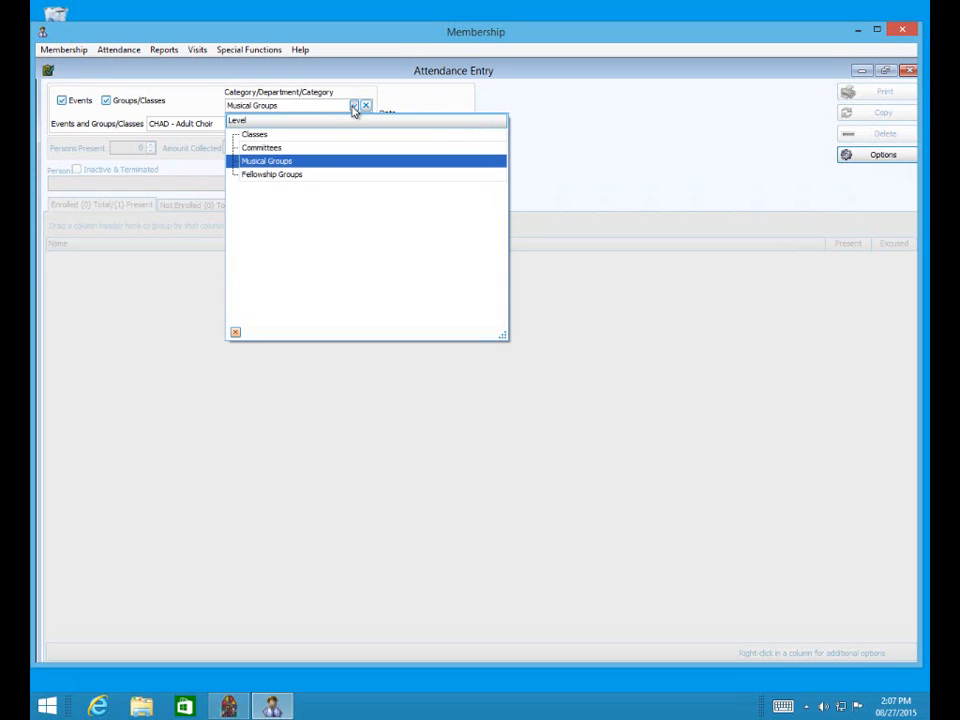
left_click(353, 106)
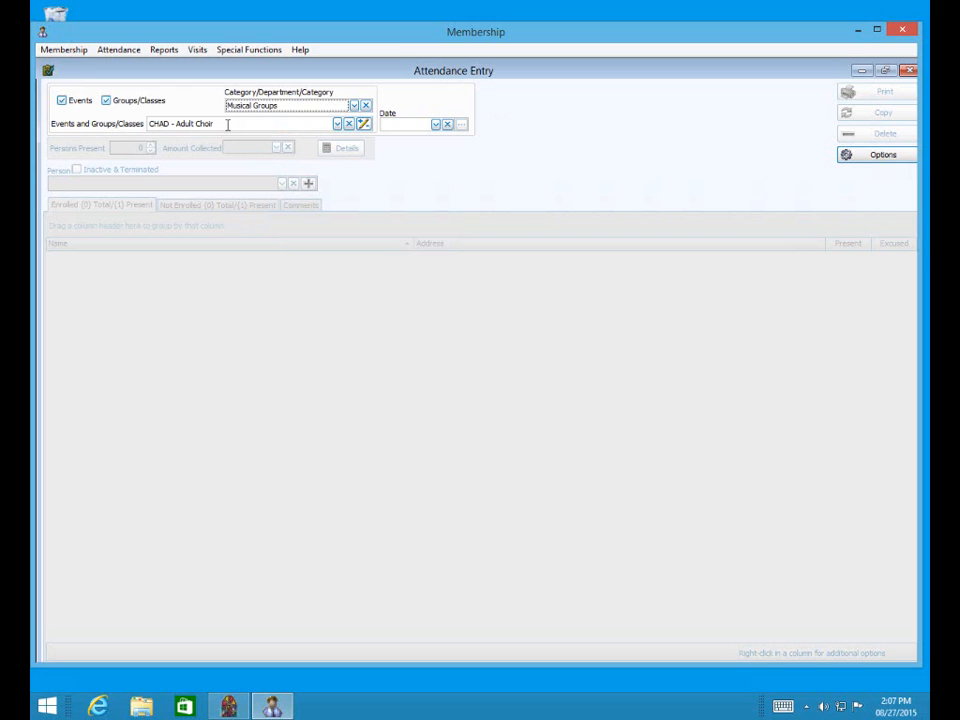
left_click(337, 124)
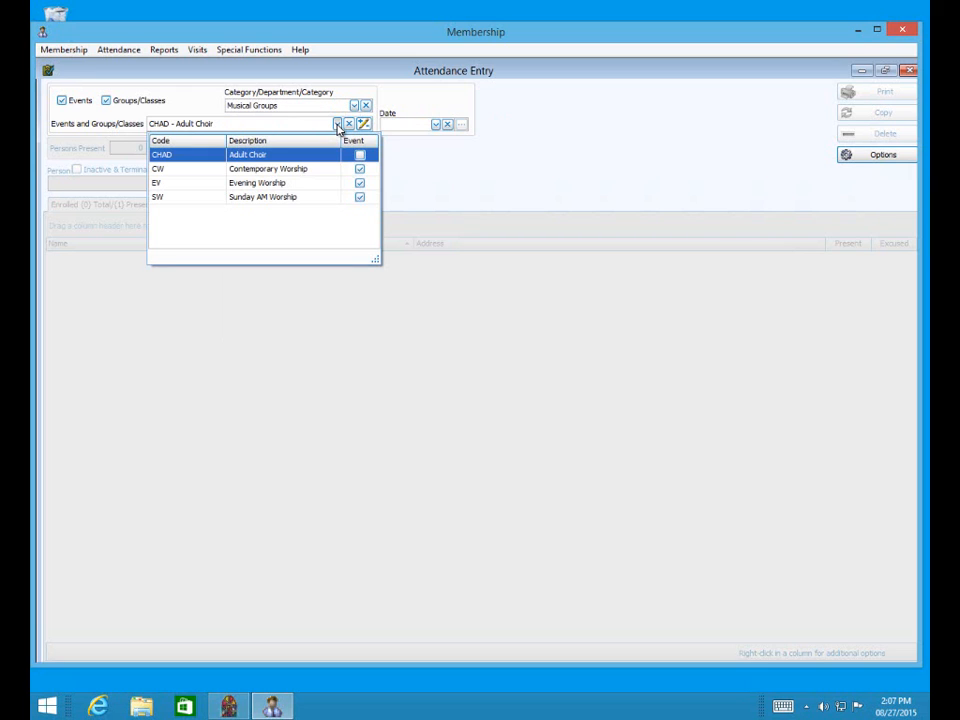
left_click(337, 125)
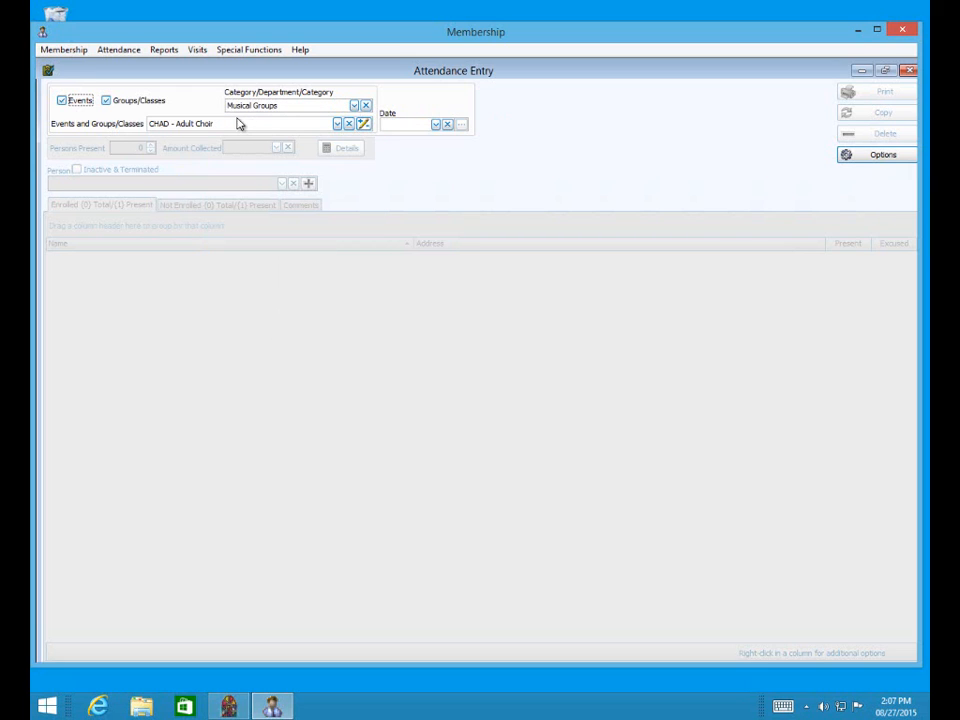
left_click(366, 106)
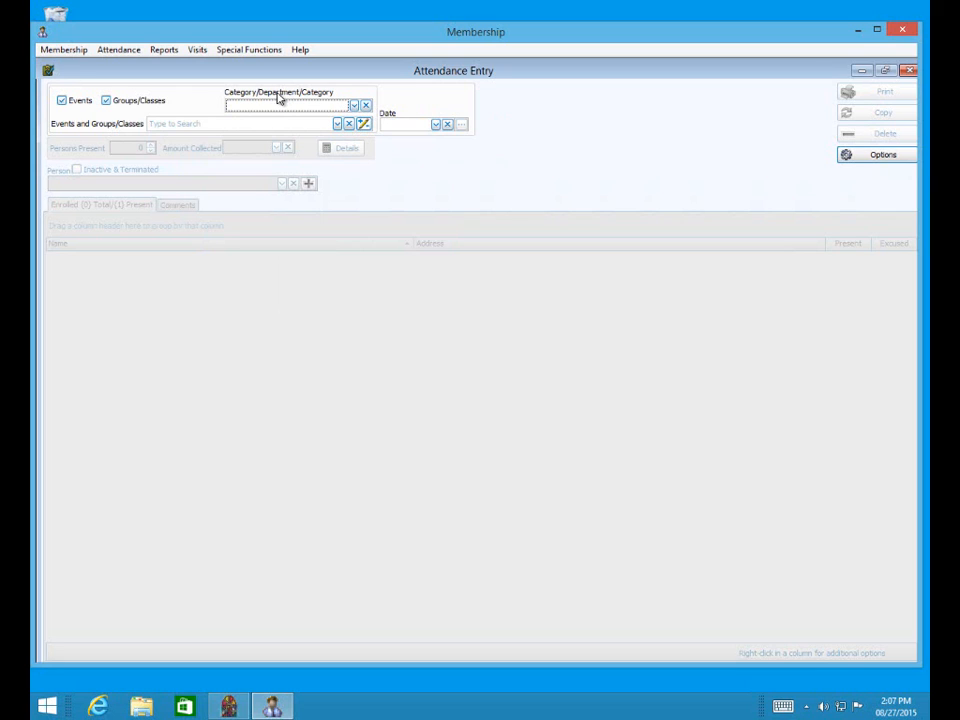
Browse the unfiltered events and groups/classes list, sorting it by code and by description, then close it without a selection.
left_click(337, 124)
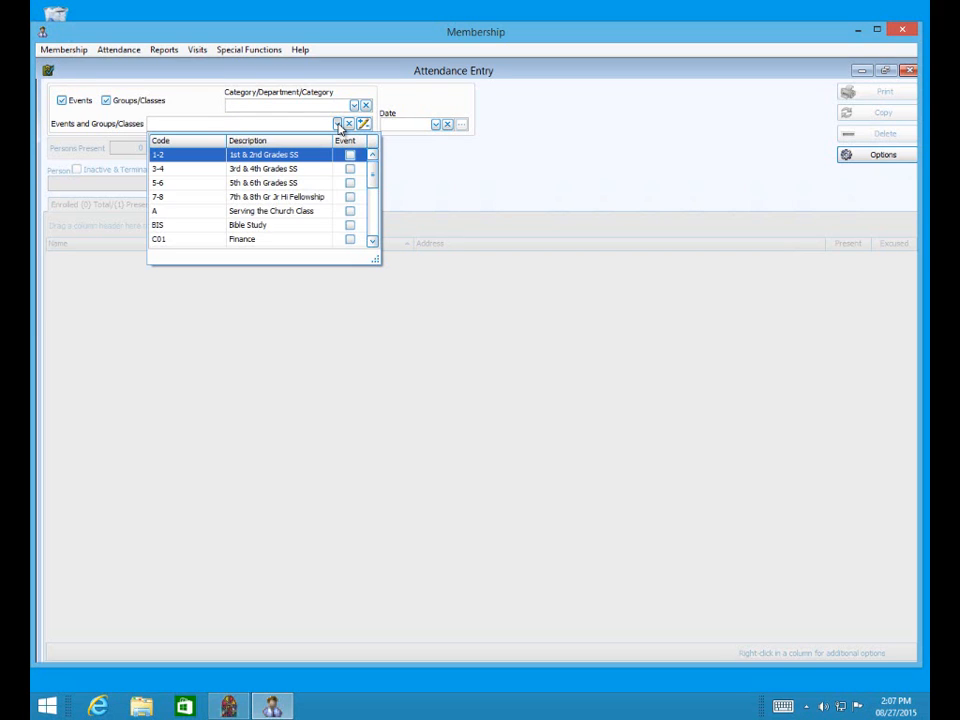
scroll(289, 166, "down", 3)
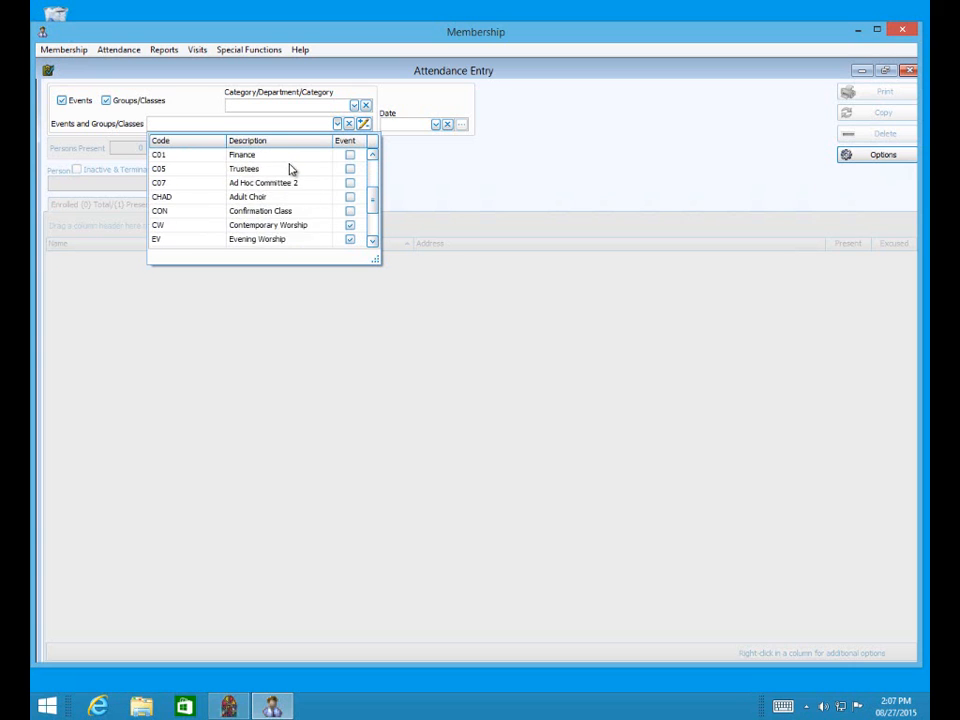
scroll(290, 169, "up", 3)
left_click(184, 147)
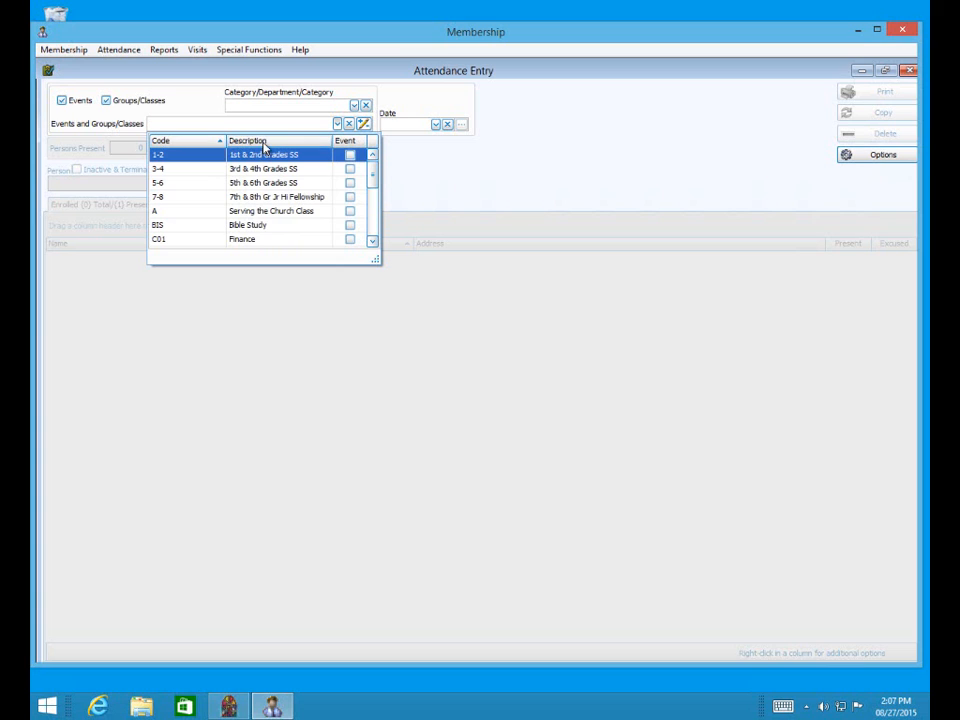
left_click(241, 146)
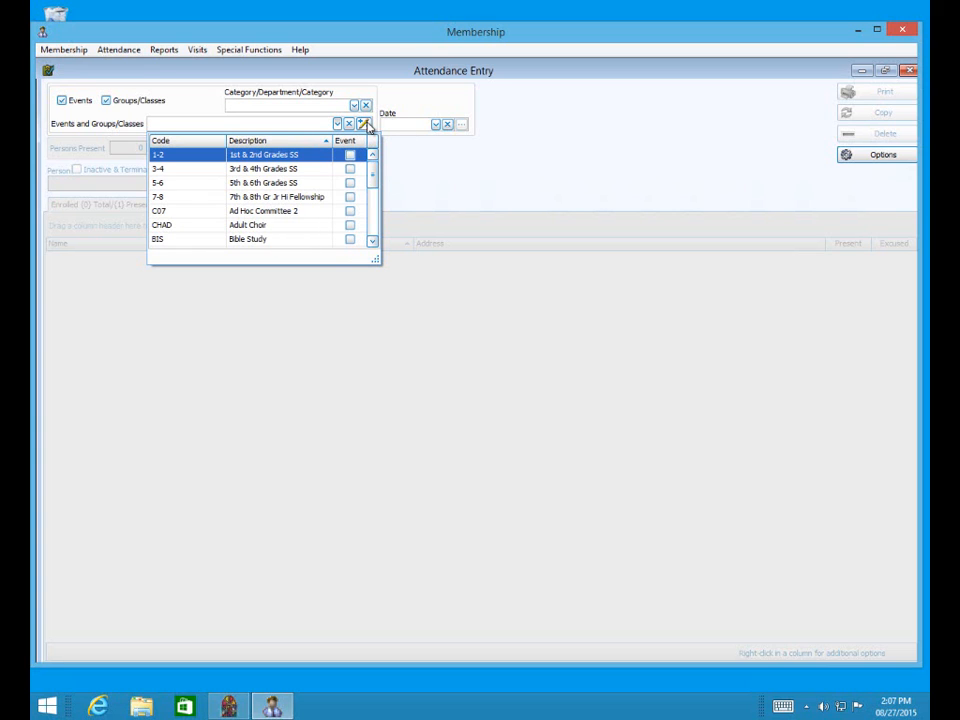
left_click(315, 124)
left_click(347, 125)
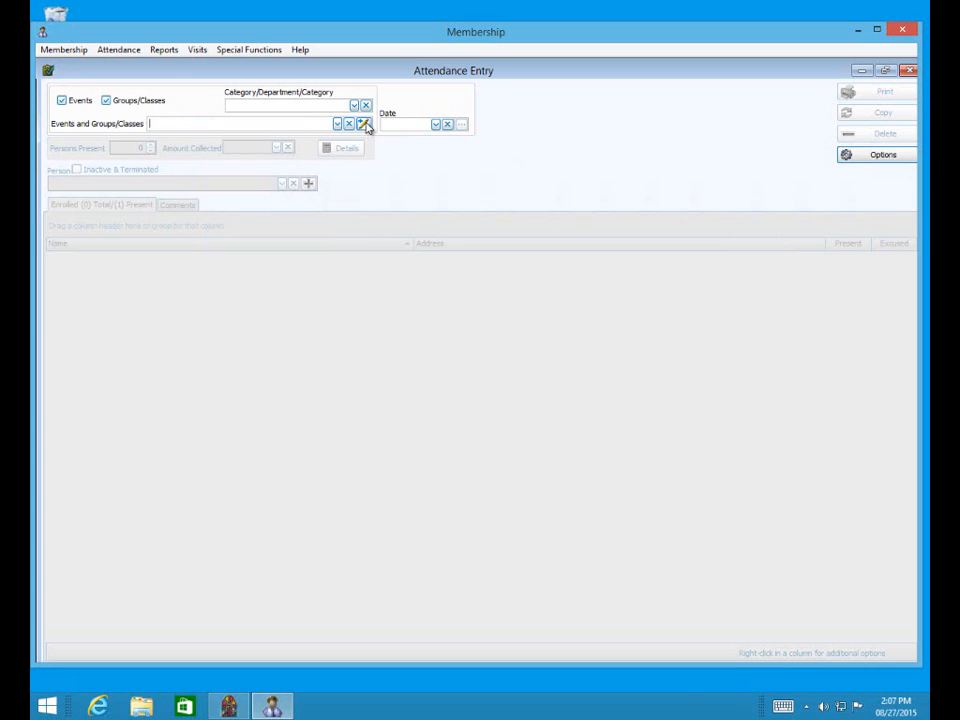
View the attendance event codes in the event maintenance dialog, close it, and clear the event selection.
left_click(364, 124)
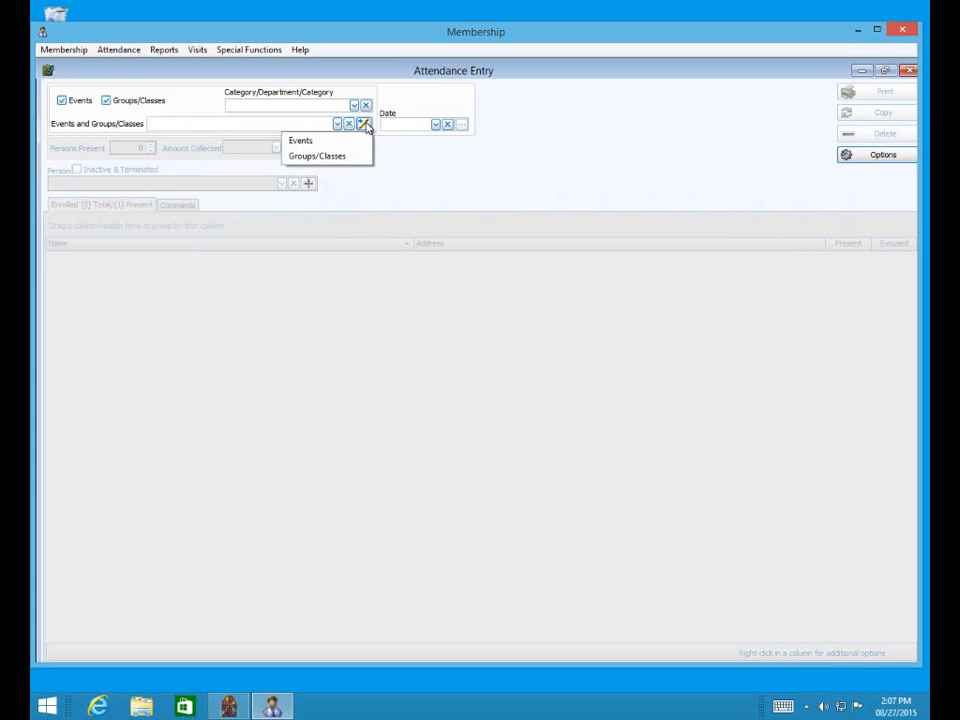
left_click(301, 141)
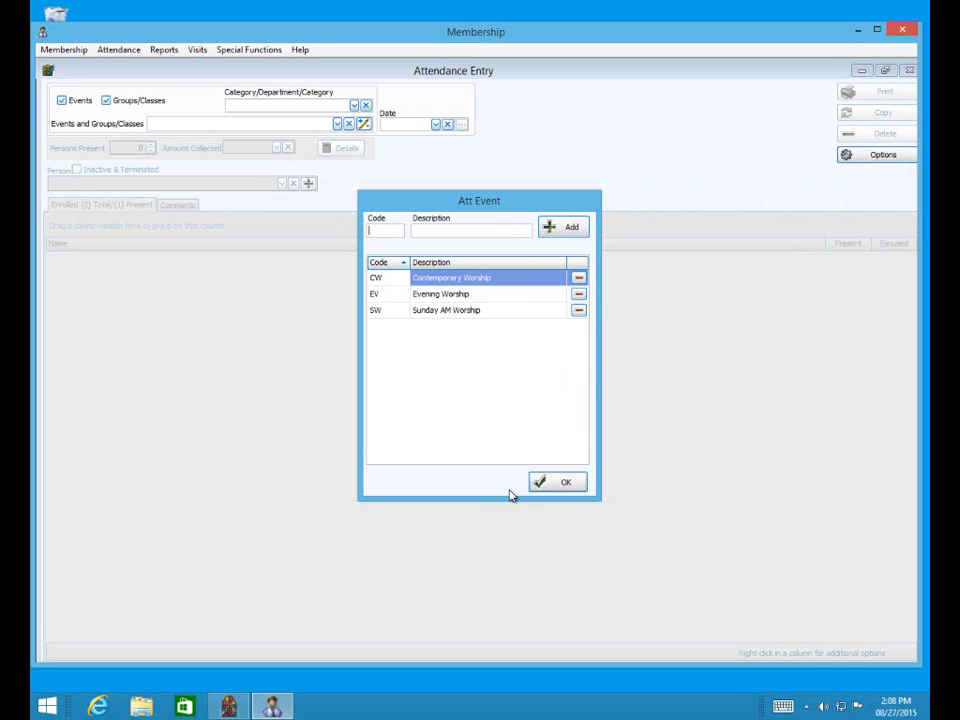
left_click(564, 483)
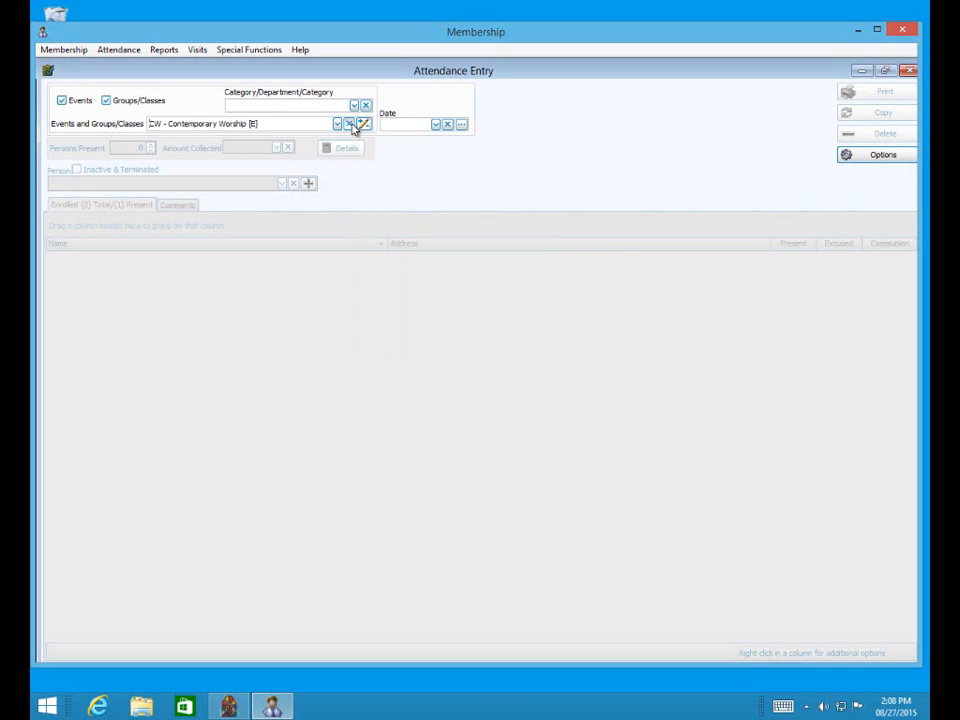
left_click(352, 126)
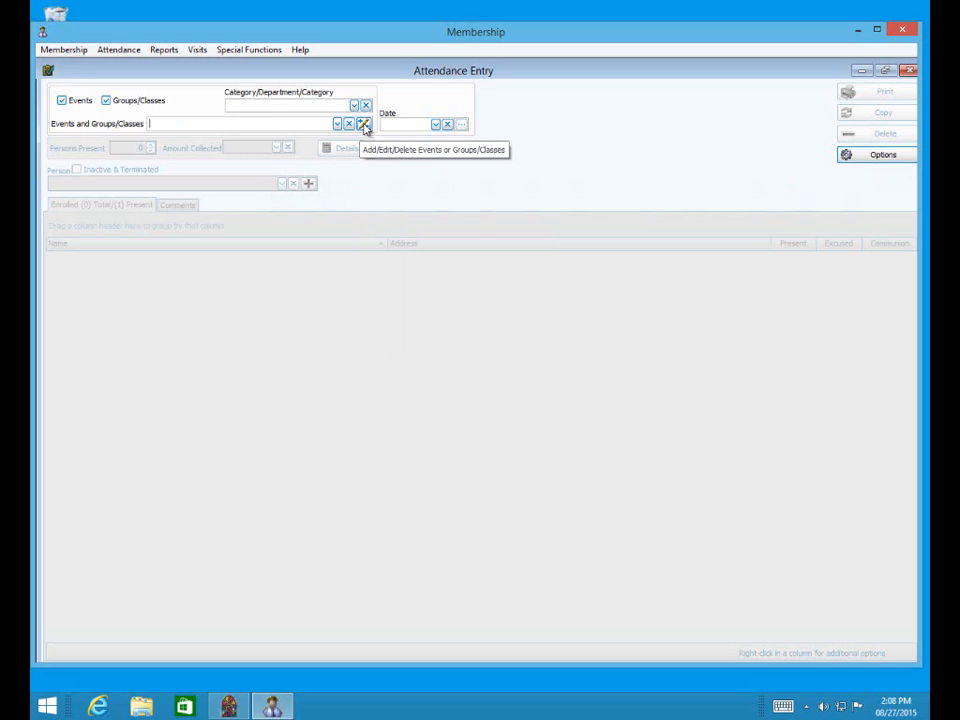
View the Setup Groups/Classes screen from the add/edit options for events and groups, then close it.
left_click(364, 125)
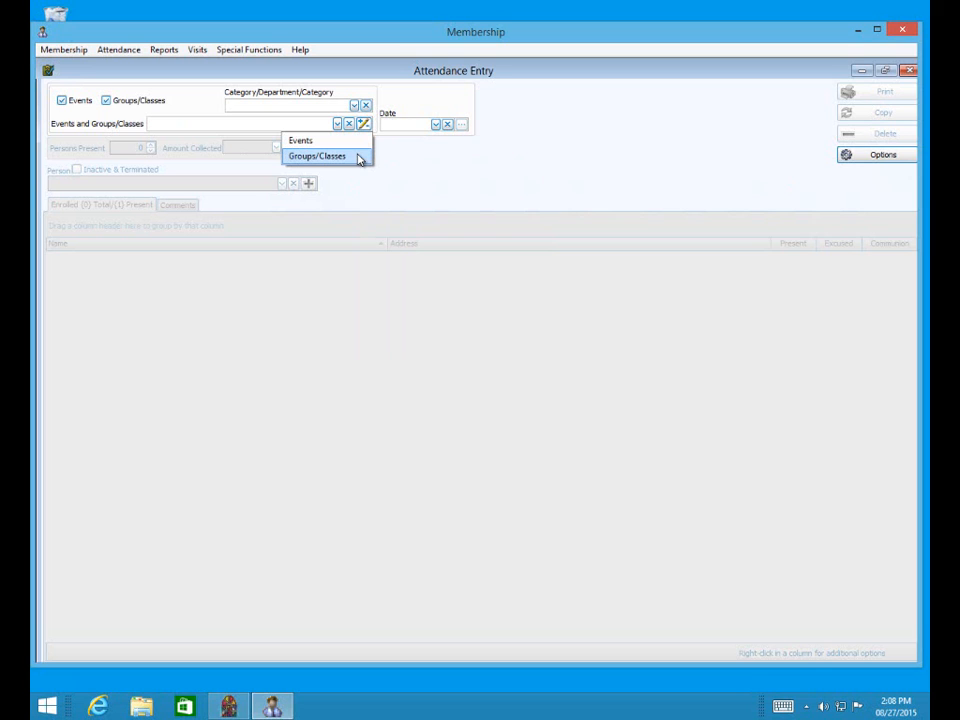
left_click(358, 157)
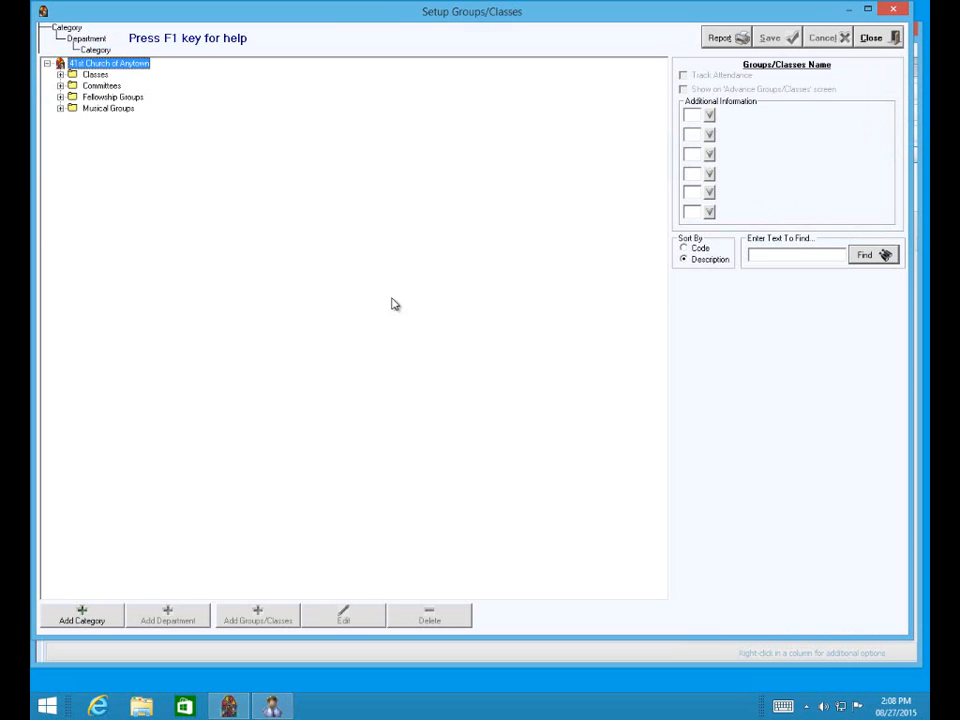
left_click(885, 47)
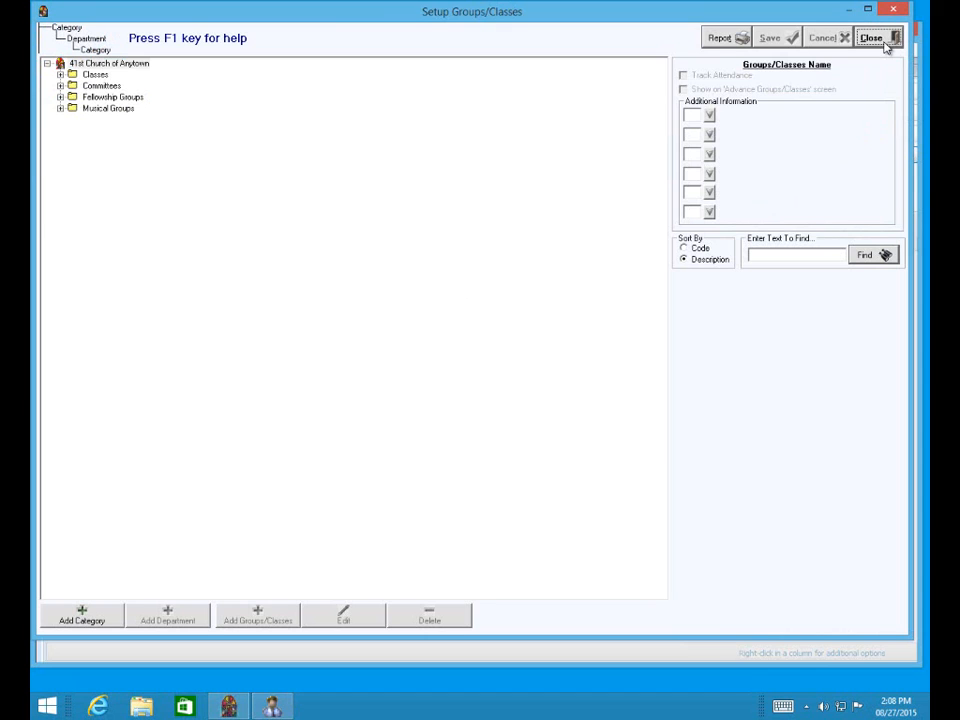
Close the Setup Groups/Classes screen, select the class 1-2 - 1st & 2nd Grades SS, and set the attendance date to 08/09/2015.
left_click(885, 47)
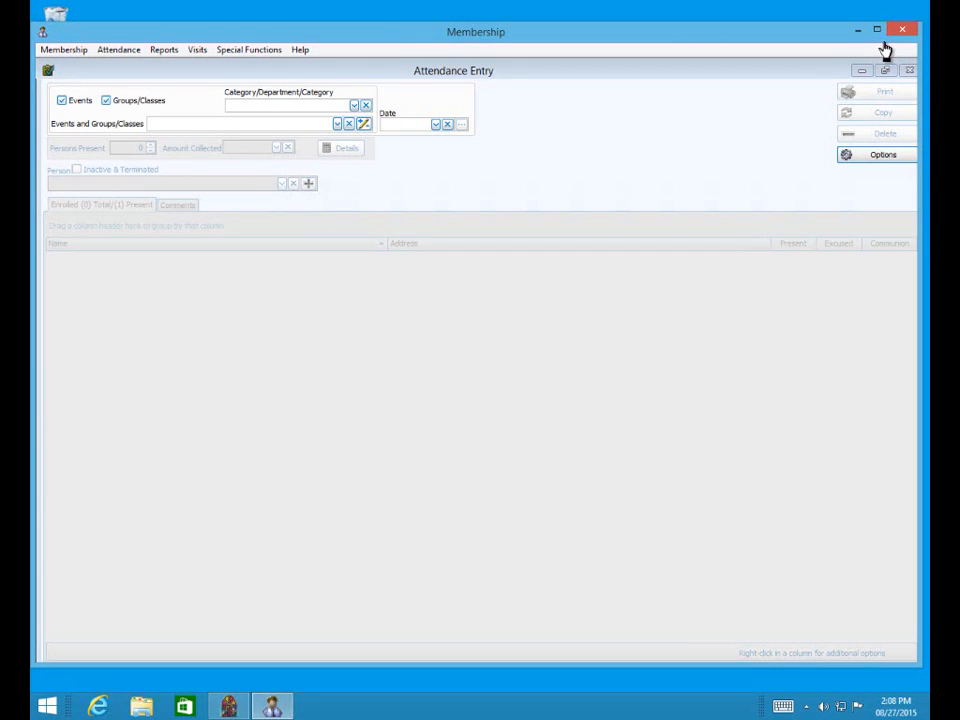
left_click(338, 123)
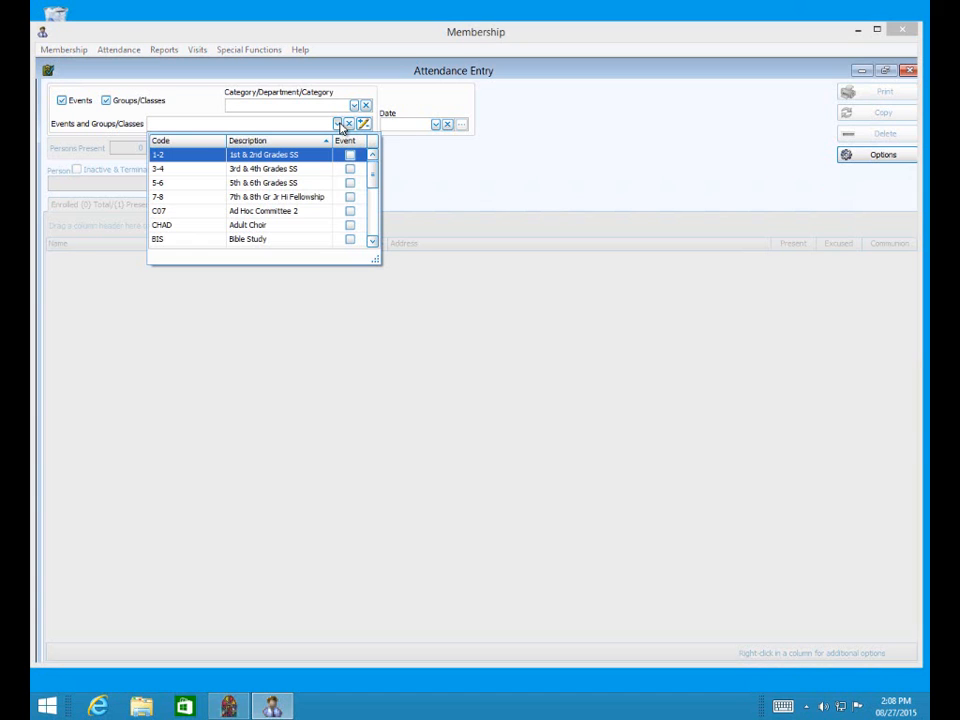
left_click(246, 158)
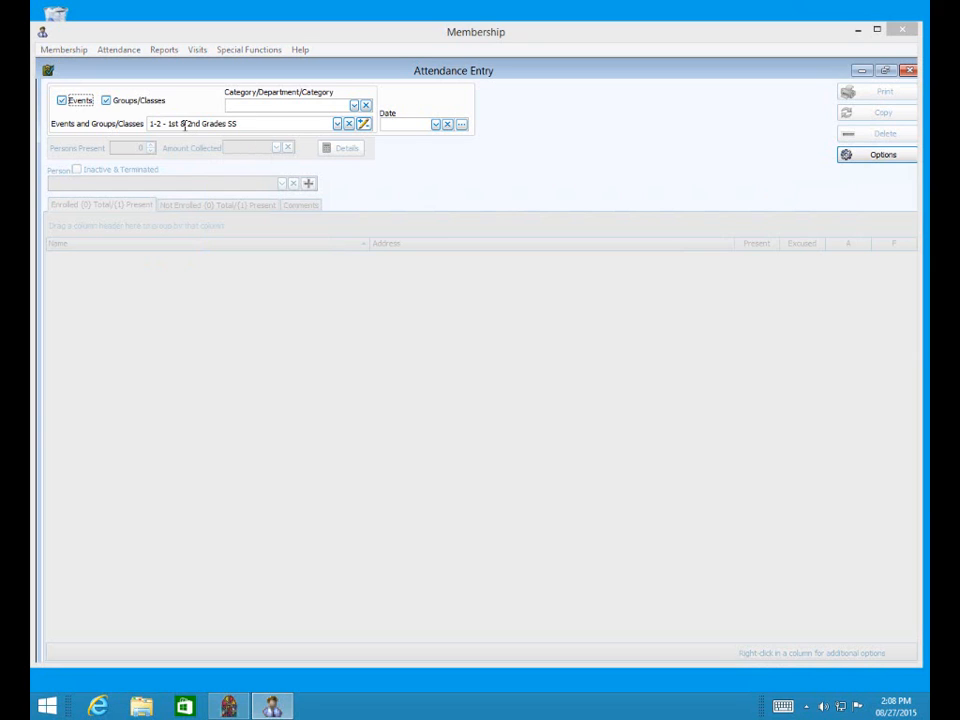
left_click(436, 125)
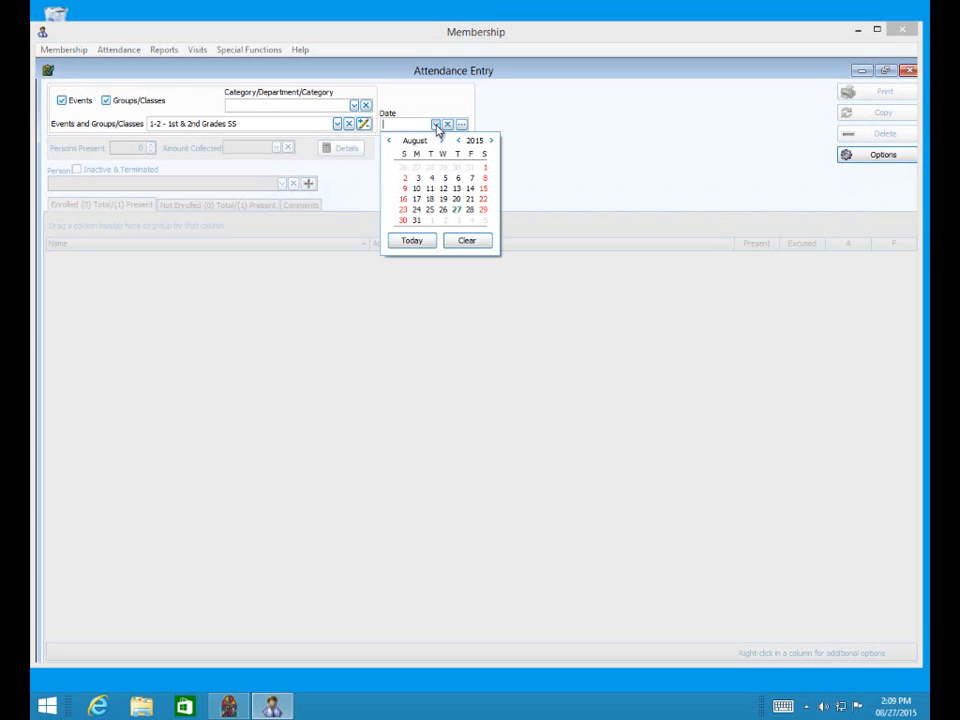
left_click(405, 190)
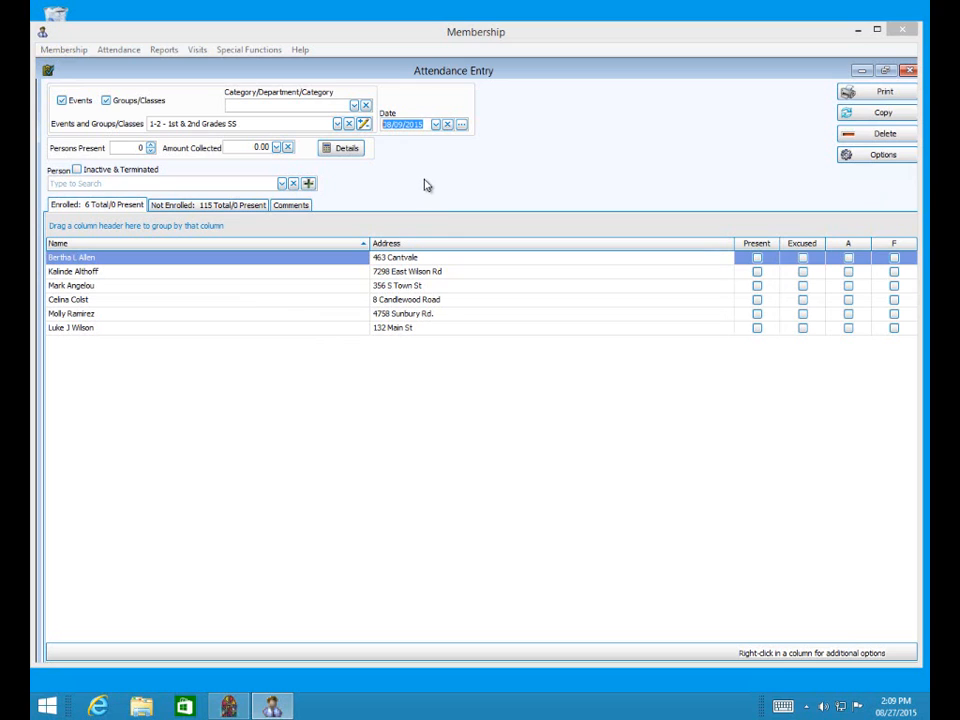
Change the attendance date to 08/16/2015 from the calendar, clear it, and enter 08/16/2015 again.
left_click(438, 127)
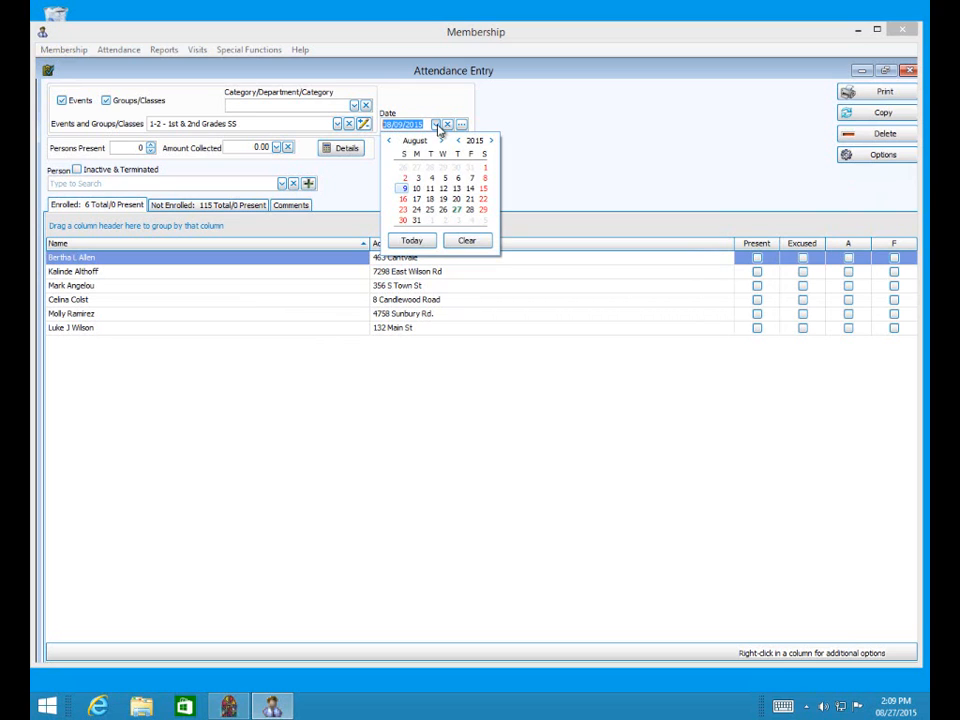
left_click(402, 200)
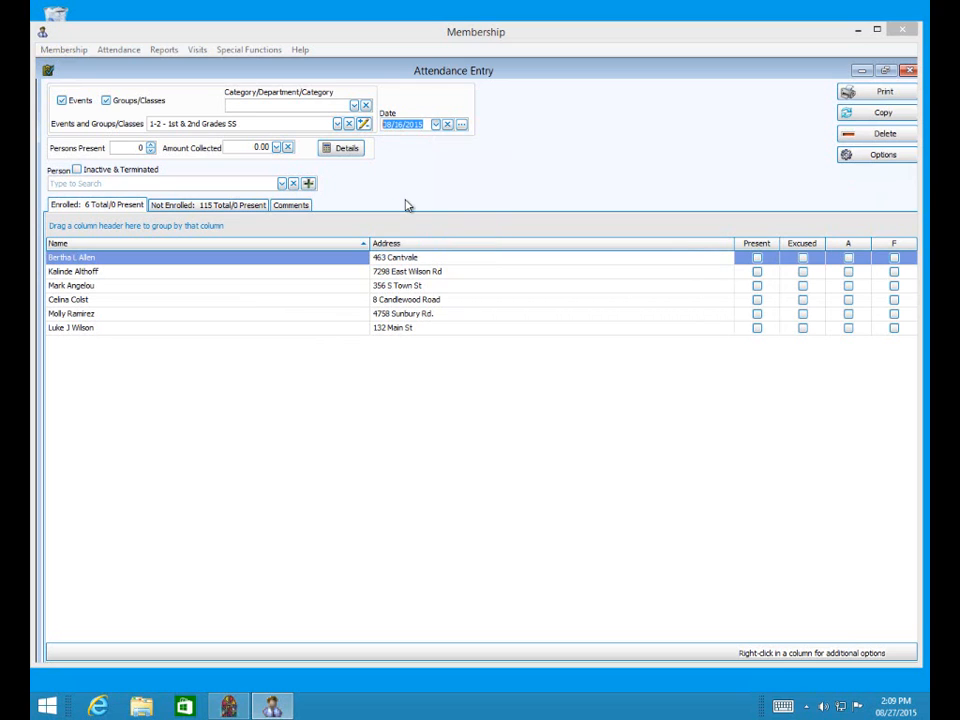
left_click(447, 125)
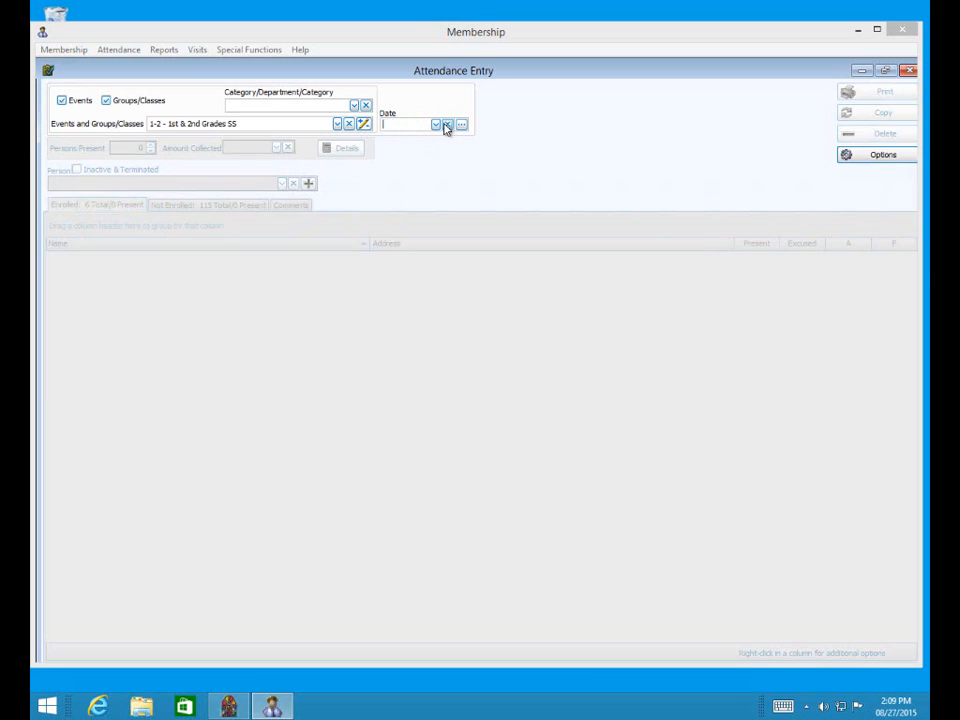
left_click(447, 125)
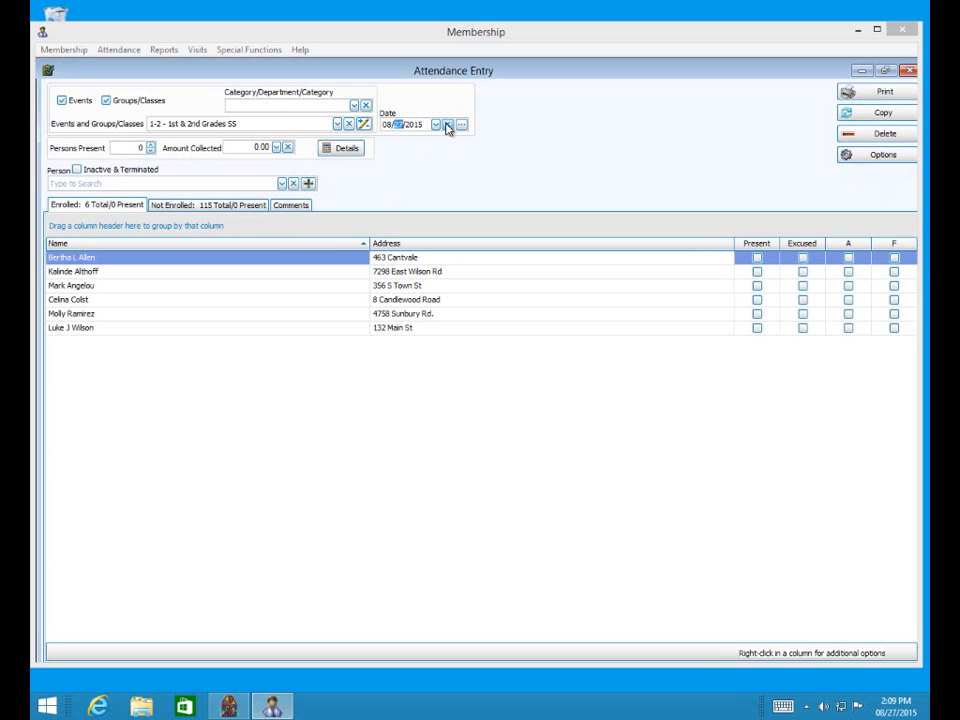
type("16")
Adjust the number of persons present for the class up and down, setting it to 3.
left_click(151, 151)
left_click(151, 148)
left_click(151, 148)
left_click(151, 148)
left_click(151, 148)
left_click(151, 148)
left_click(151, 148)
left_click(152, 151)
left_click(152, 152)
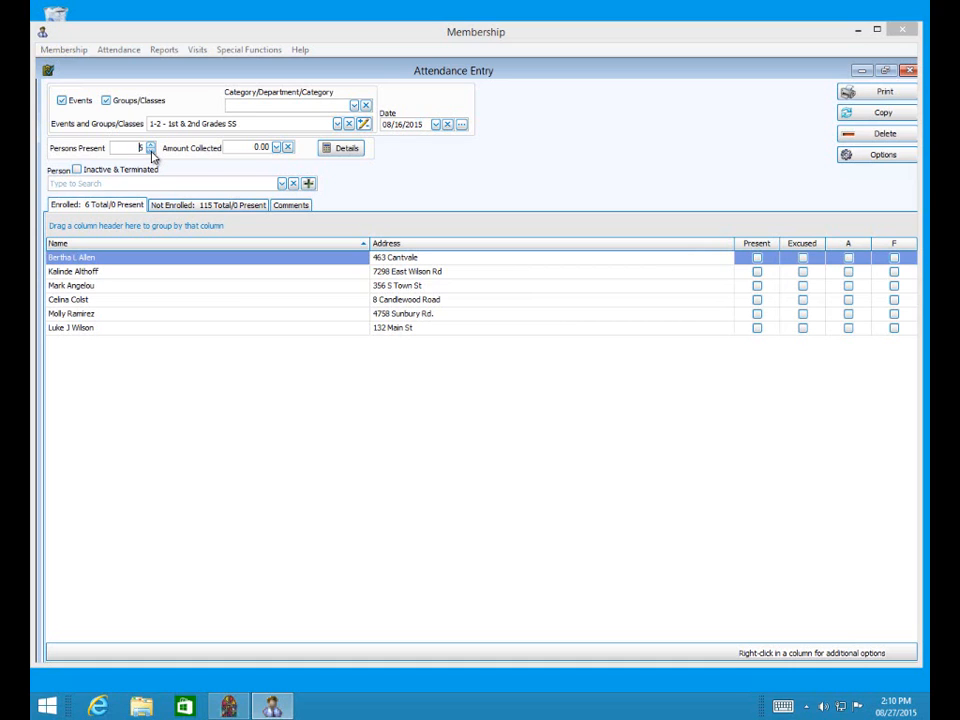
Examine the amount collected and the Attendance Detail breakdown of persons and collections, then close the details.
left_click(250, 142)
left_click(350, 150)
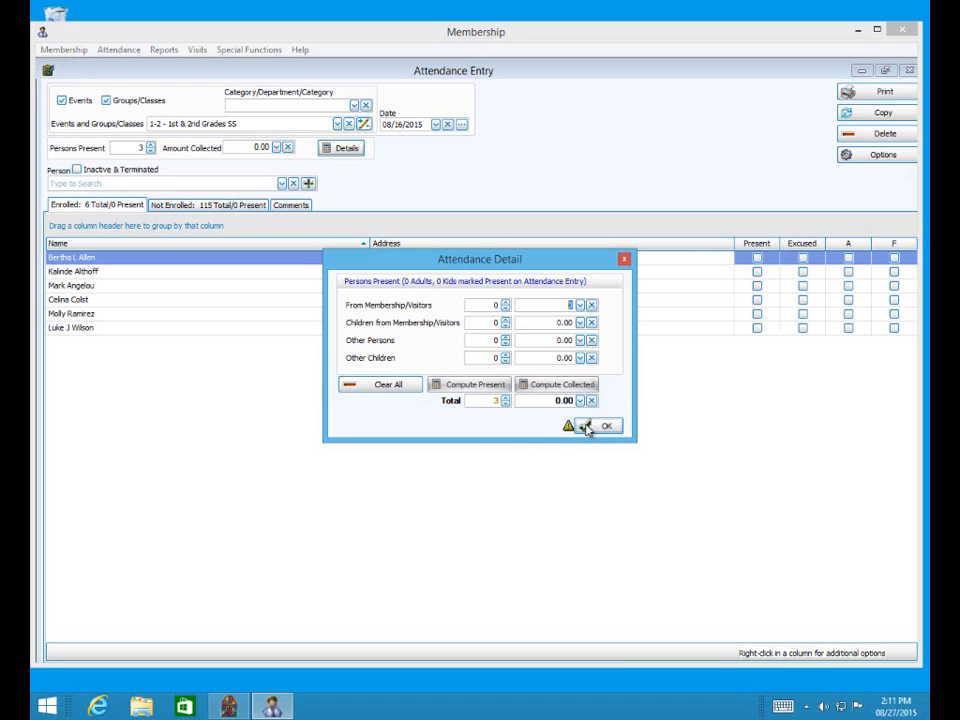
left_click(588, 428)
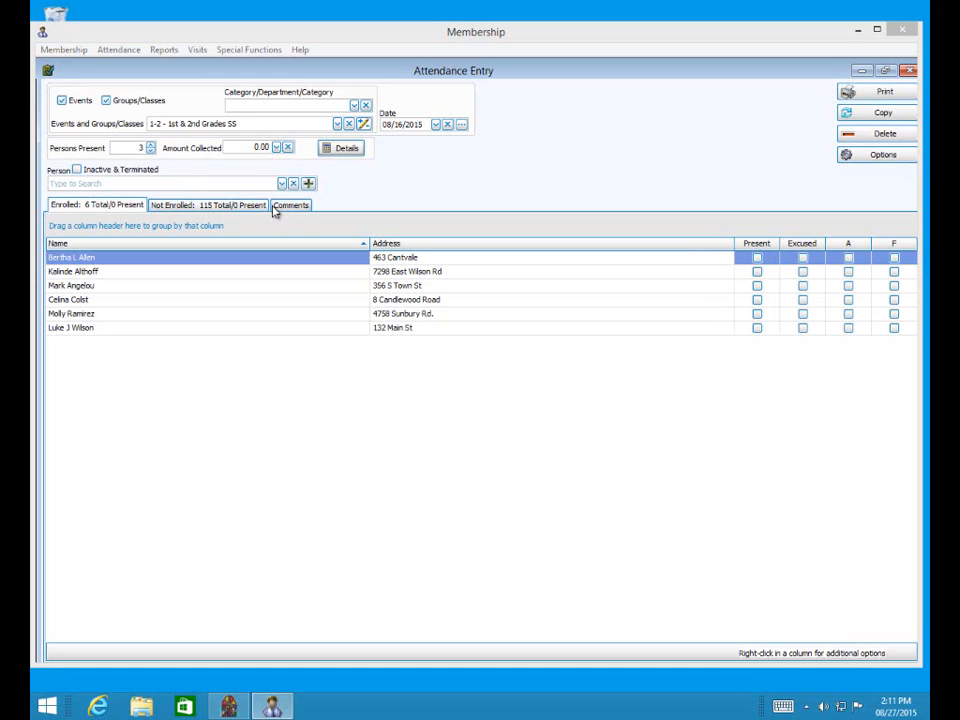
Show the people not enrolled in the class and mark the first person in the Person lookup list as present.
left_click(196, 208)
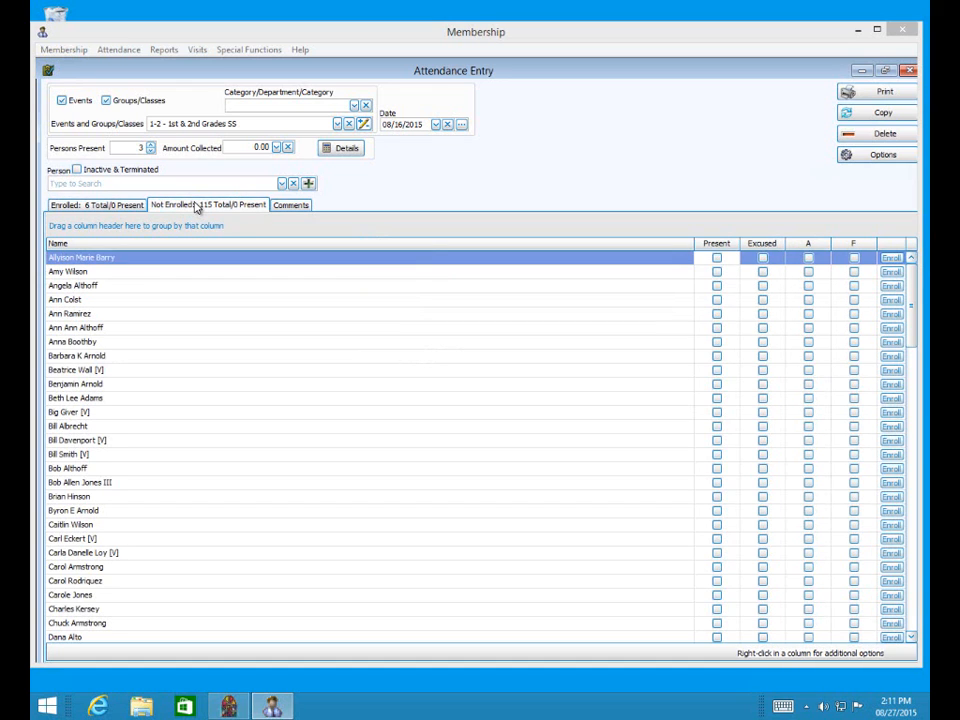
left_click(282, 186)
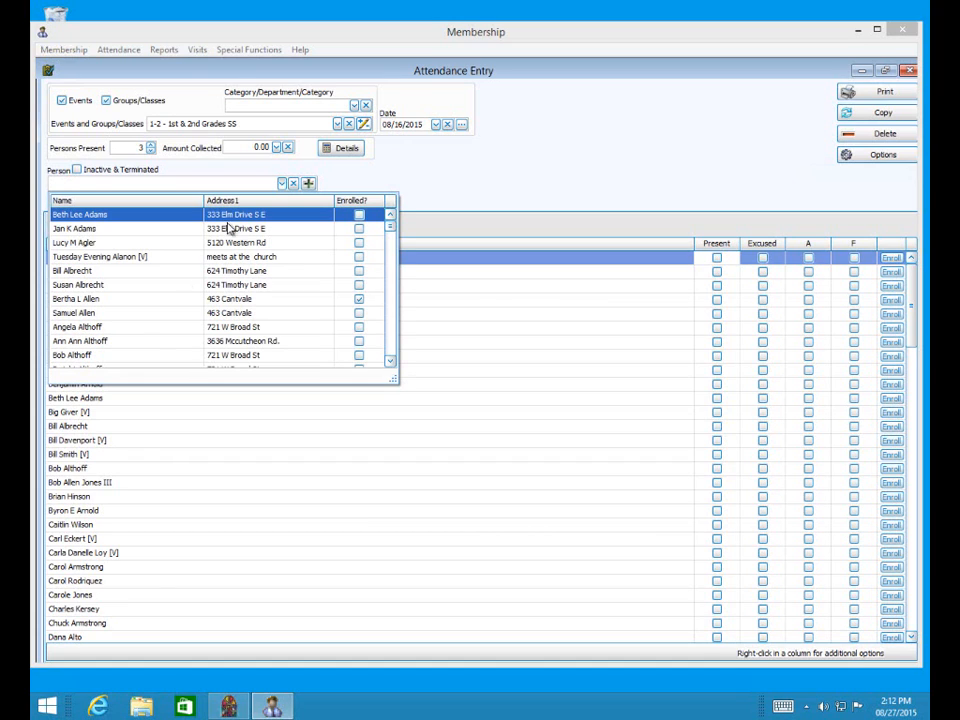
scroll(147, 259, "down", 1)
scroll(147, 259, "down", 5)
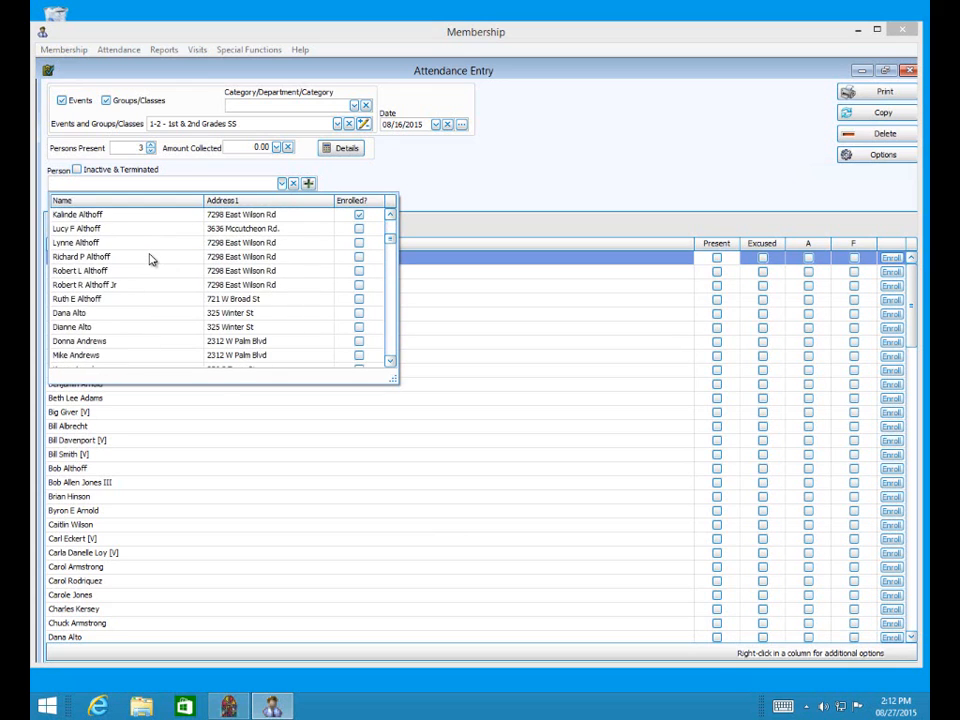
scroll(139, 257, "up", 6)
left_click(110, 214)
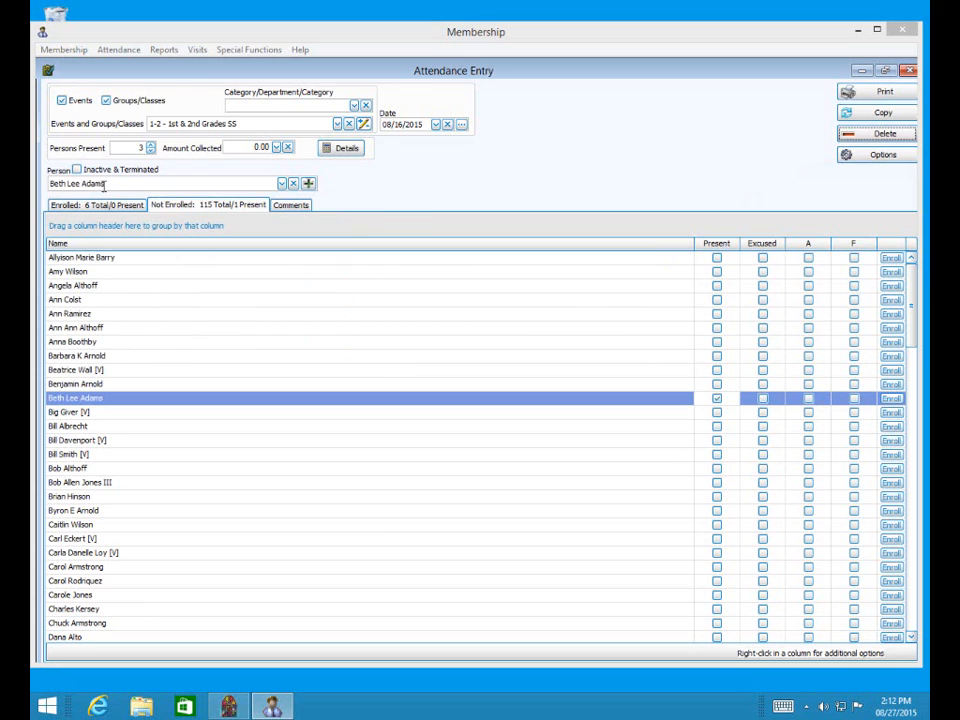
Clear the Person field, search by a partial surname, and mark the second matching person as present.
left_click(293, 184)
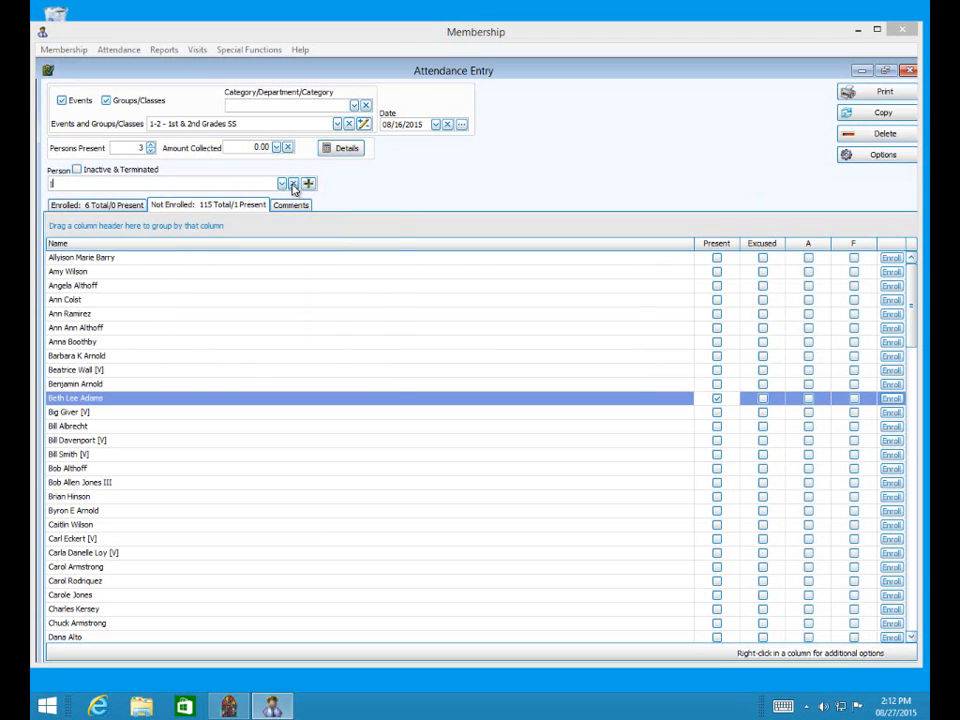
type("jone")
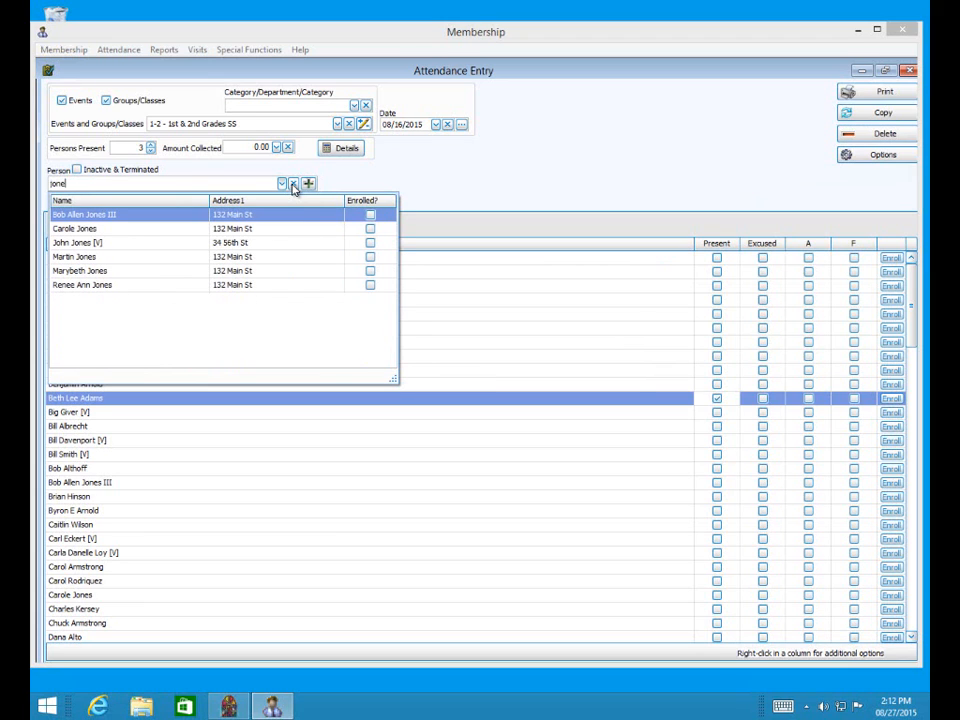
left_click(166, 229)
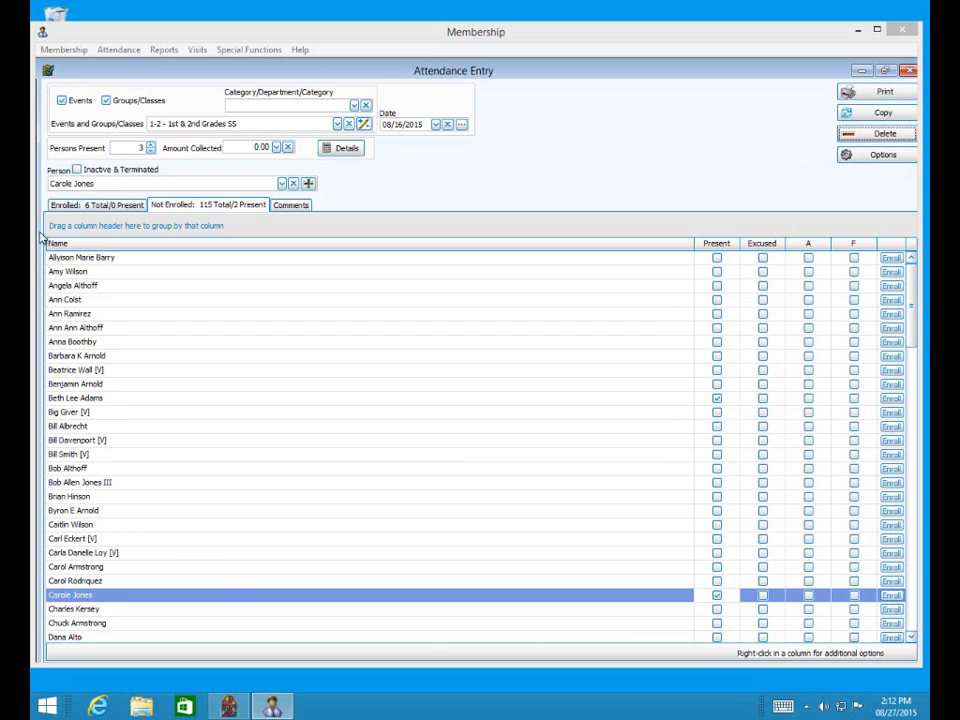
Mark the first, second, fourth and fifth people on the Enrolled list as present.
left_click(110, 208)
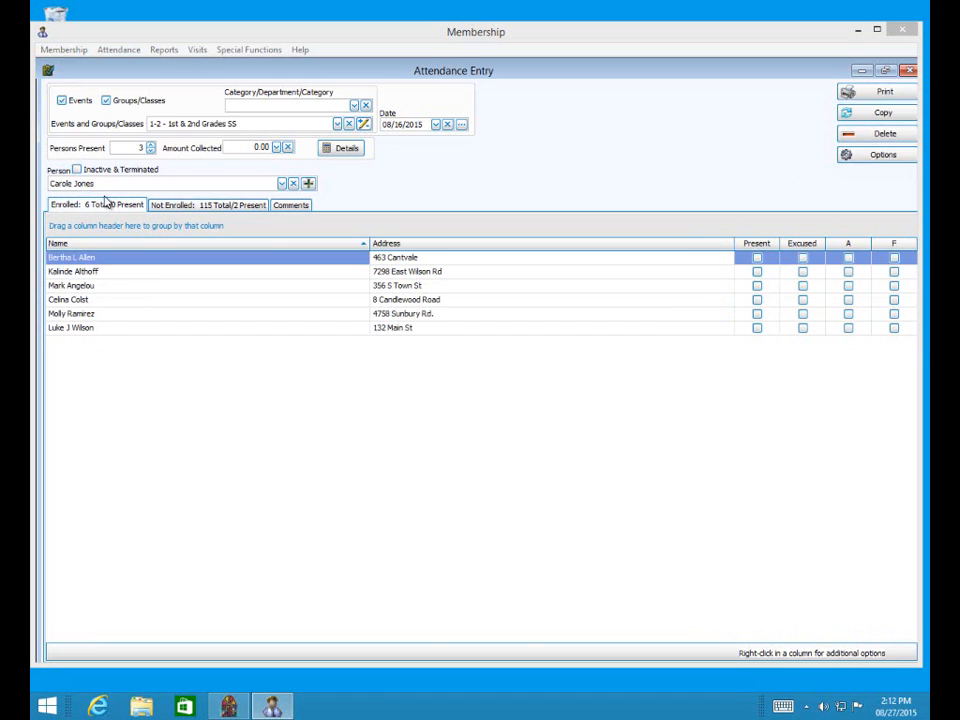
left_click(757, 258)
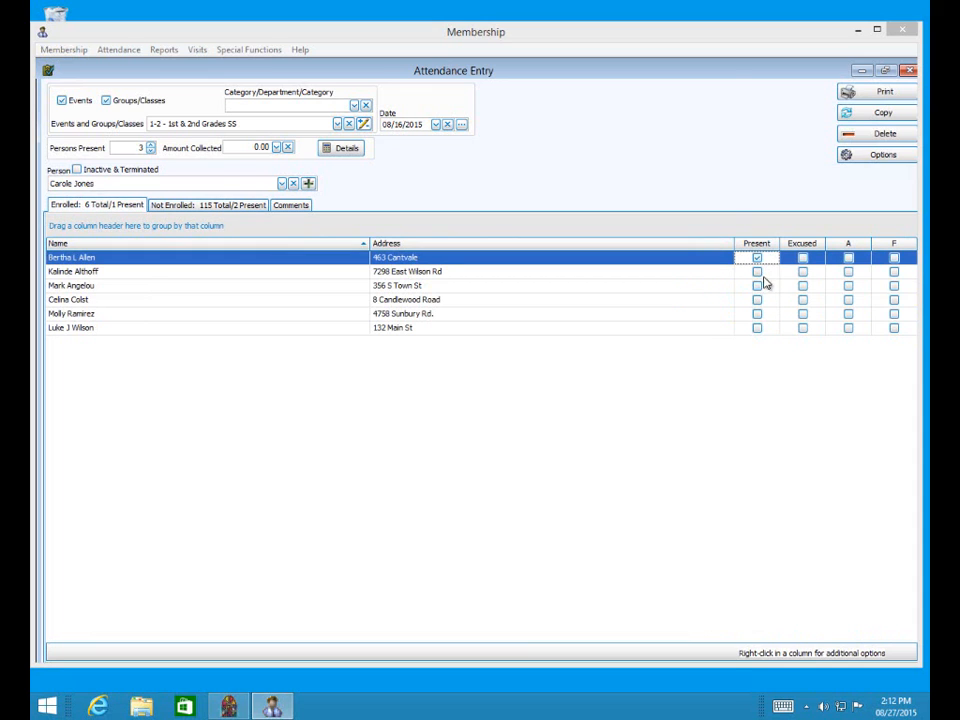
left_click(757, 272)
left_click(757, 314)
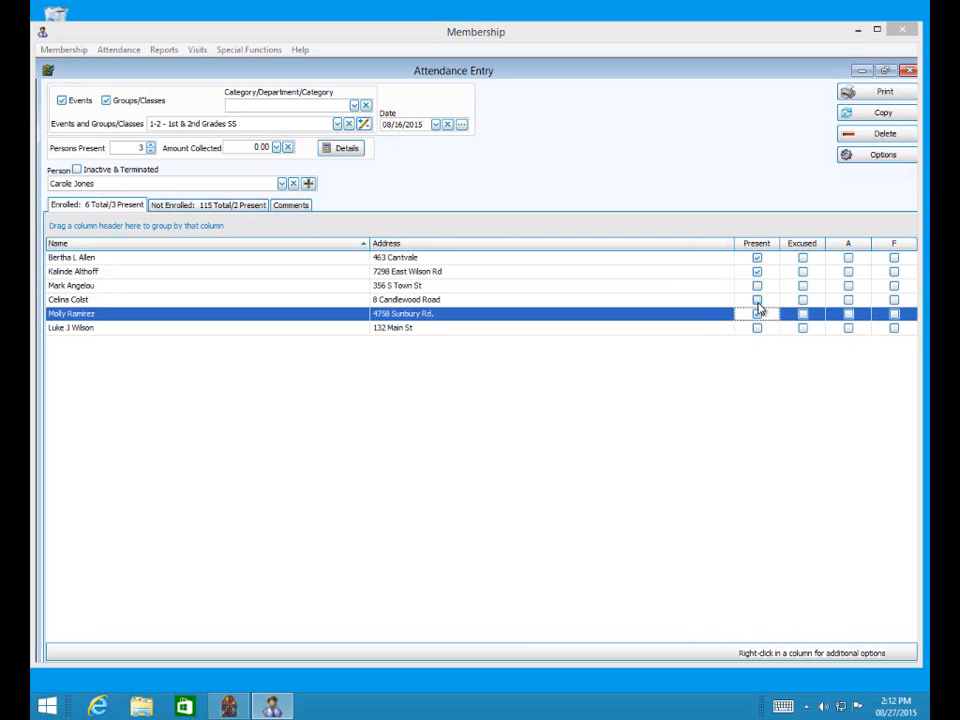
left_click(757, 300)
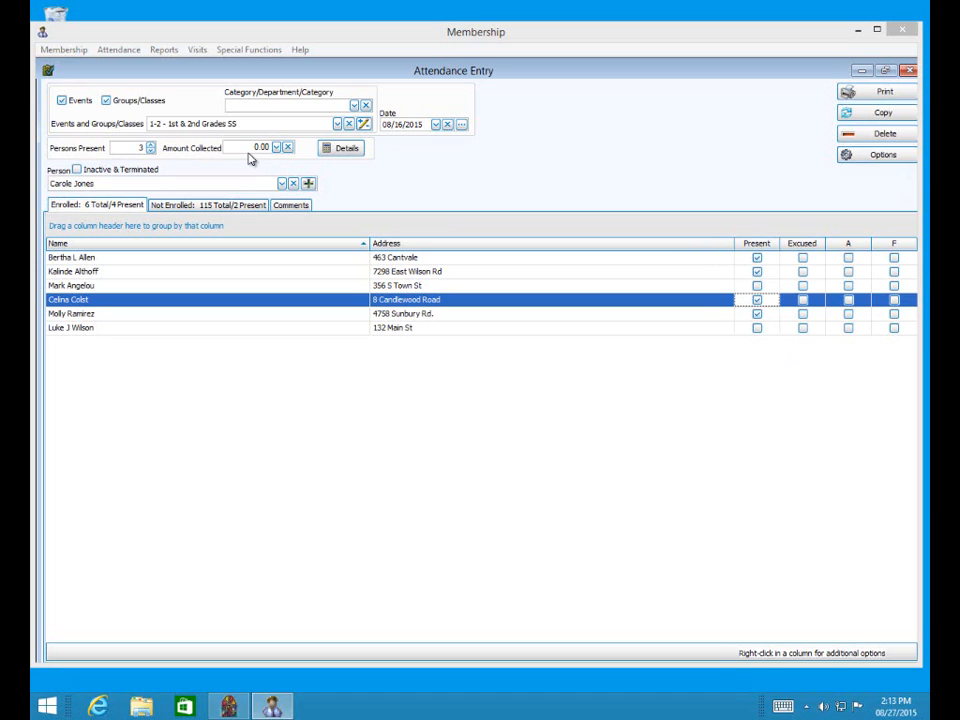
Enroll the non-enrolled attendee found by surname in the class, then view the Present column's bulk options on the Enrolled list without applying any.
left_click(202, 208)
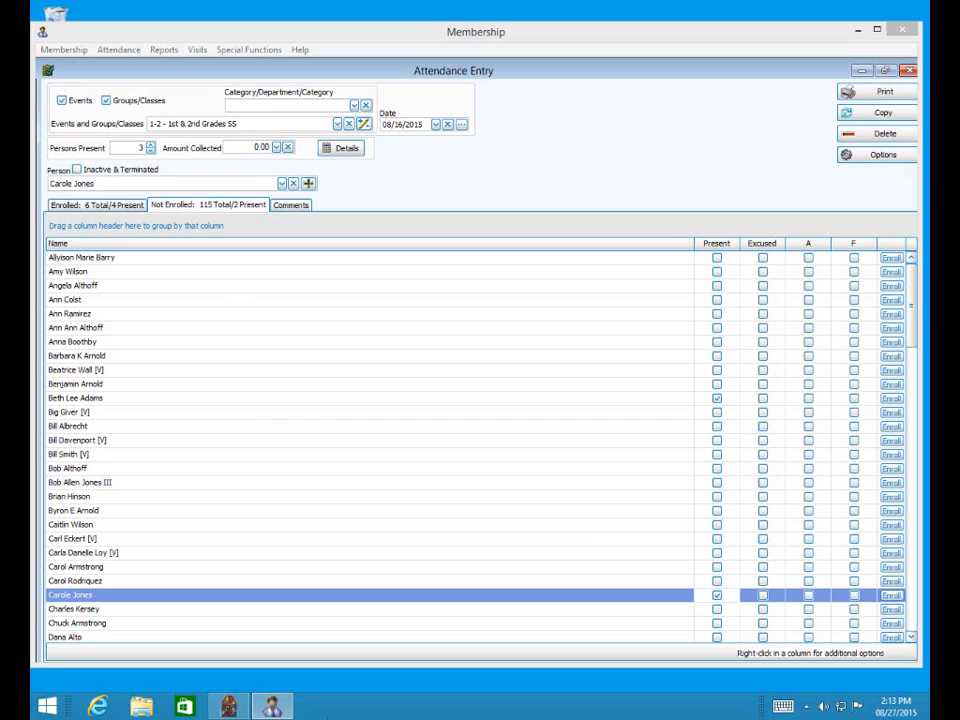
left_click(889, 597)
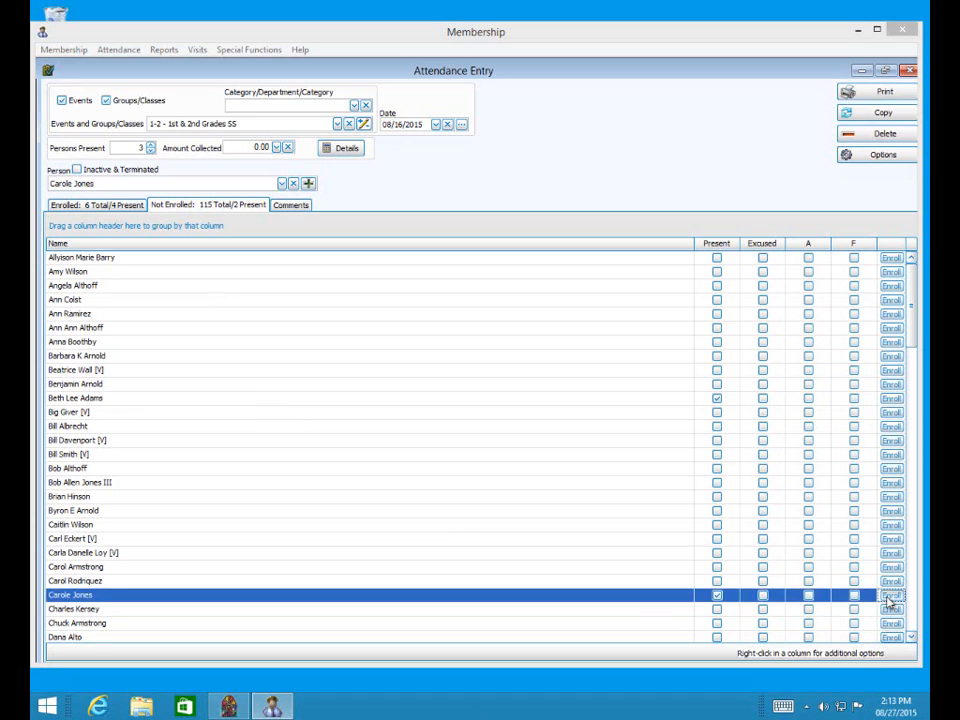
left_click(124, 207)
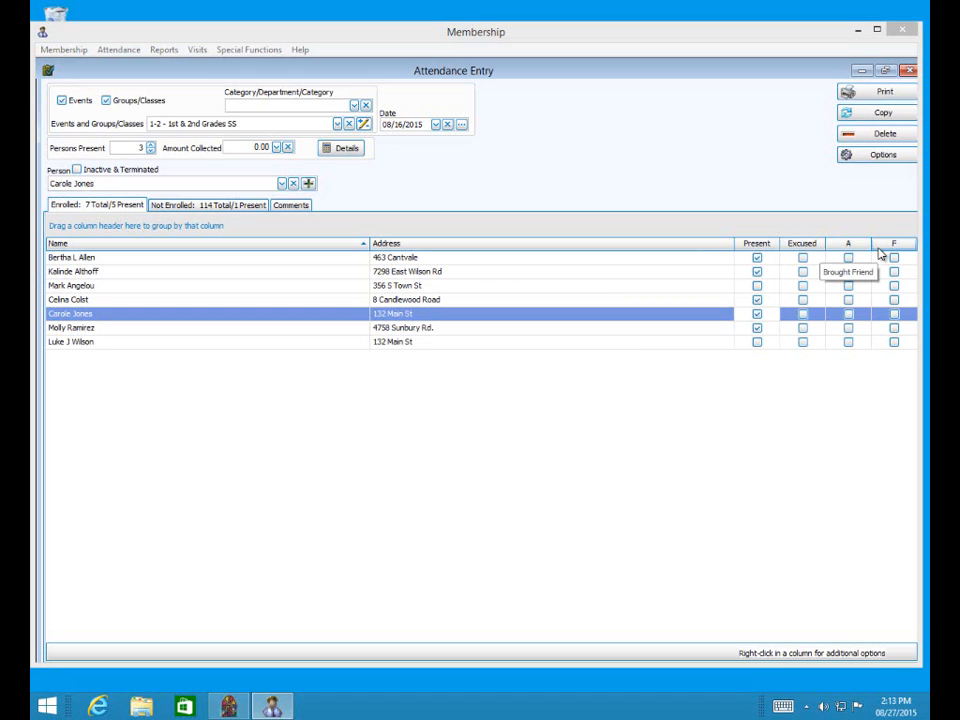
right_click(770, 267)
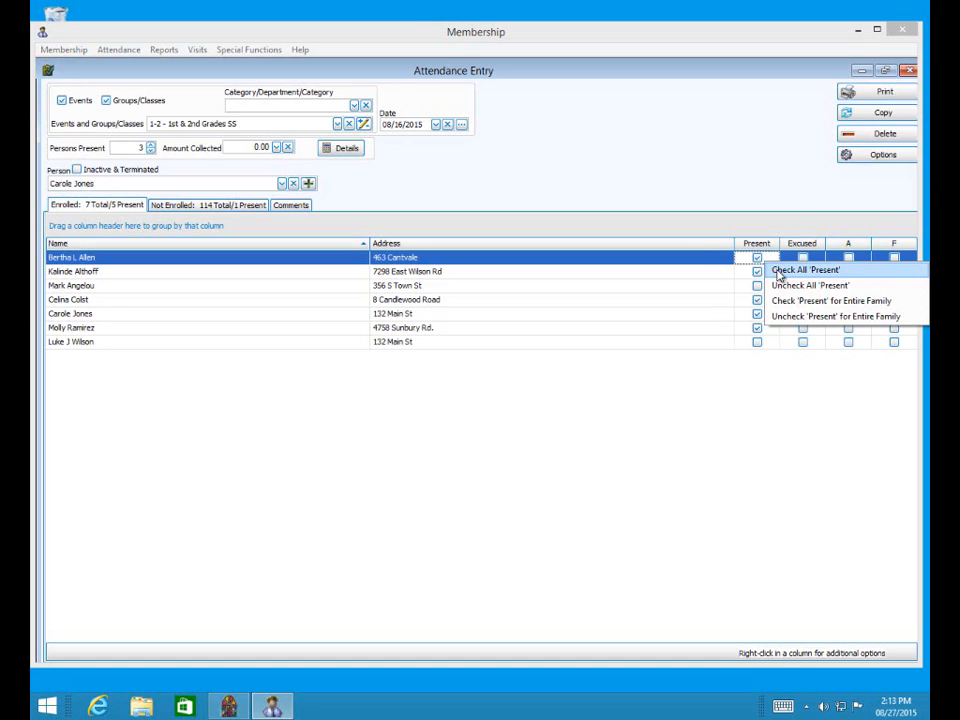
left_click(590, 147)
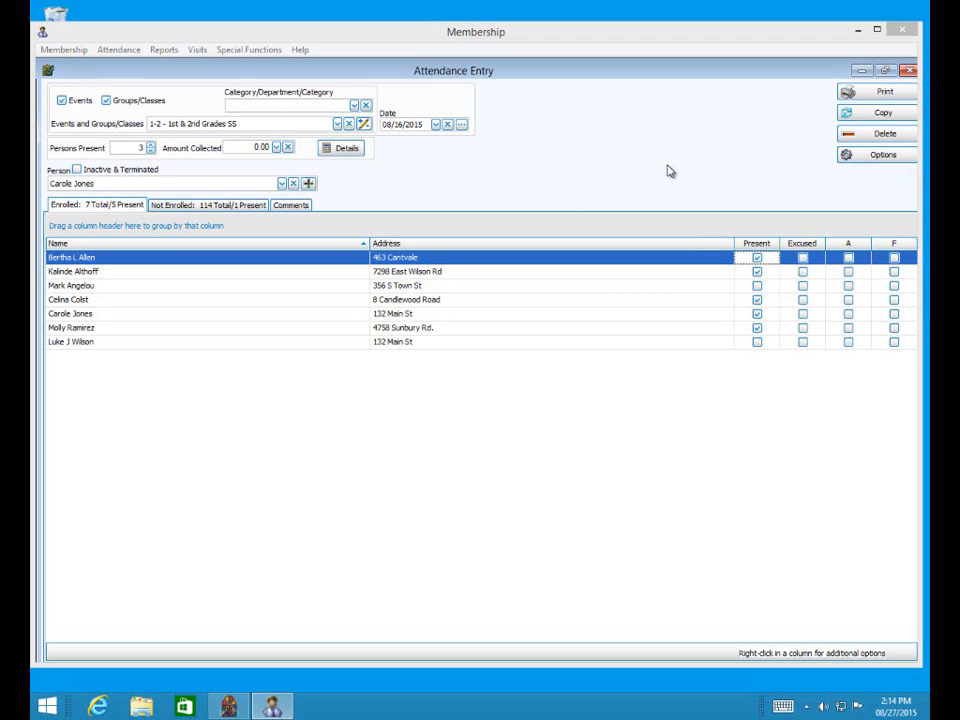
Exclude groups/classes from the selection, choose the event SW - Sunday AM Worship, and view its comments before returning to the potential attendees.
left_click(106, 100)
left_click(337, 123)
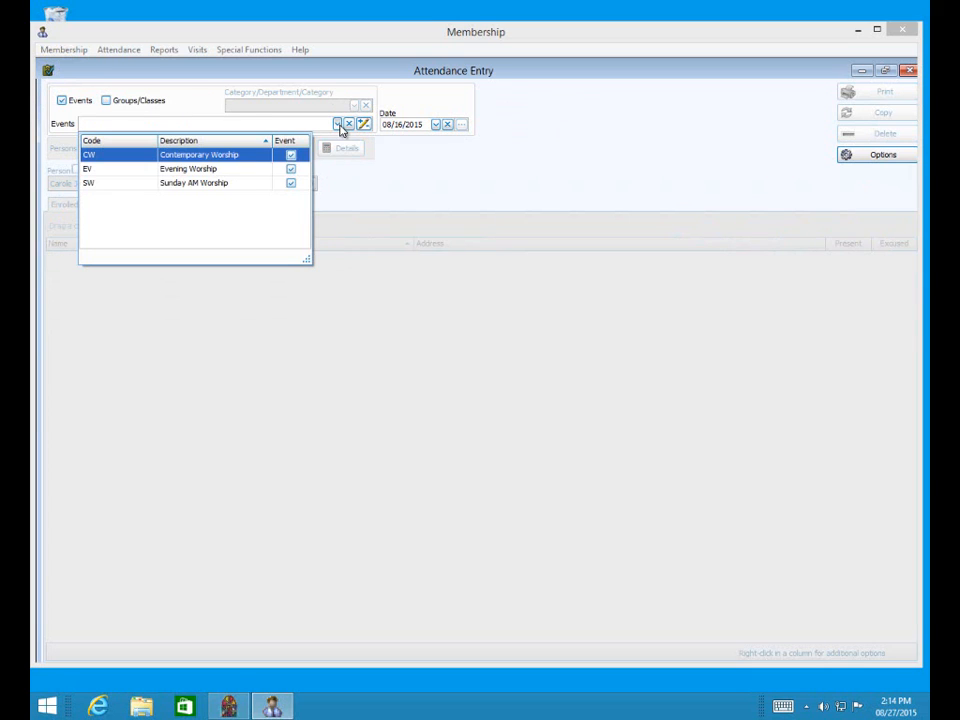
left_click(240, 183)
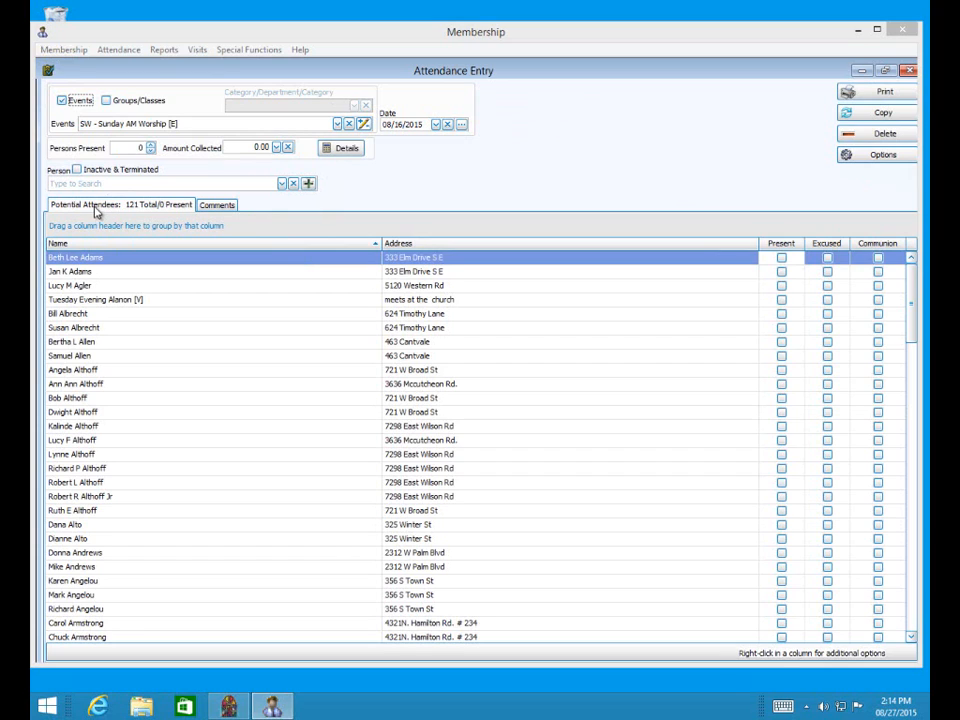
left_click(214, 208)
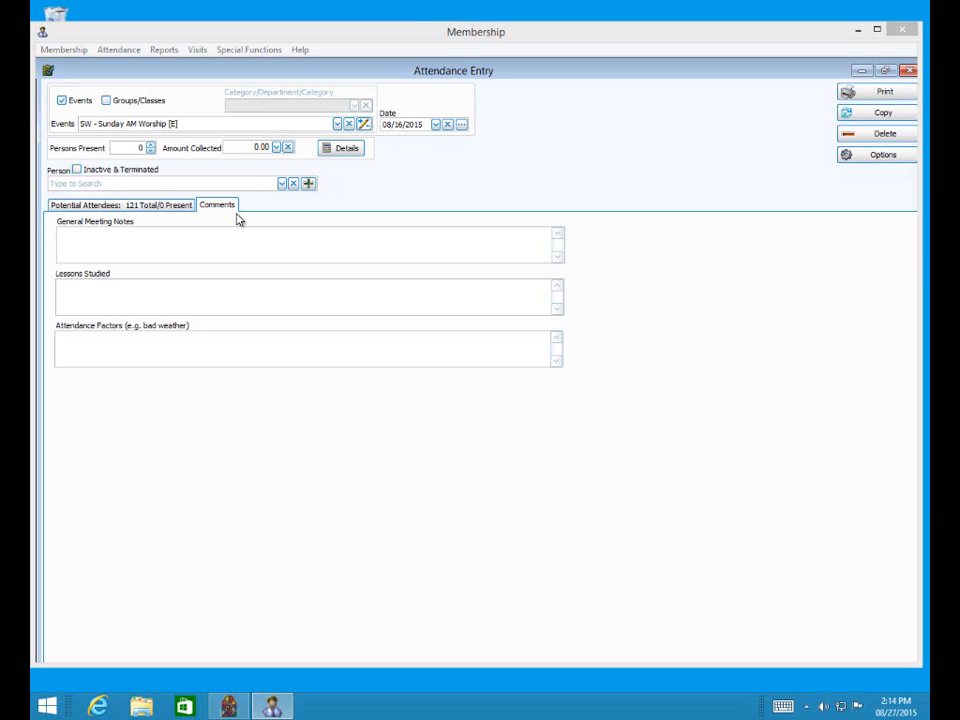
left_click(180, 206)
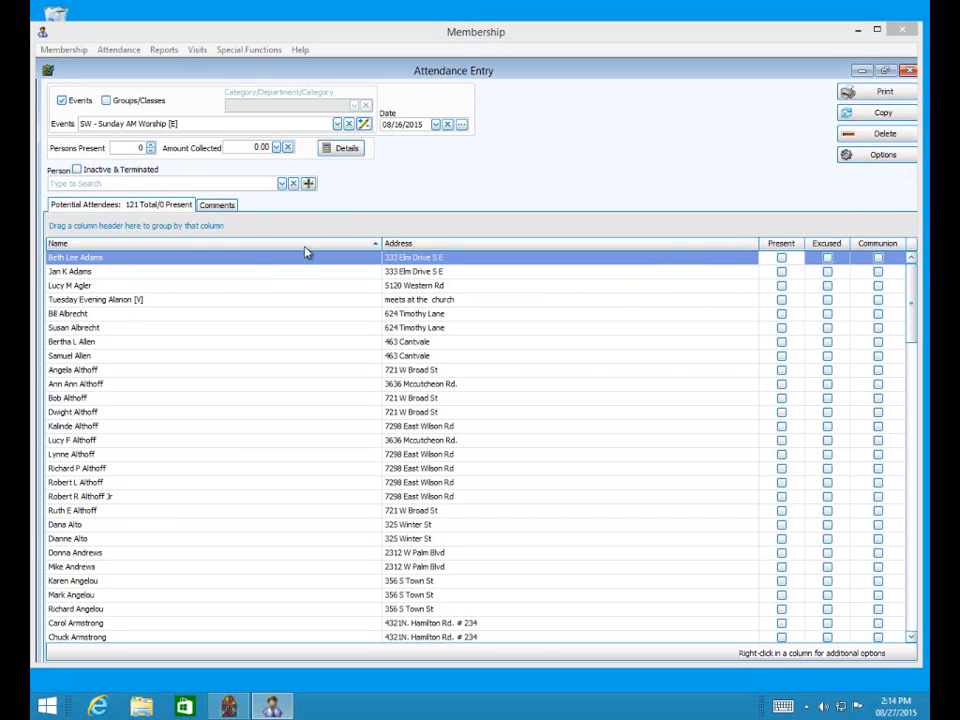
Sort the potential attendees by address and again by name, then mark the ninth person listed as present.
left_click(109, 181)
left_click(424, 246)
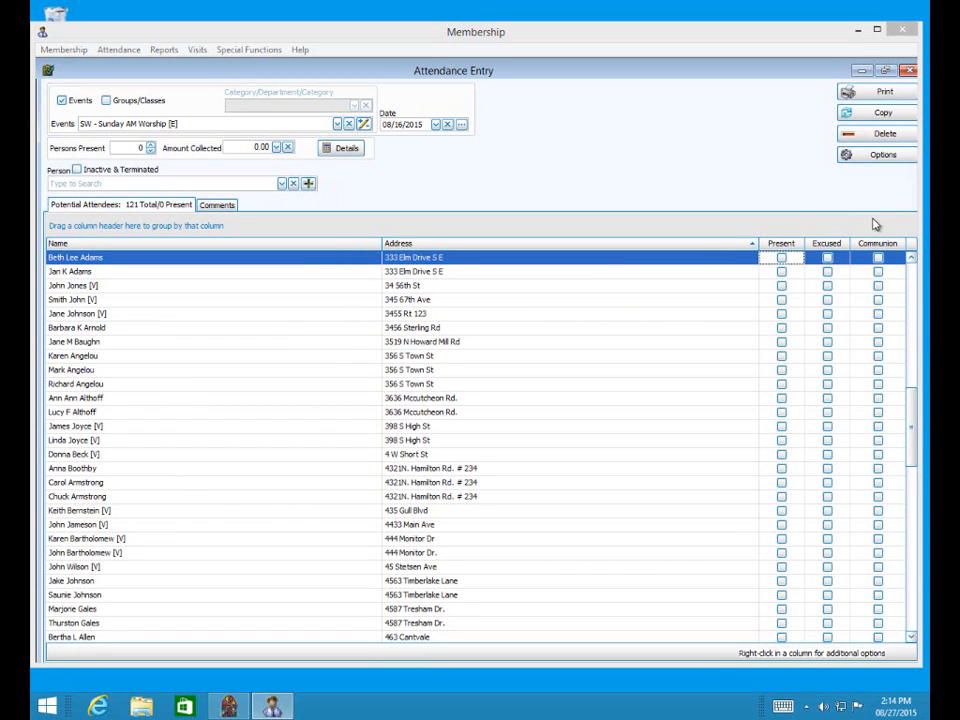
left_click(203, 245)
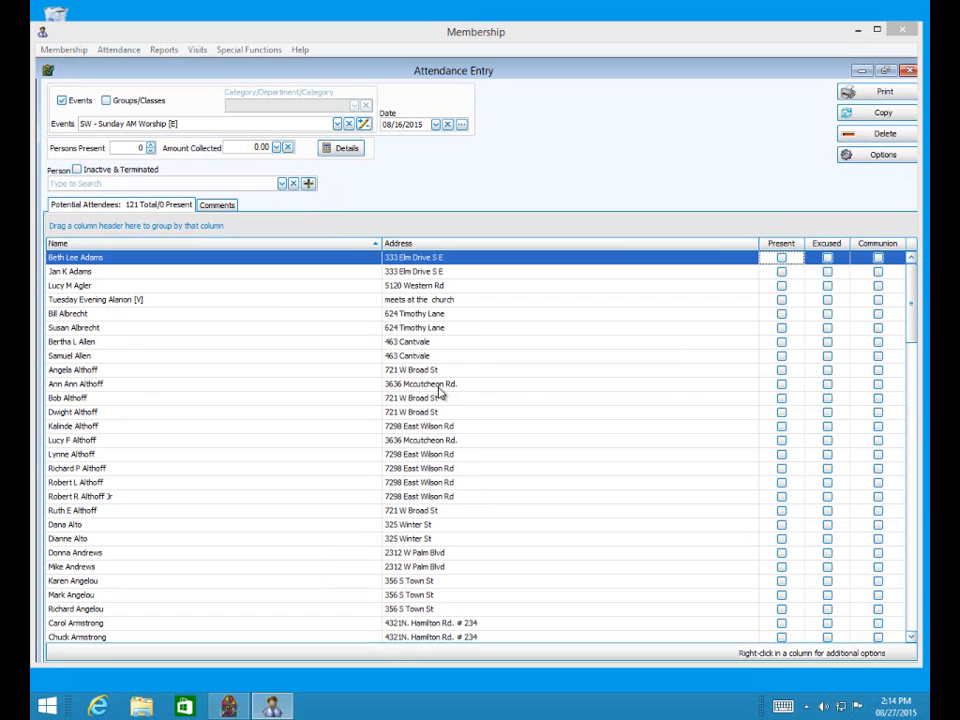
left_click(781, 371)
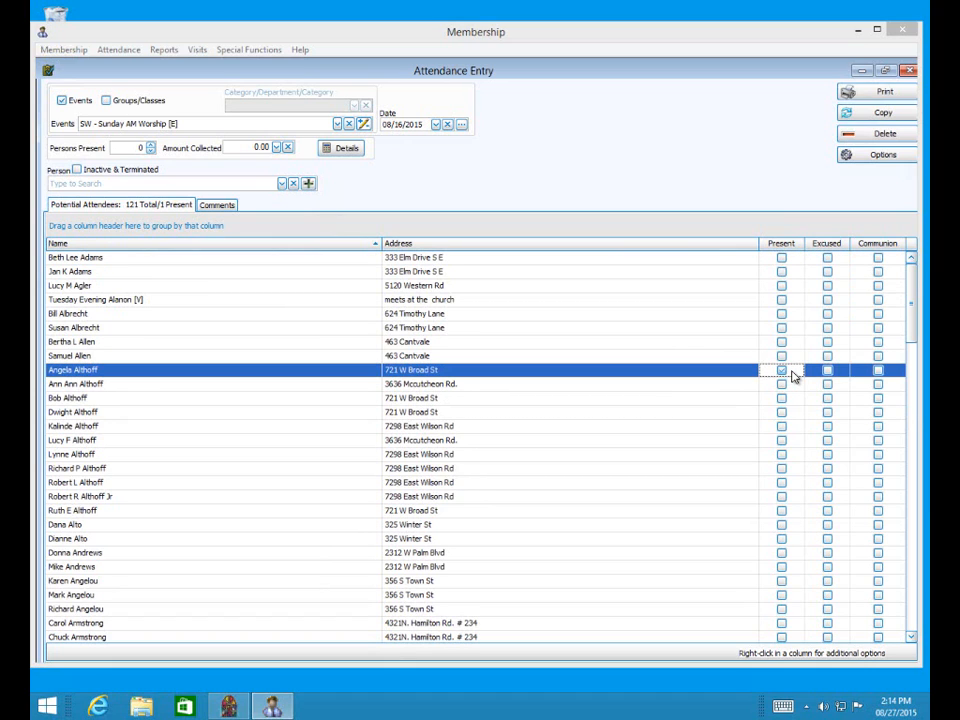
Mark the entire family of the ninth potential attendee as present, and narrow the Name column so the addresses sit close to the names.
right_click(794, 376)
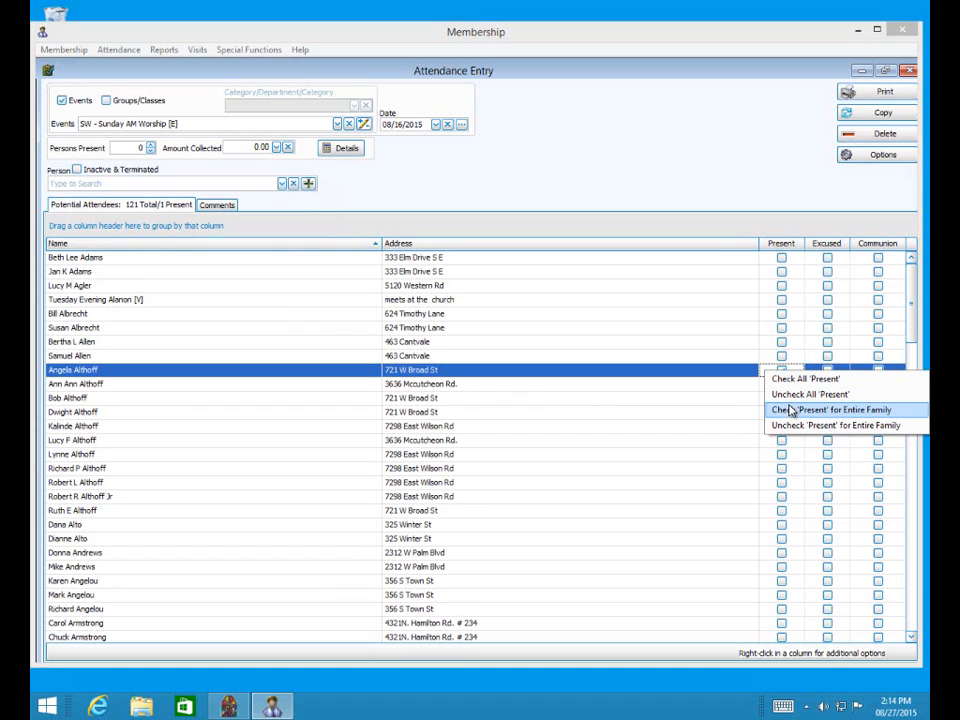
left_click(792, 410)
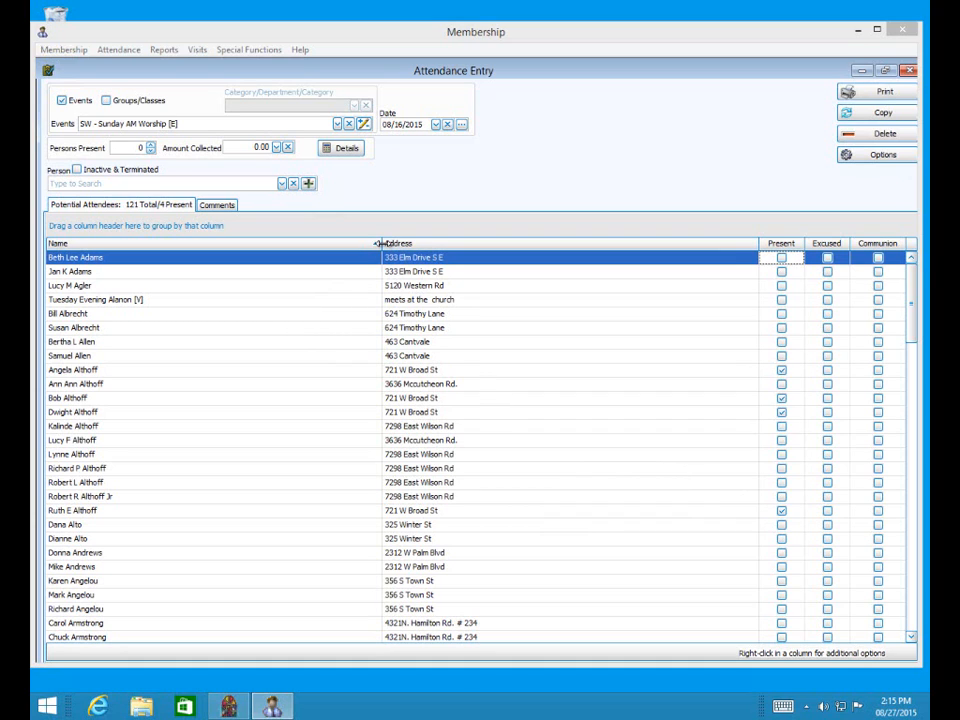
left_click_drag(383, 243, 151, 251)
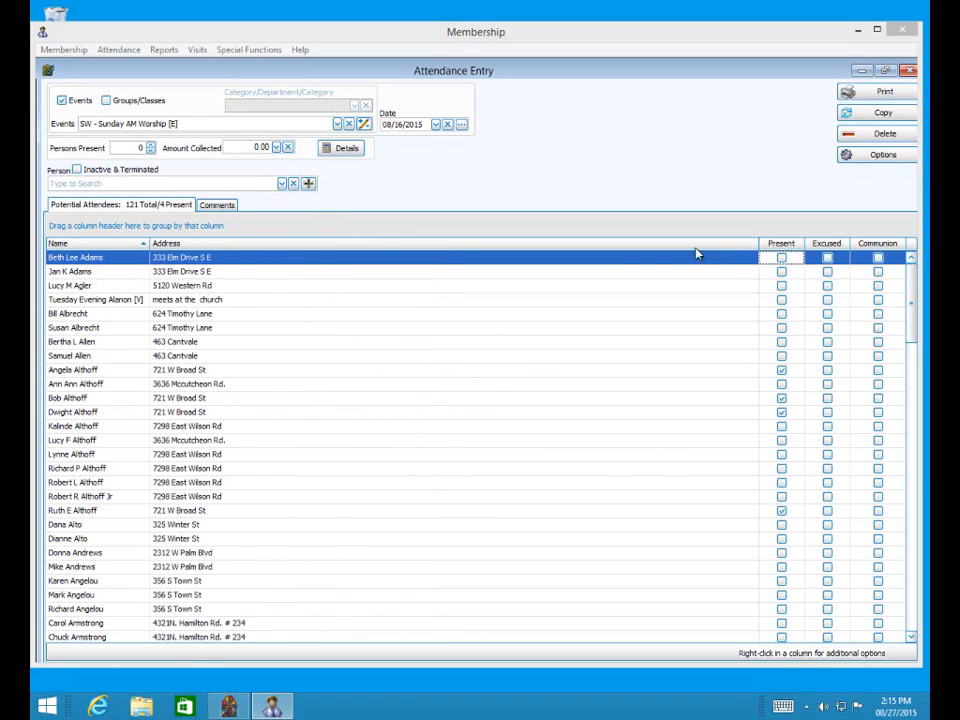
left_click_drag(758, 245, 242, 248)
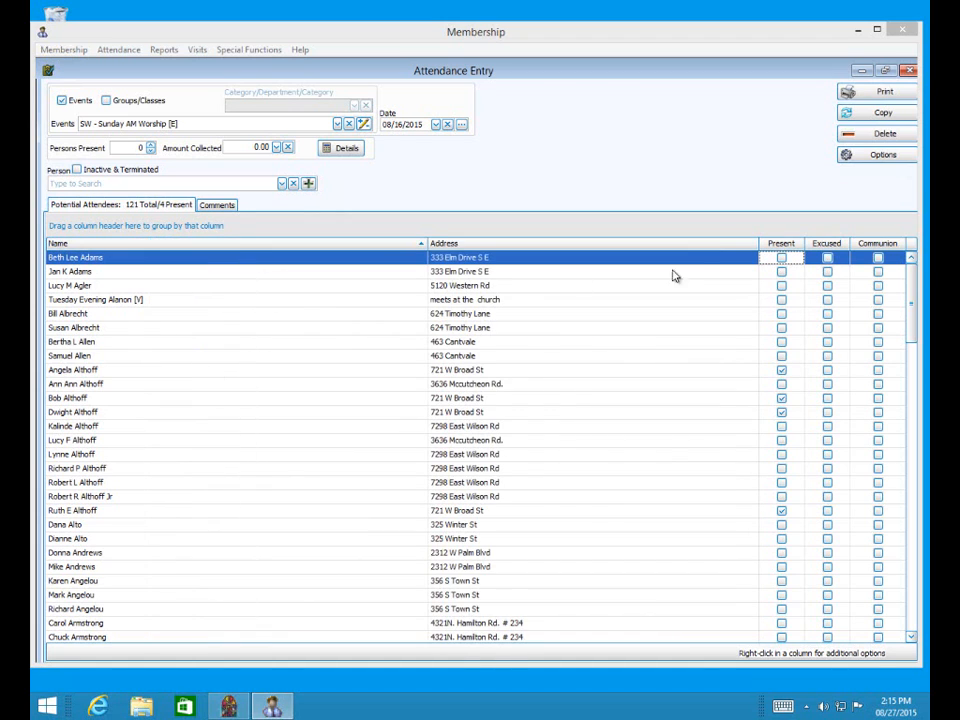
left_click_drag(420, 243, 157, 242)
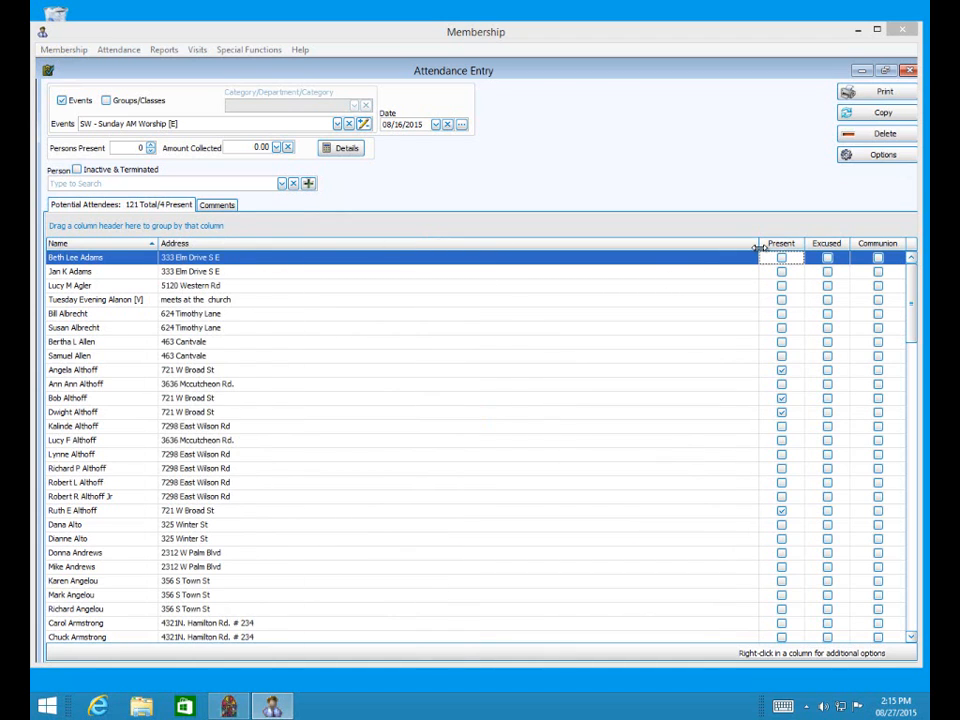
left_click_drag(758, 245, 367, 262)
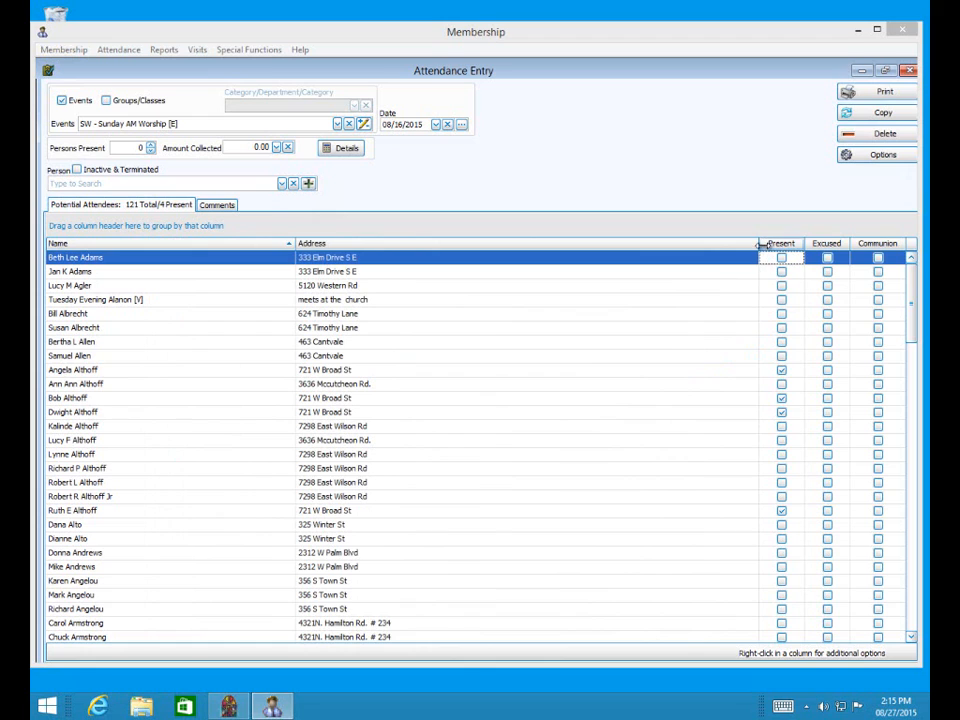
left_click_drag(759, 245, 540, 256)
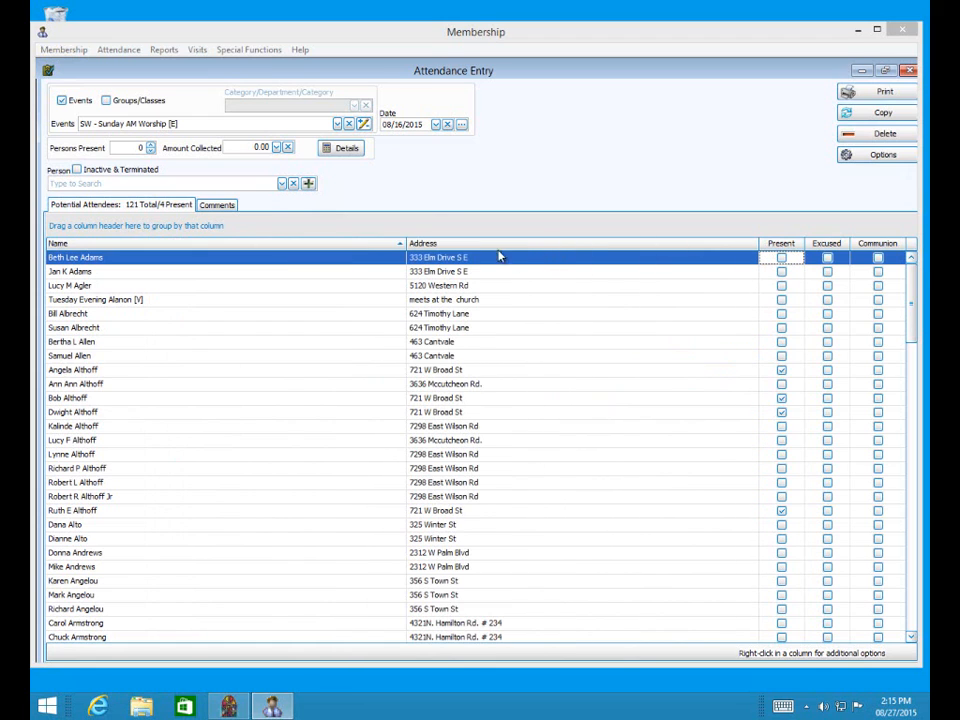
left_click_drag(407, 243, 153, 243)
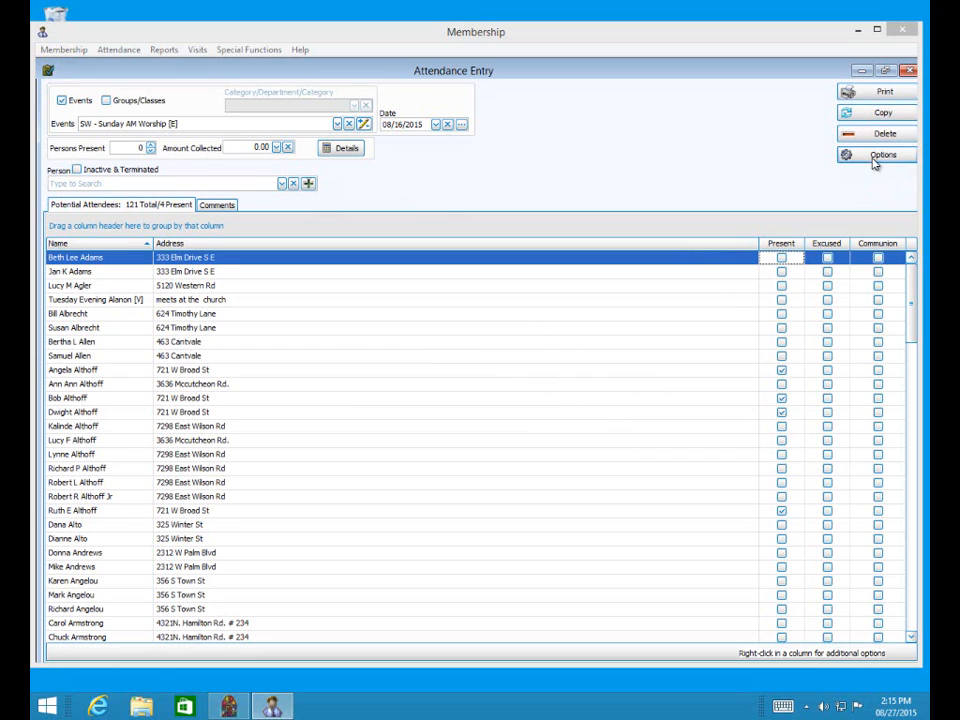
View the print output choices and the Copy Attendance settings for SW - Sunday AM Worship without printing or copying anything.
left_click(877, 95)
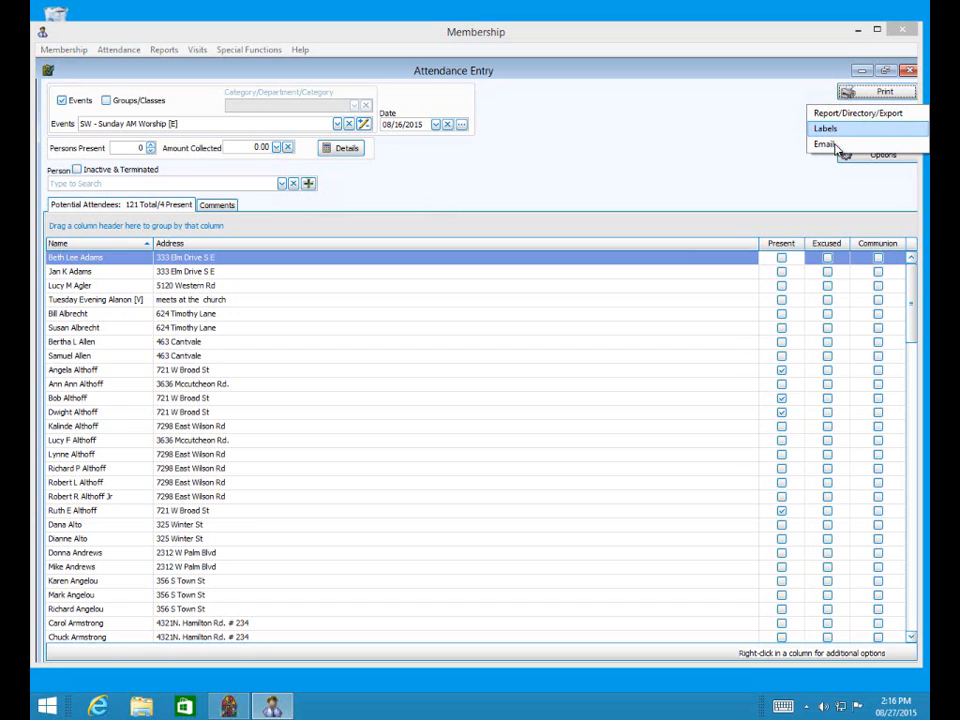
left_click(686, 133)
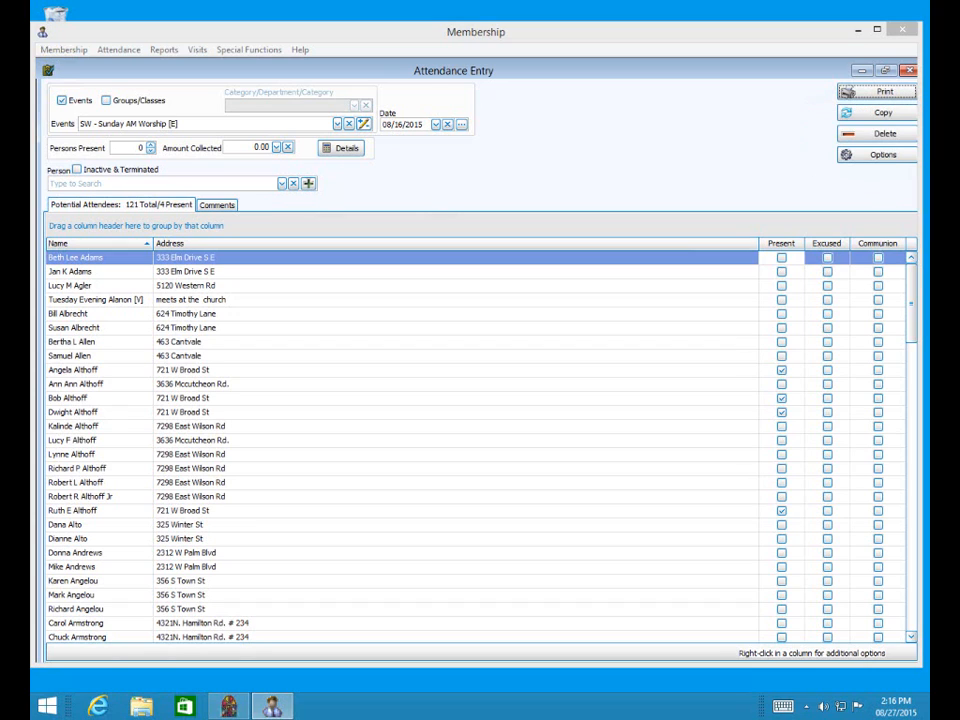
left_click(906, 116)
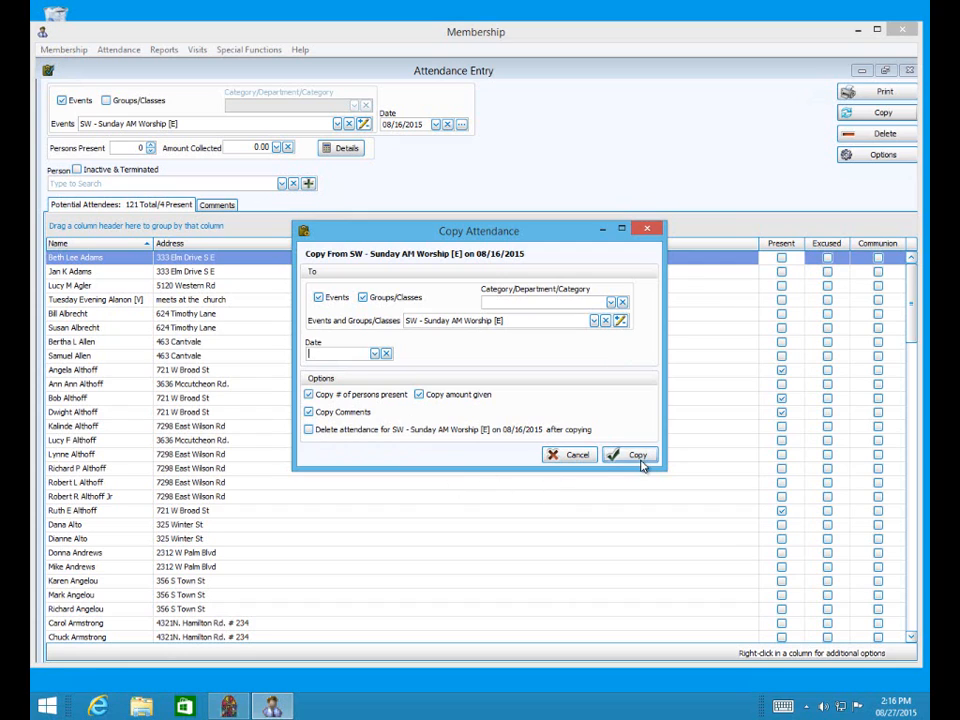
left_click(592, 458)
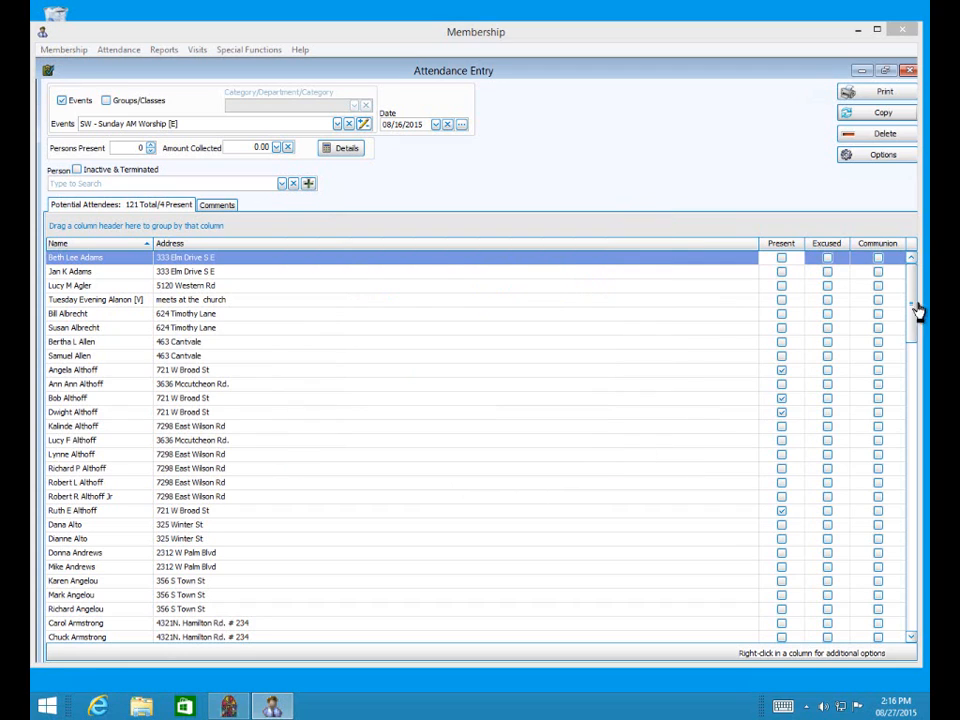
Set the custom label of the Division field to Division in the attendance options, and review the saved options.
left_click(876, 158)
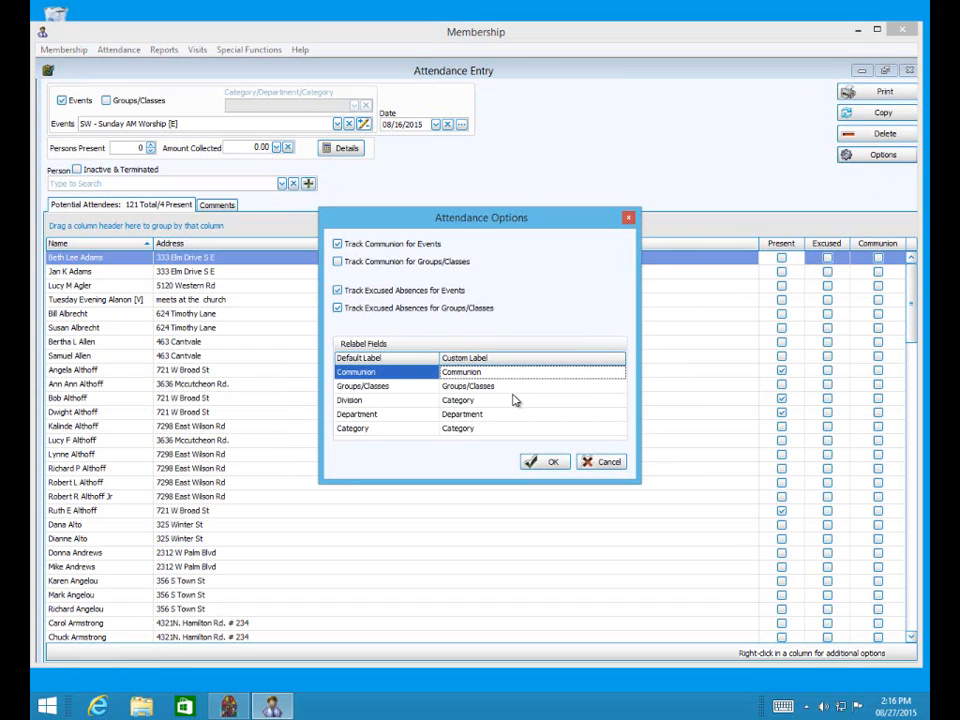
left_click(479, 399)
left_click_drag(479, 399, 436, 400)
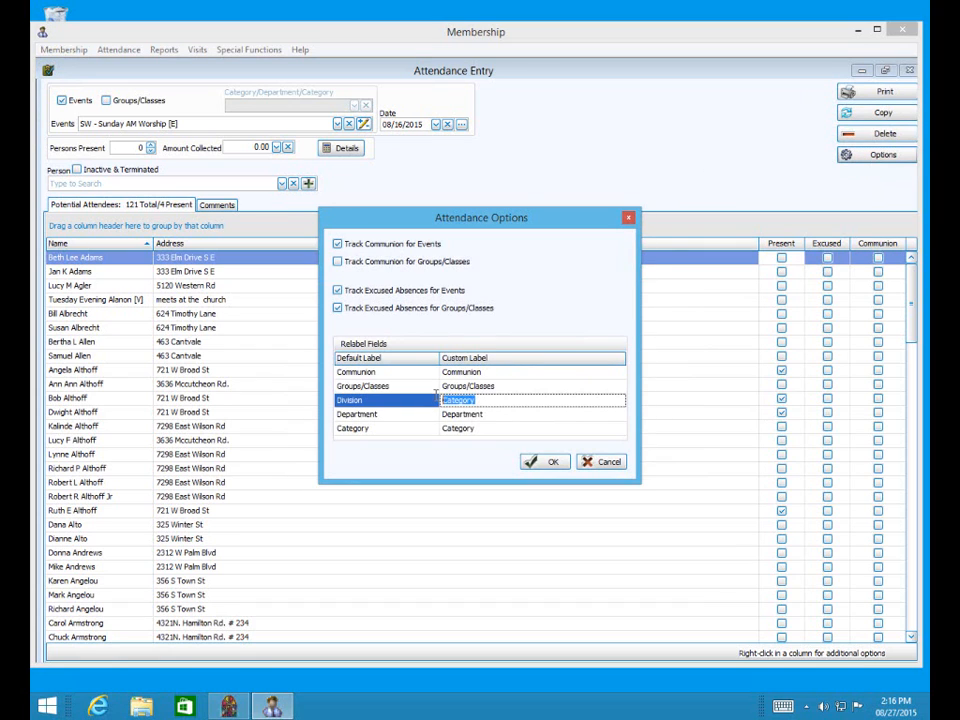
type("Division")
left_click(547, 462)
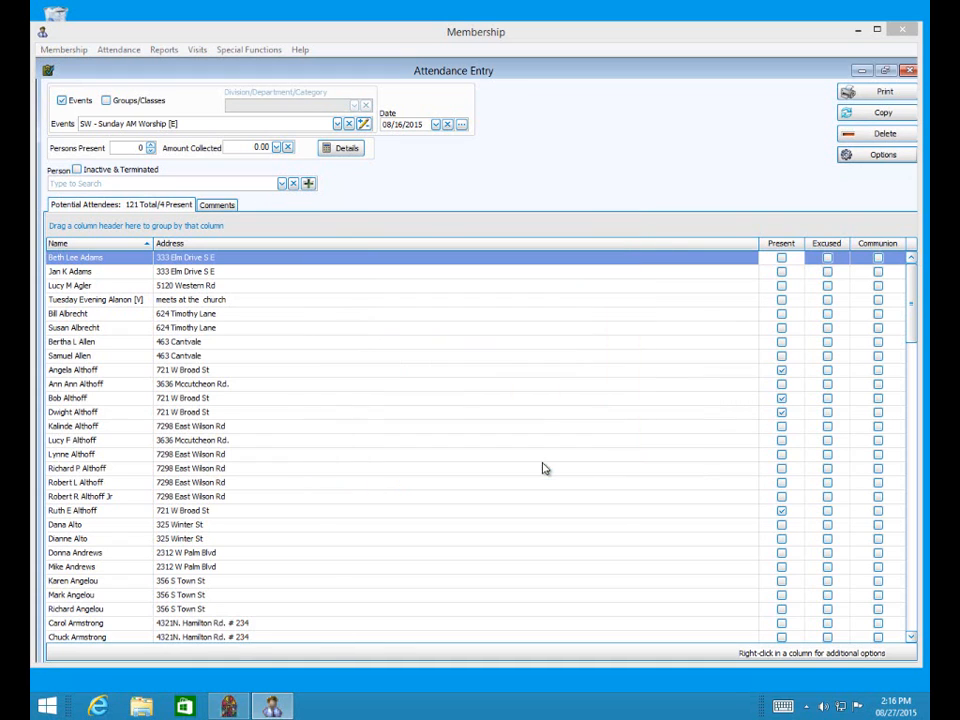
left_click(866, 156)
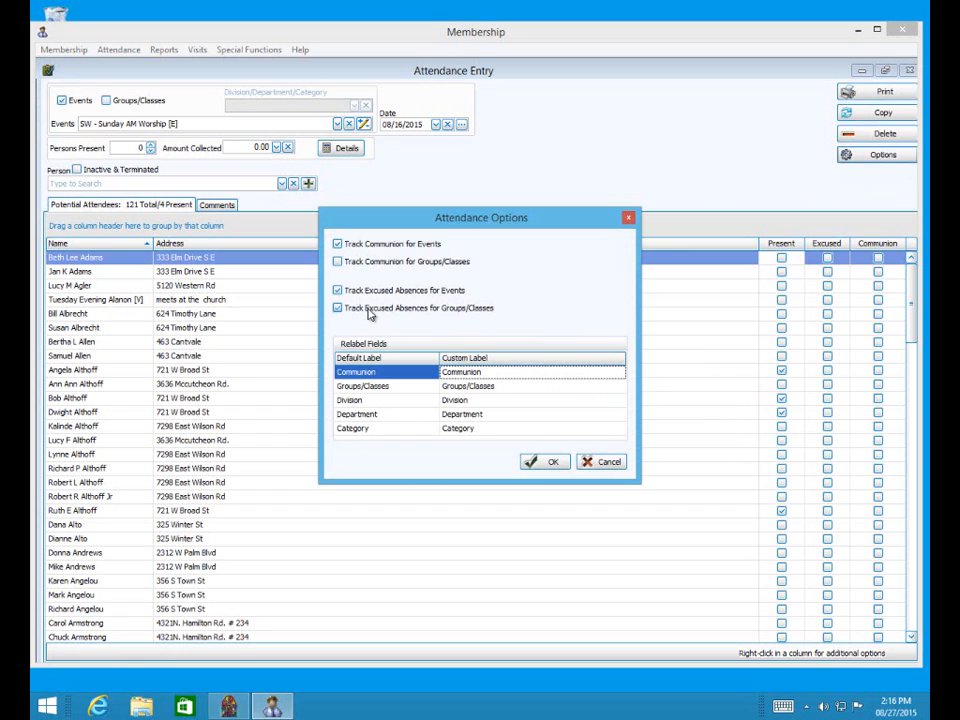
left_click(628, 218)
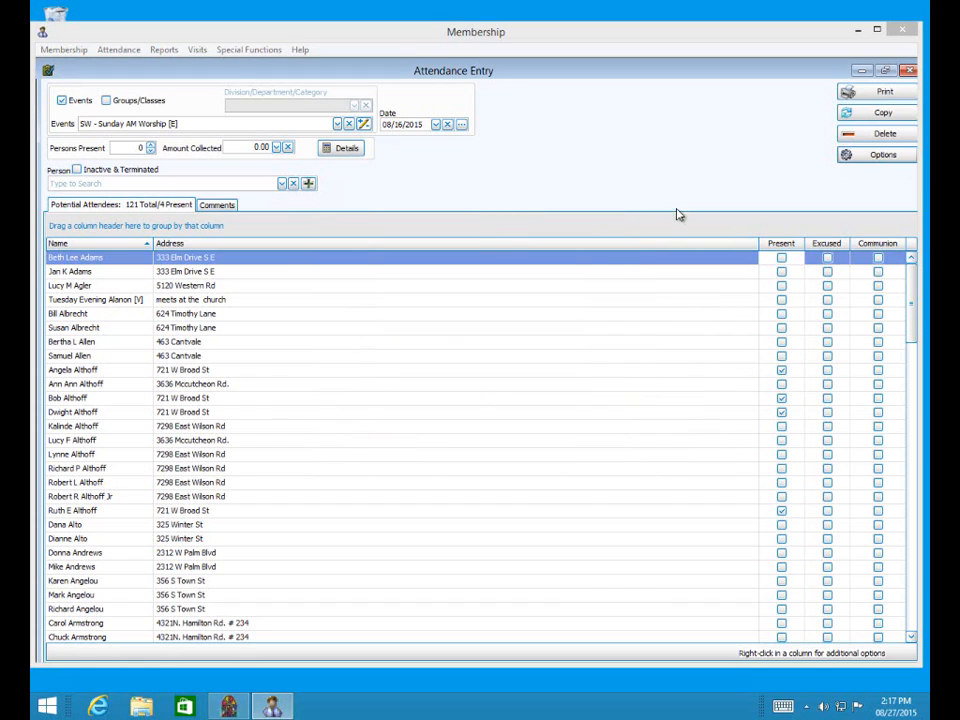
Close Attendance Entry and open Browse Attendance.
left_click(908, 72)
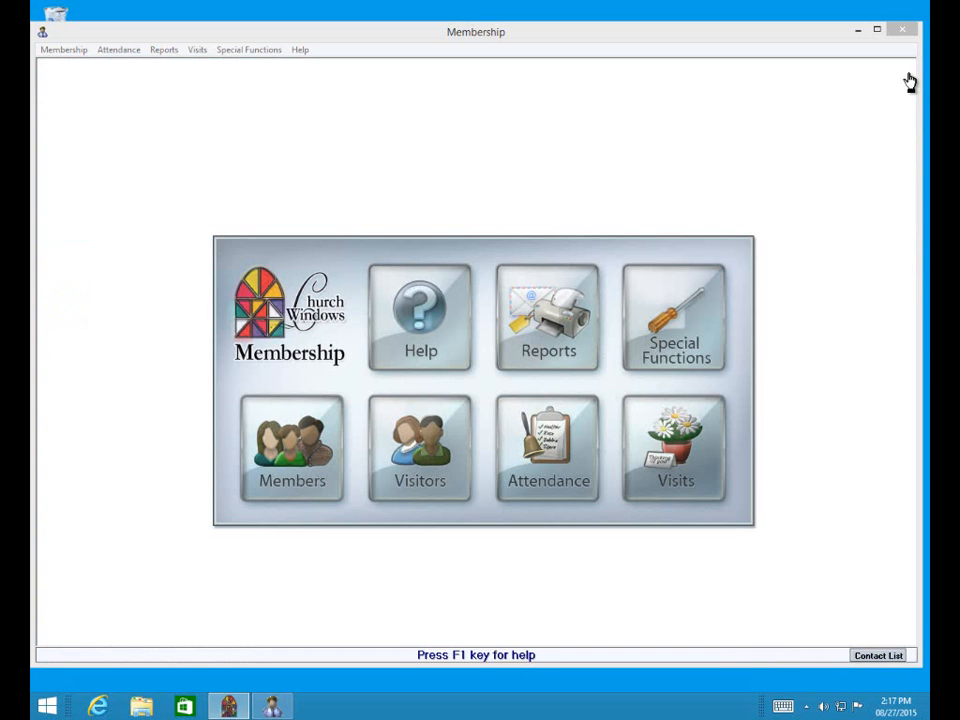
left_click(540, 481)
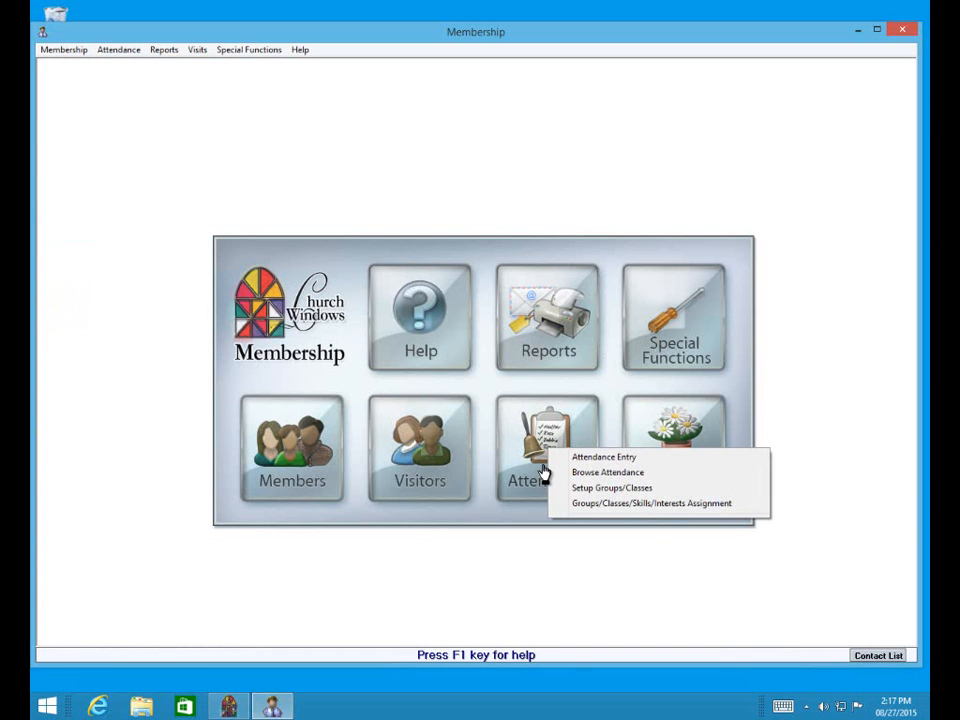
left_click(552, 473)
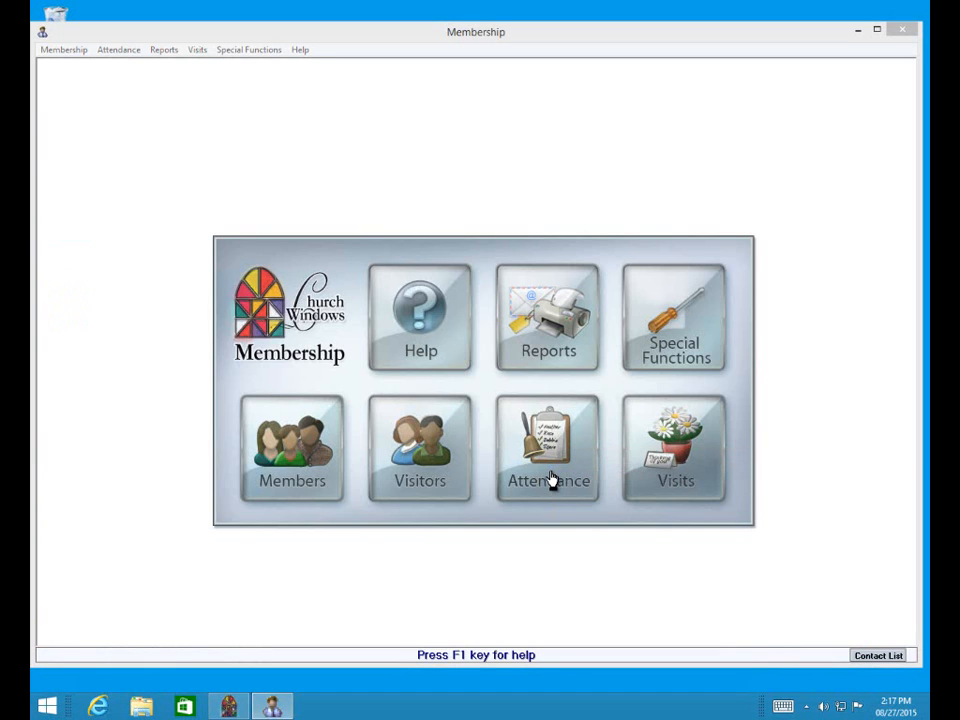
left_click(551, 480)
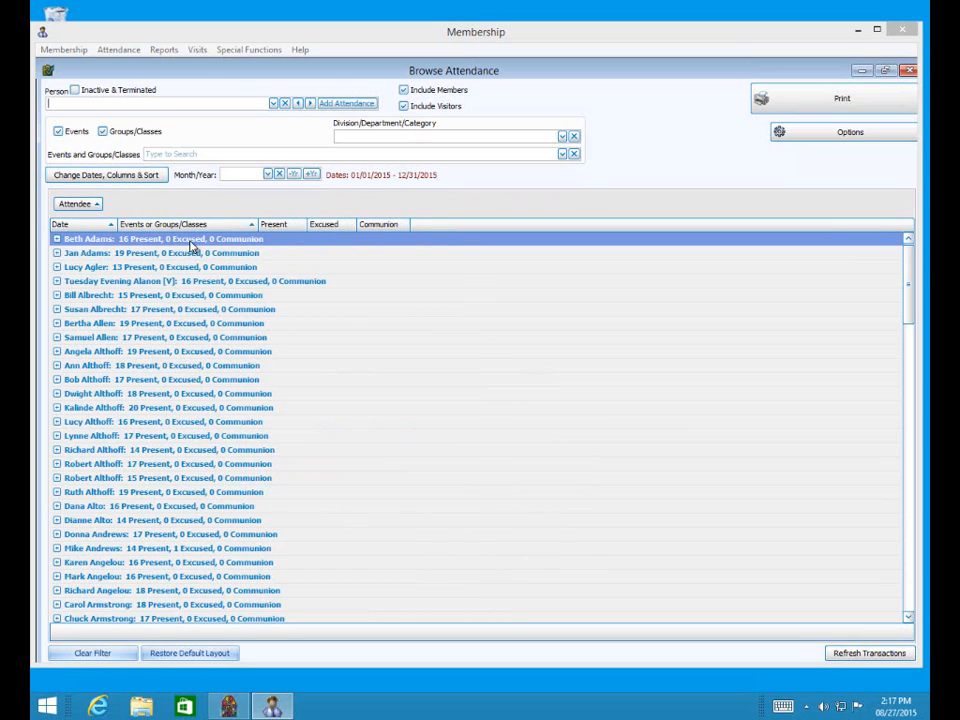
View the first attendee's attendance records, then filter the list to the sixth person and clear that filter, collapsing the records.
left_click(57, 240)
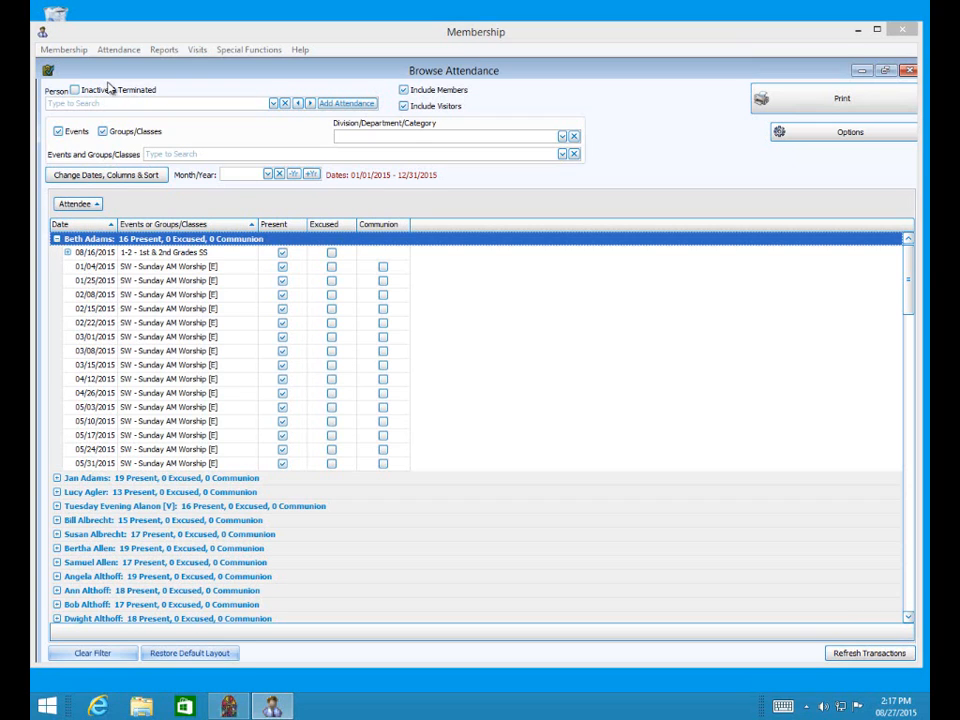
left_click(57, 240)
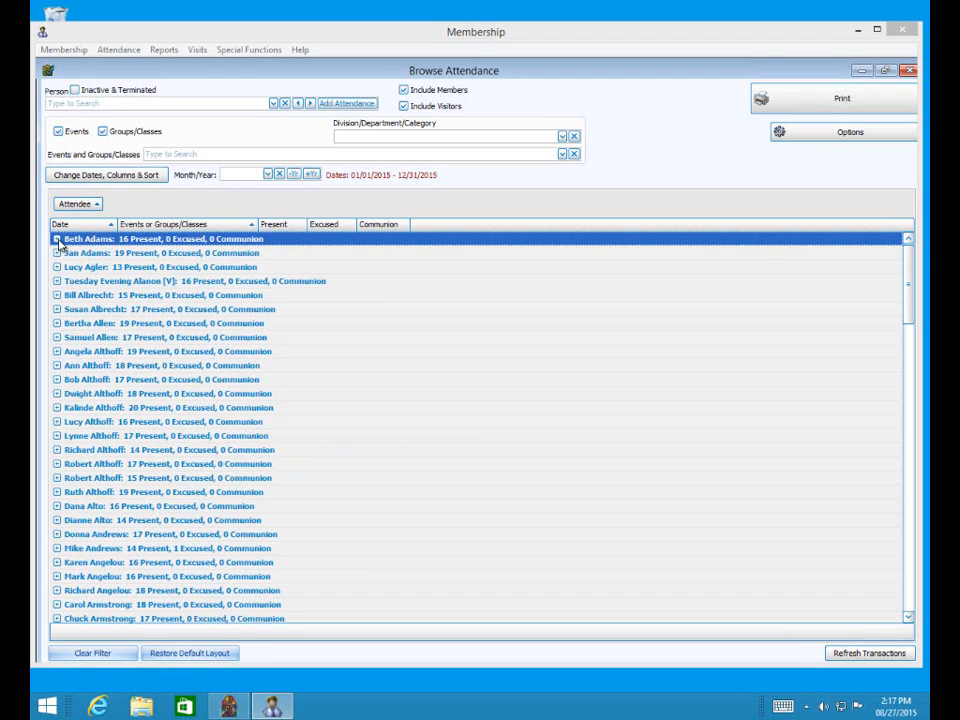
left_click(273, 104)
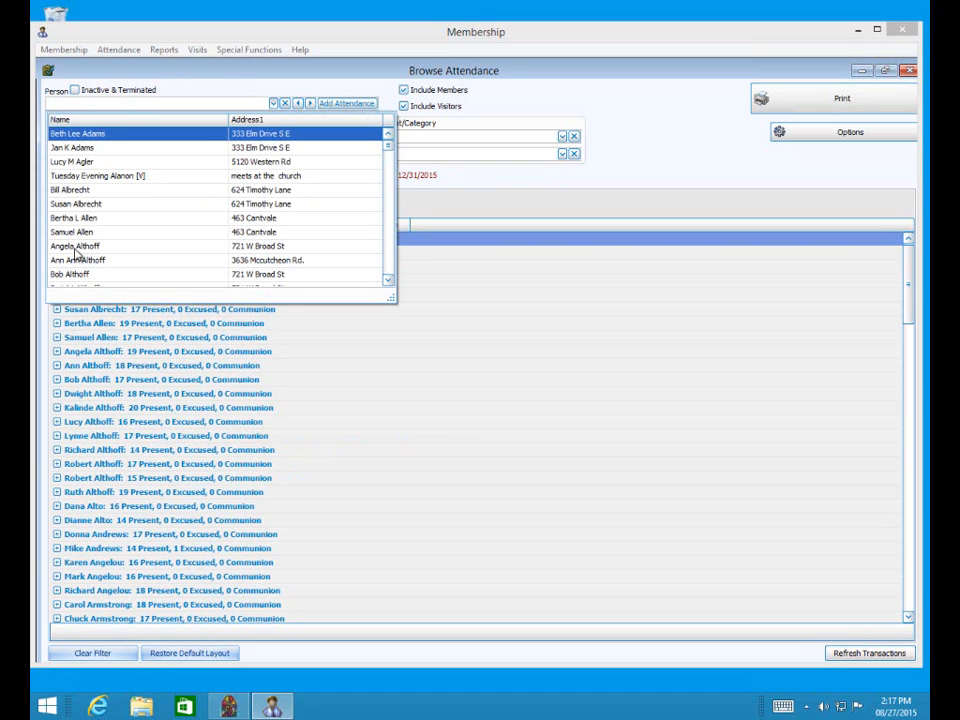
left_click(85, 204)
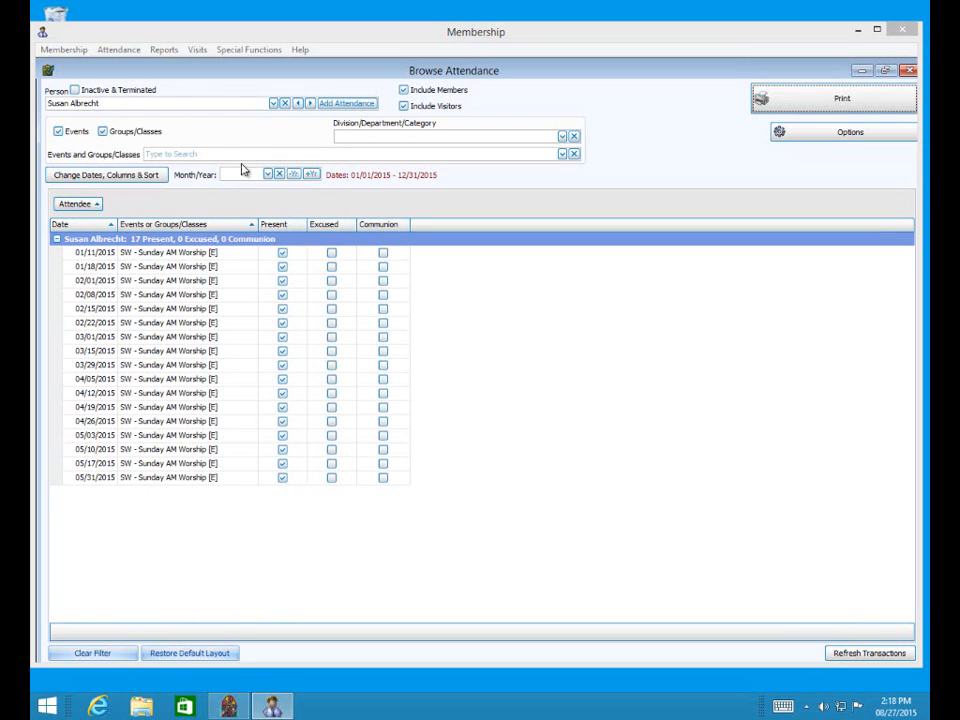
left_click(285, 104)
left_click(285, 104)
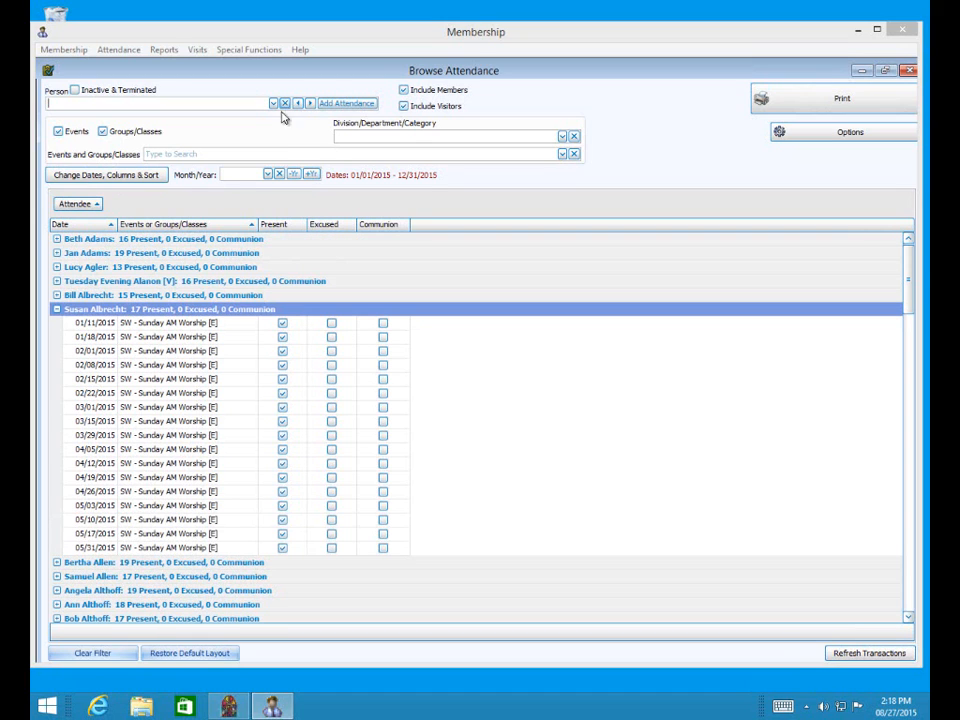
left_click(57, 311)
Filter the attendance to the first person listed and move forward one person at a time to the sixth, viewing each one's records.
left_click(273, 104)
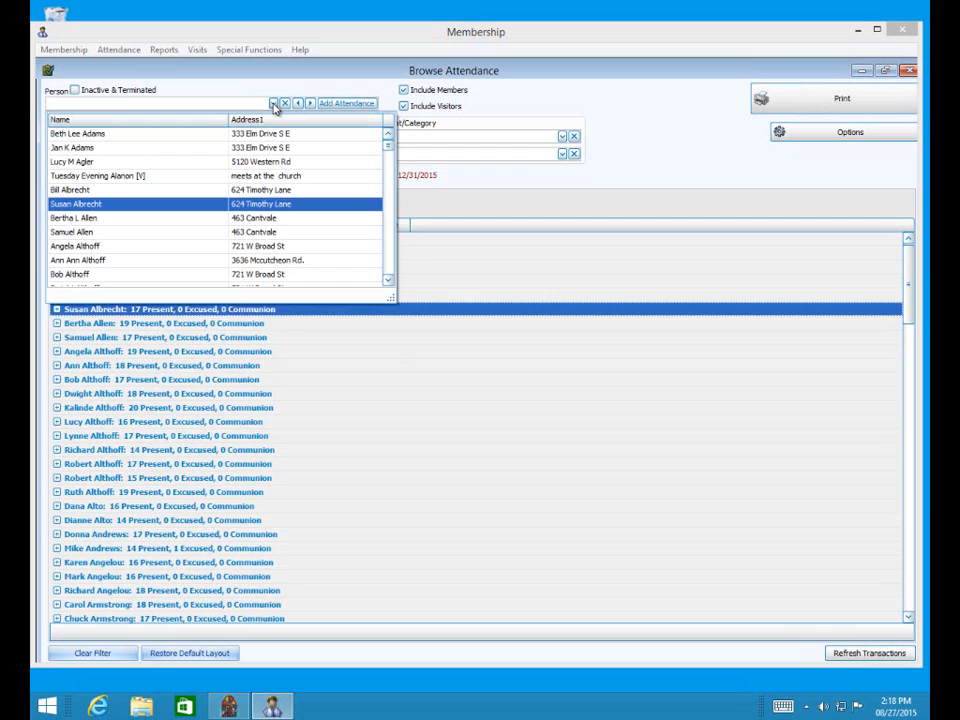
left_click(154, 135)
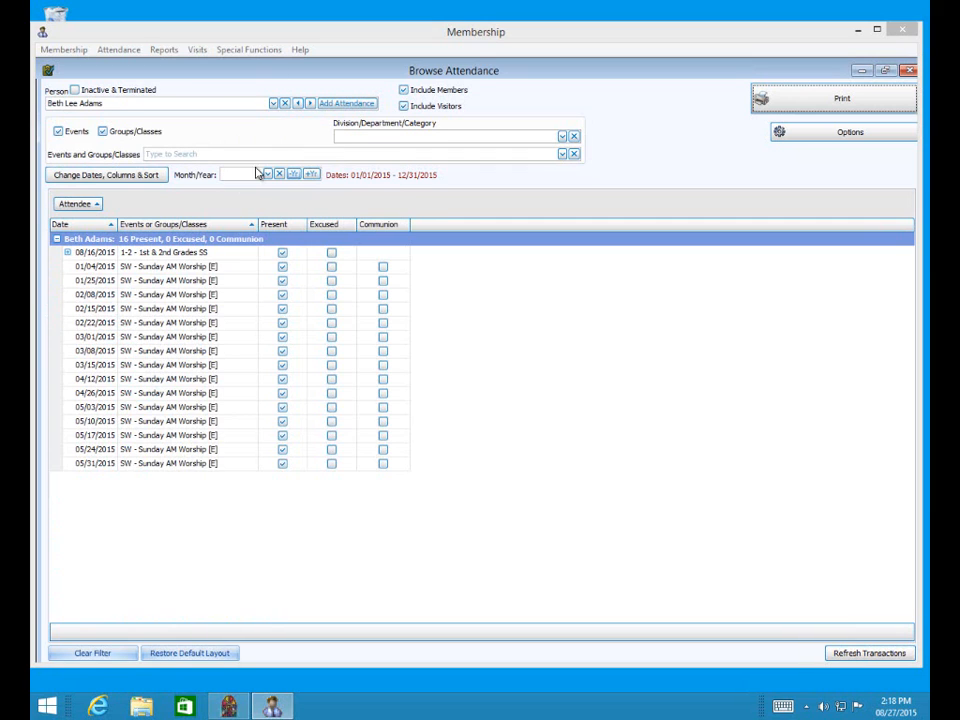
left_click(311, 104)
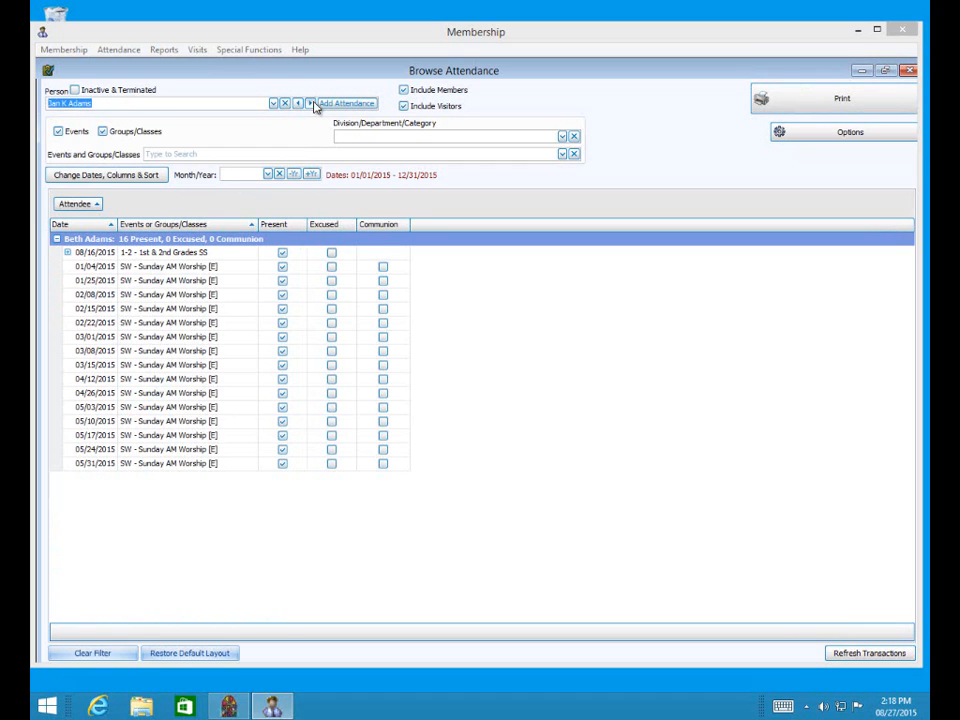
left_click(311, 104)
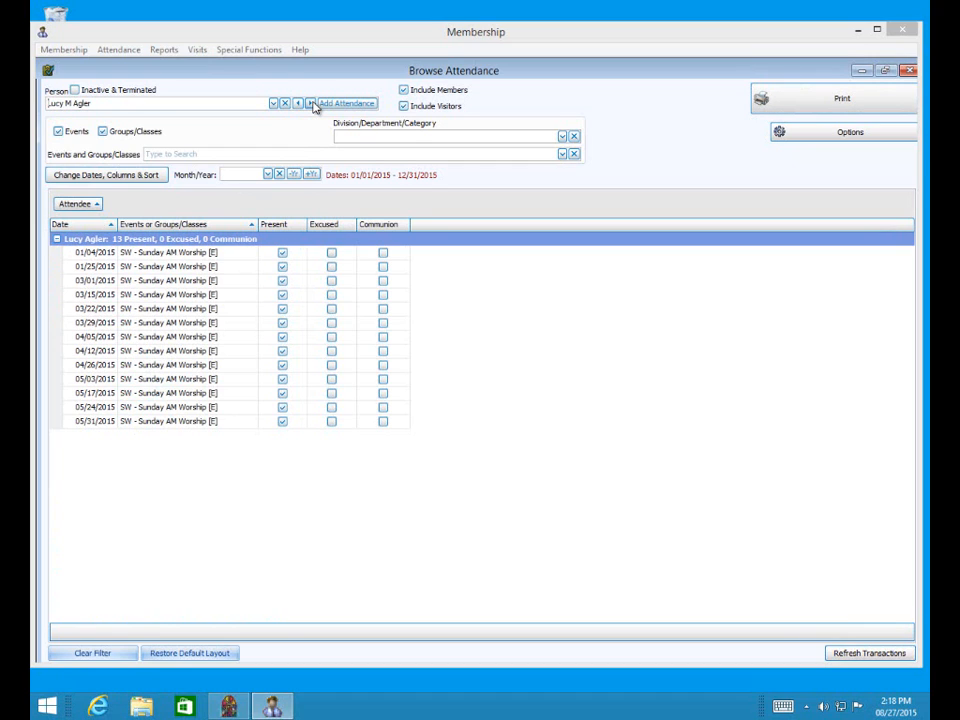
left_click(311, 104)
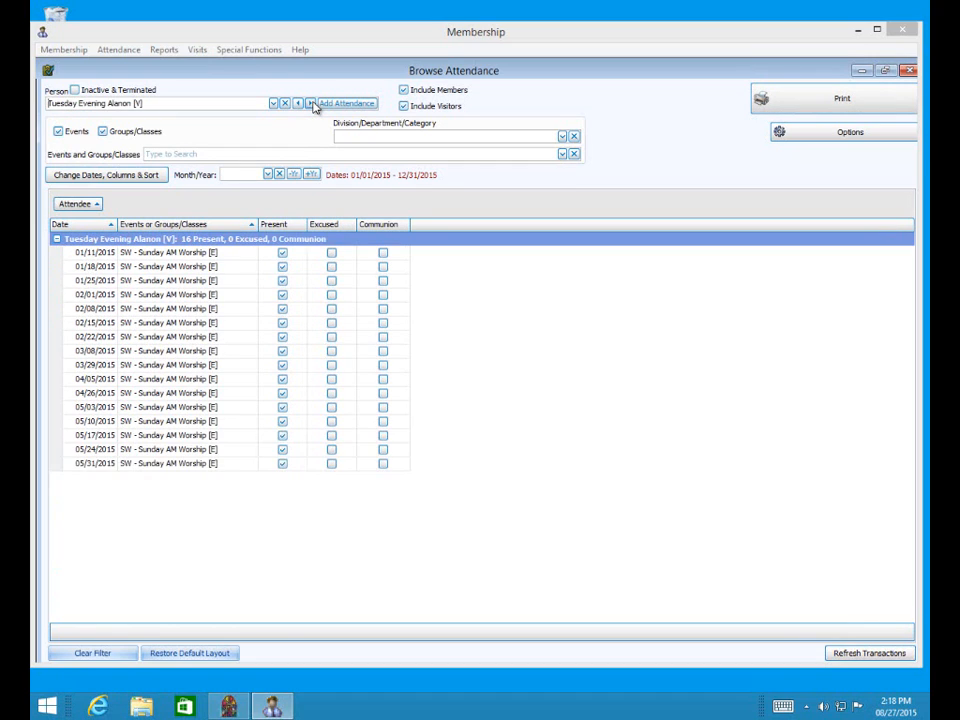
left_click(311, 104)
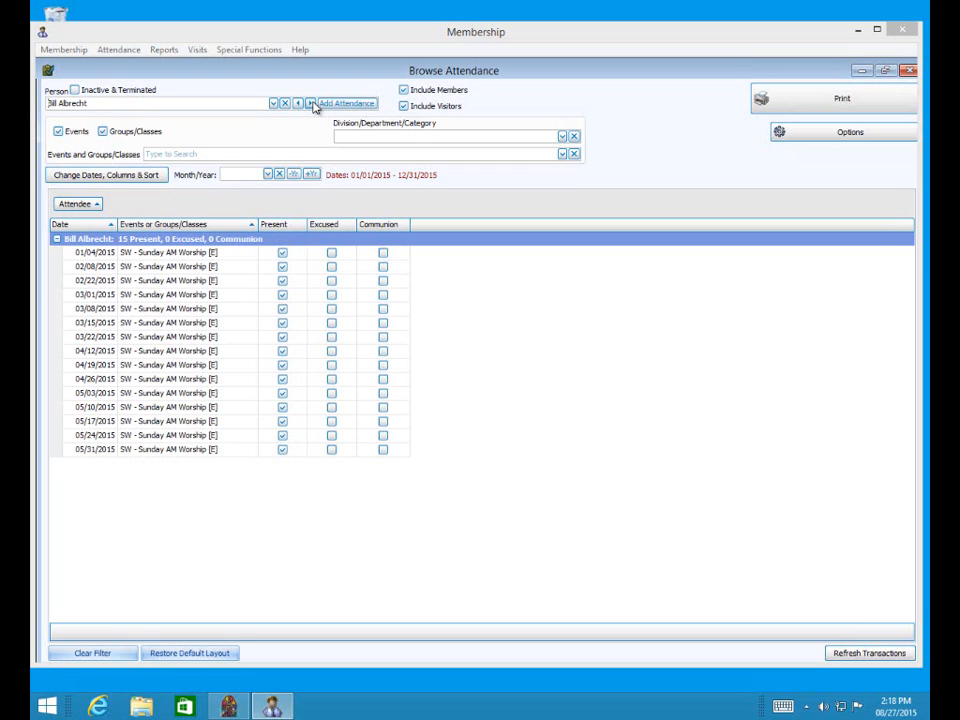
left_click(311, 104)
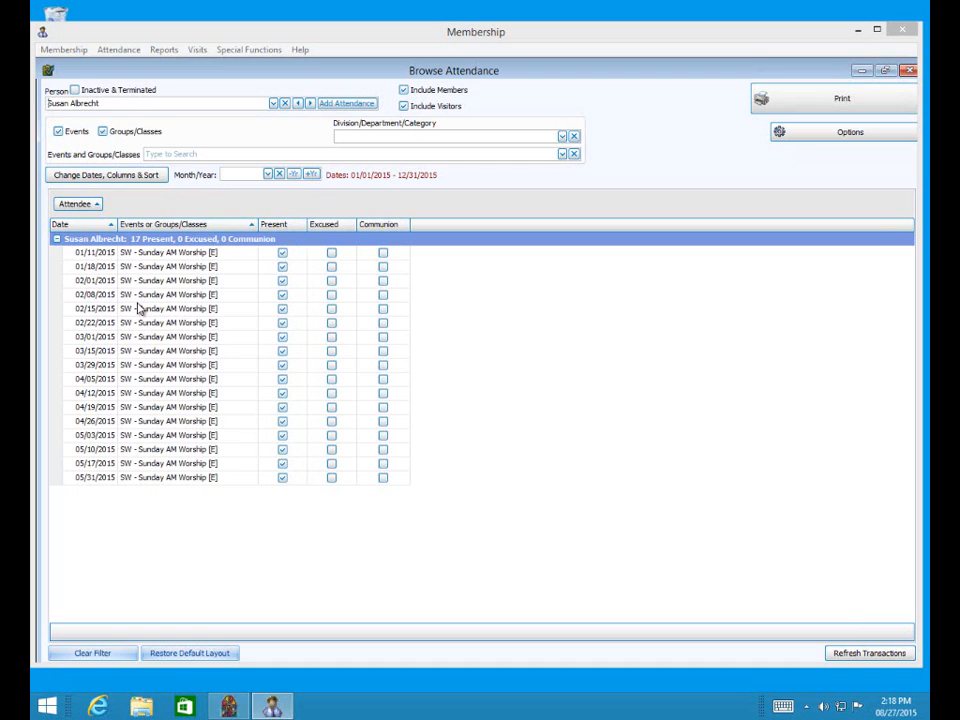
View the Add Attendance form for the selected person, close it without saving, and clear the person filter.
left_click(345, 103)
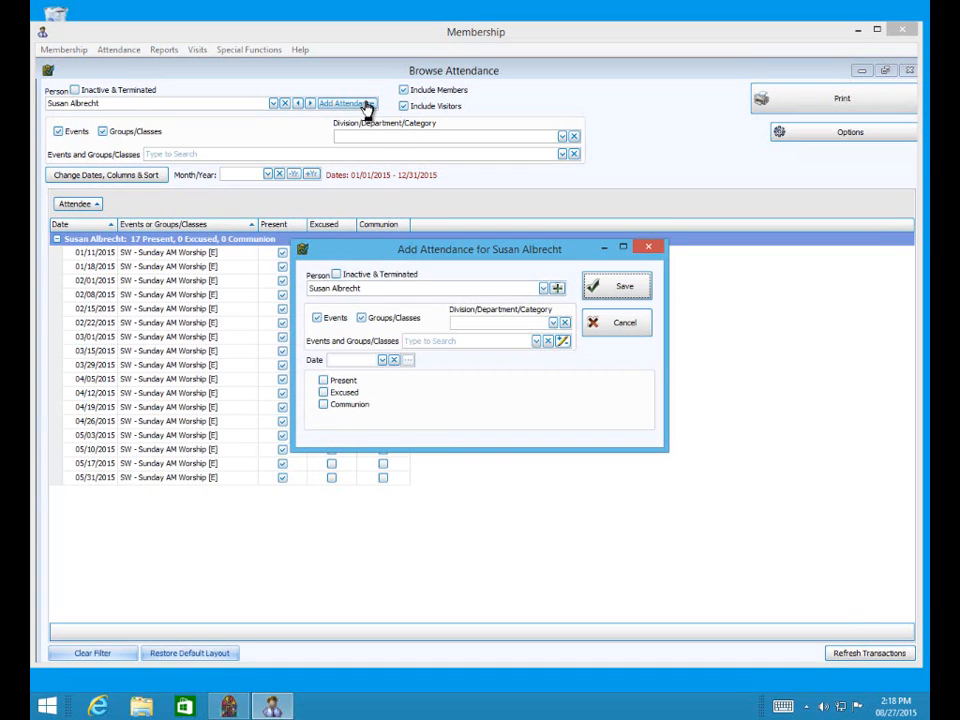
left_click(648, 249)
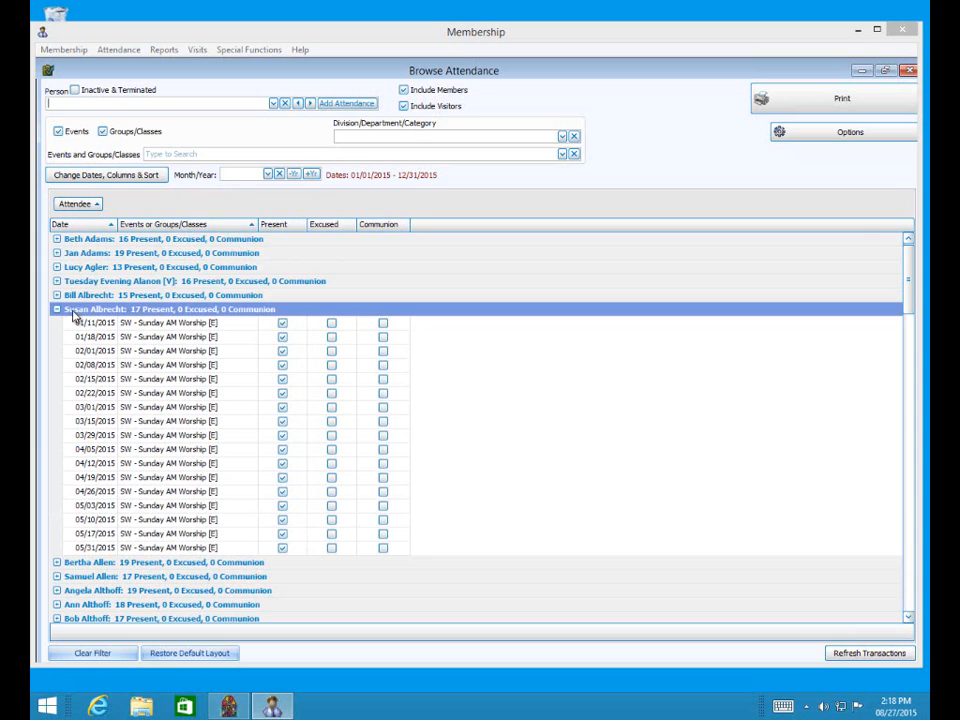
Restrict the attendance list to visitors only, then include members again and exclude visitors.
left_click(404, 91)
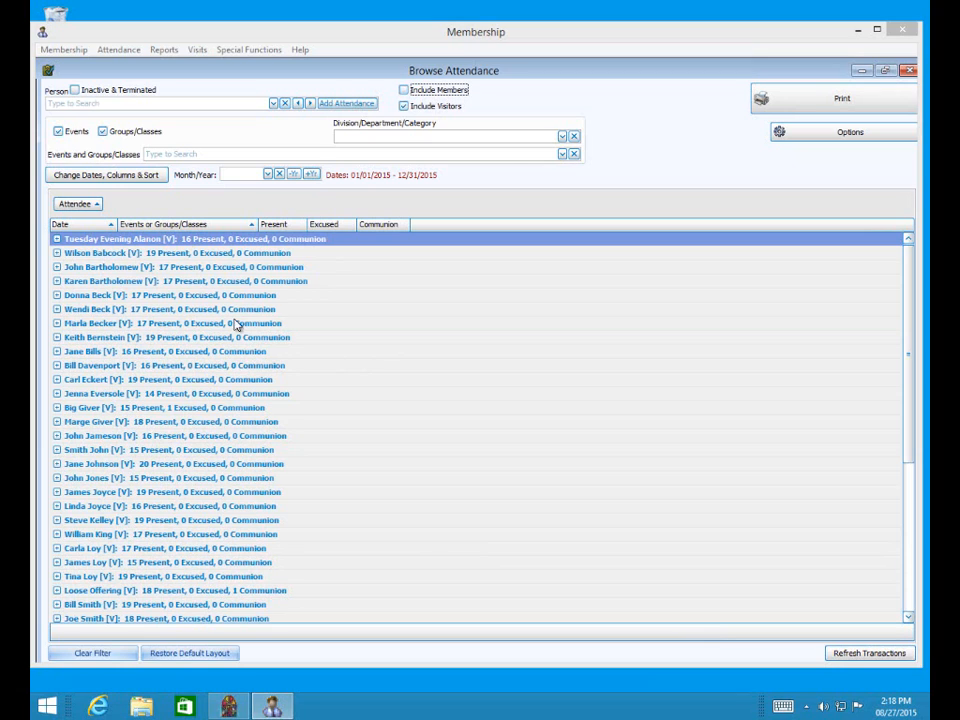
left_click(404, 90)
left_click(404, 107)
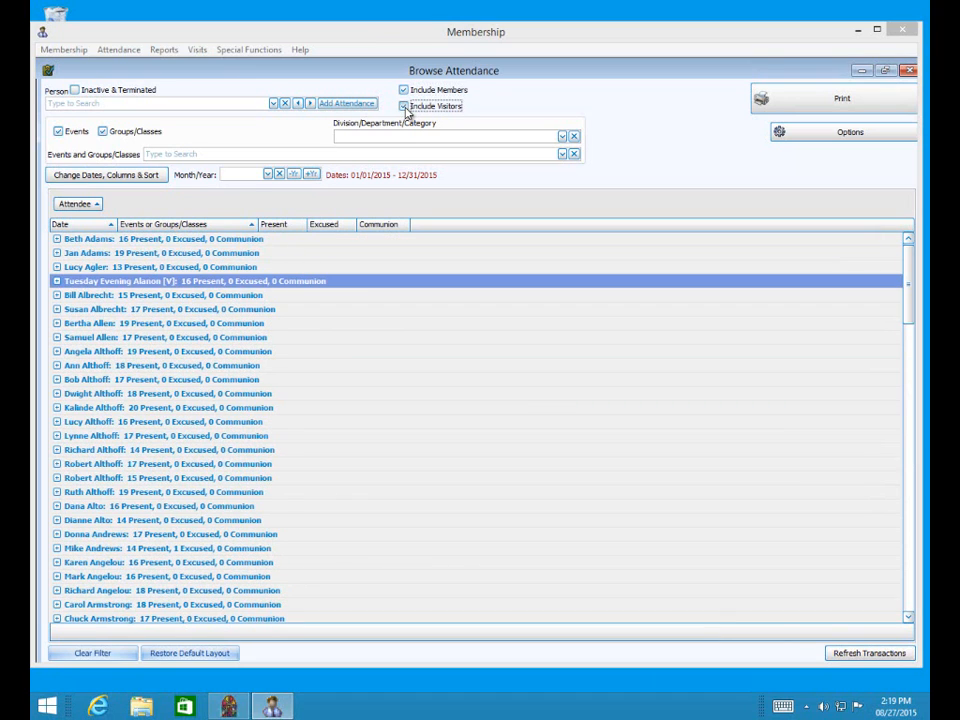
left_click(405, 107)
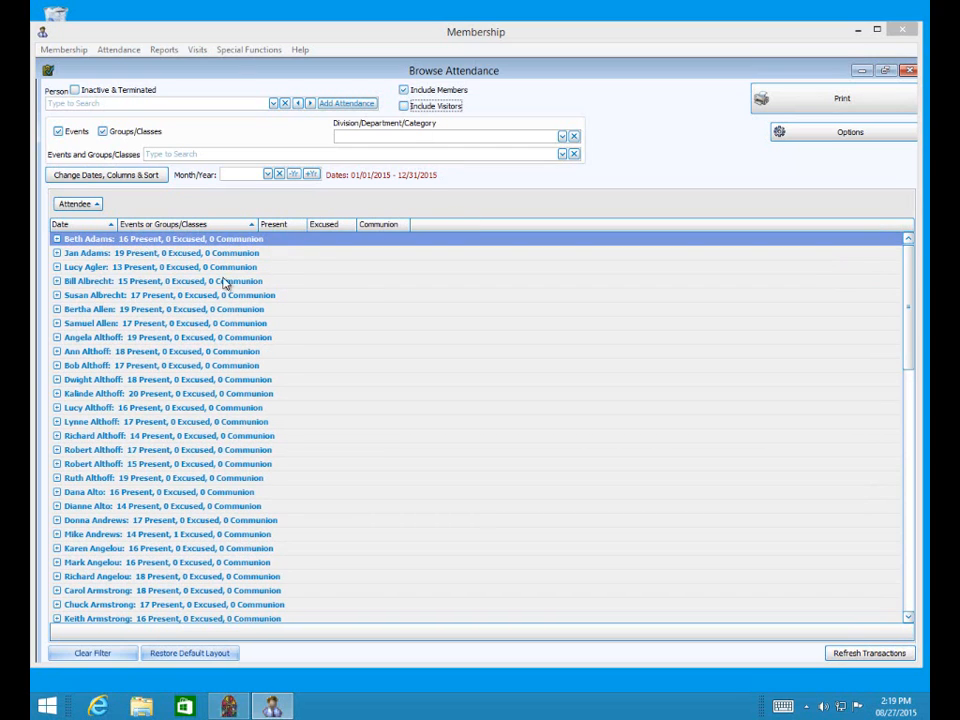
left_click(908, 610)
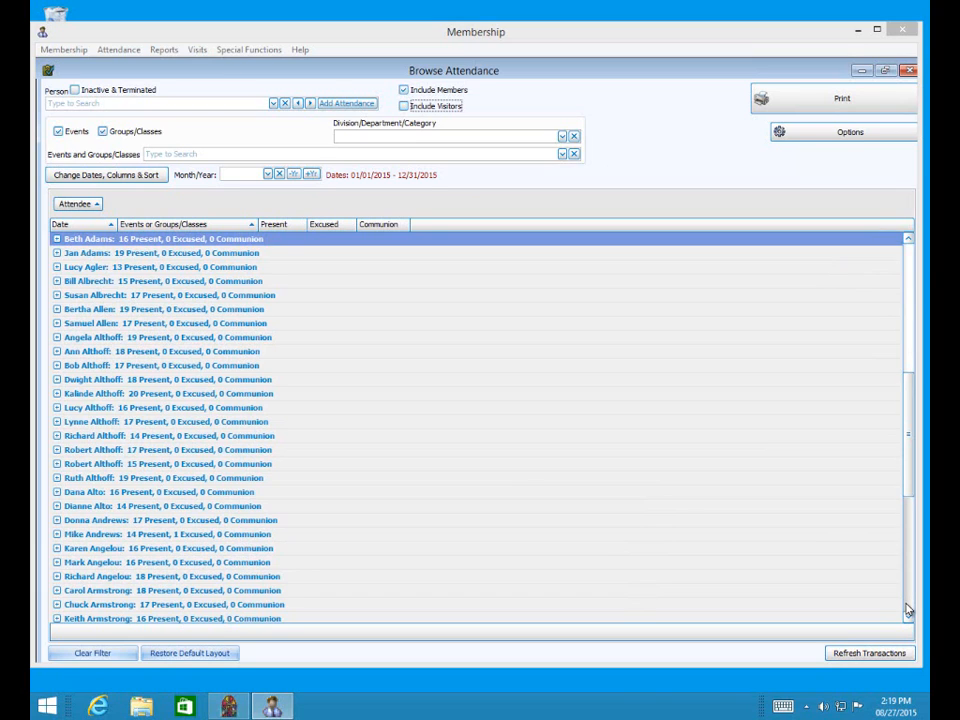
left_click(908, 610)
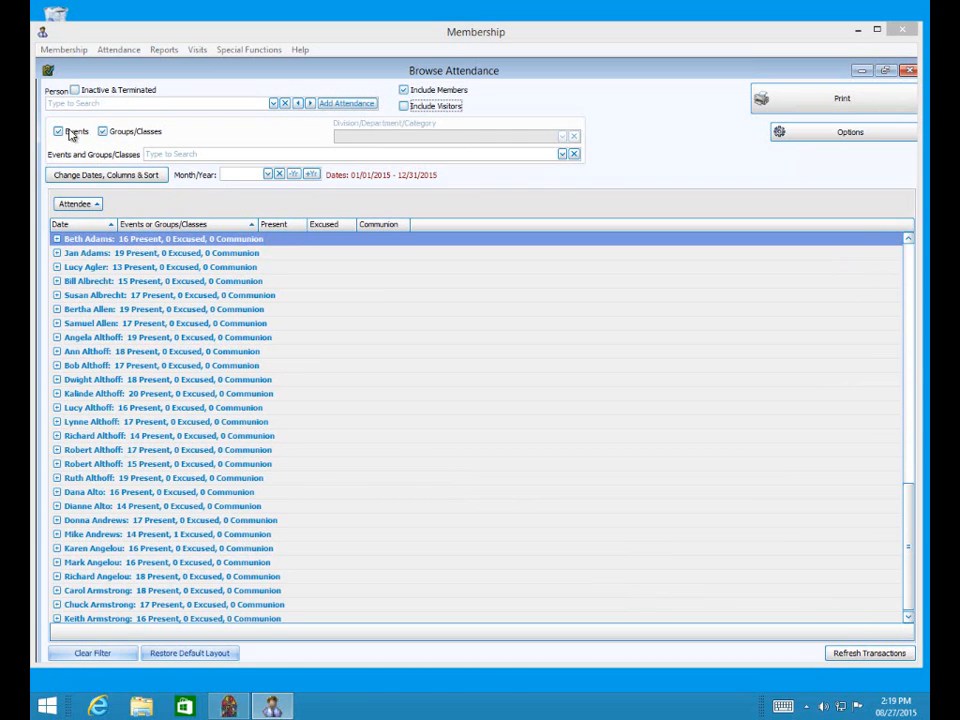
Exclude groups and classes from the list, include them again, and filter the attendance to 1-2 - 1st & 2nd Grades SS.
left_click(102, 131)
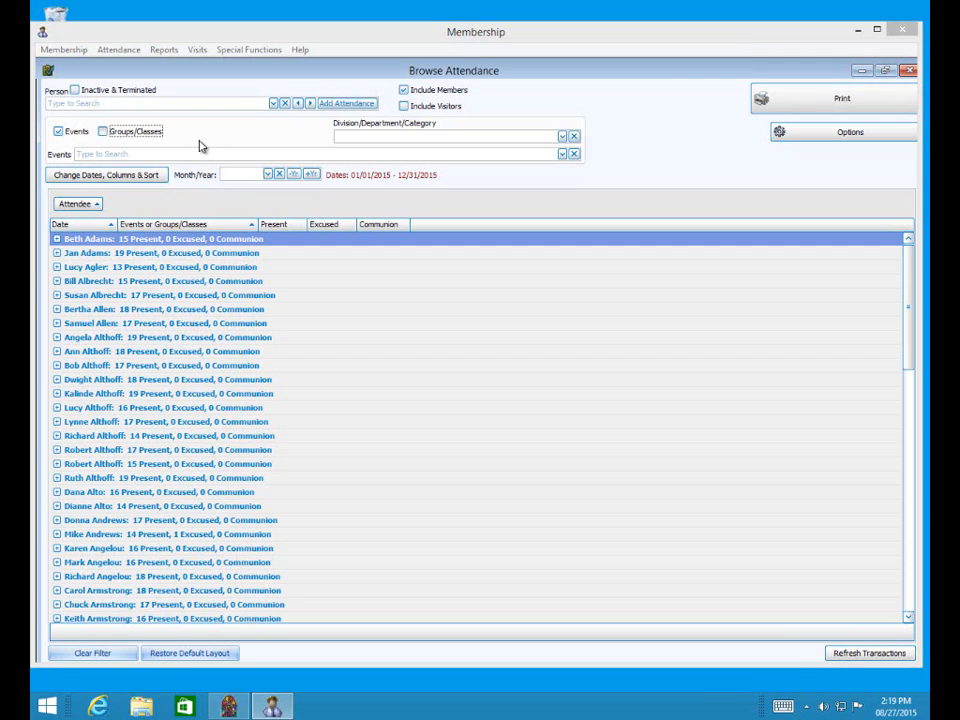
key("space")
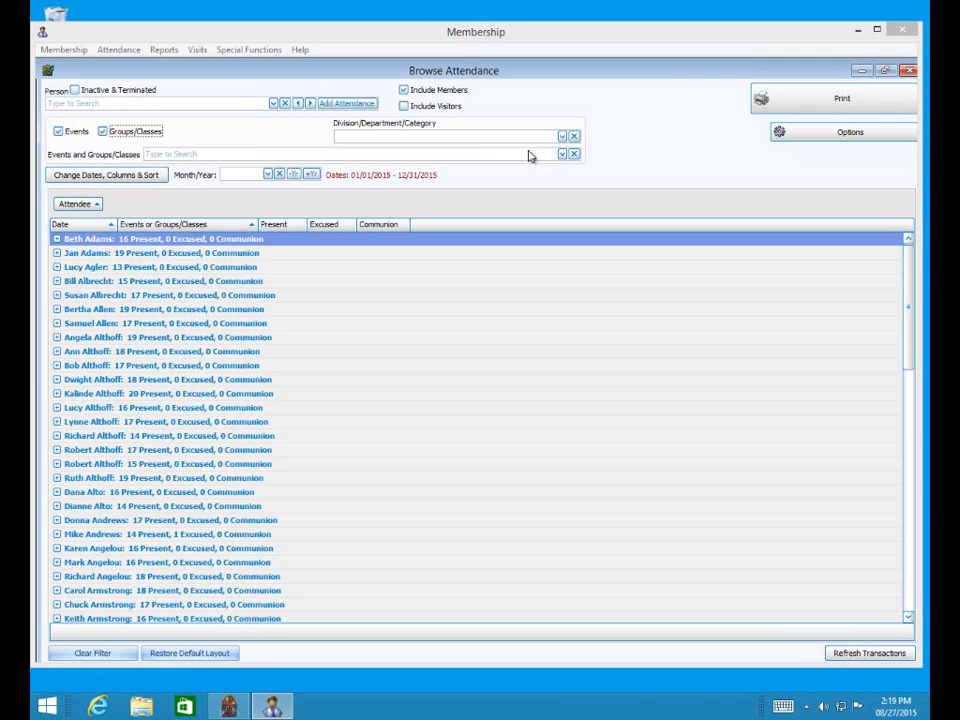
left_click(563, 154)
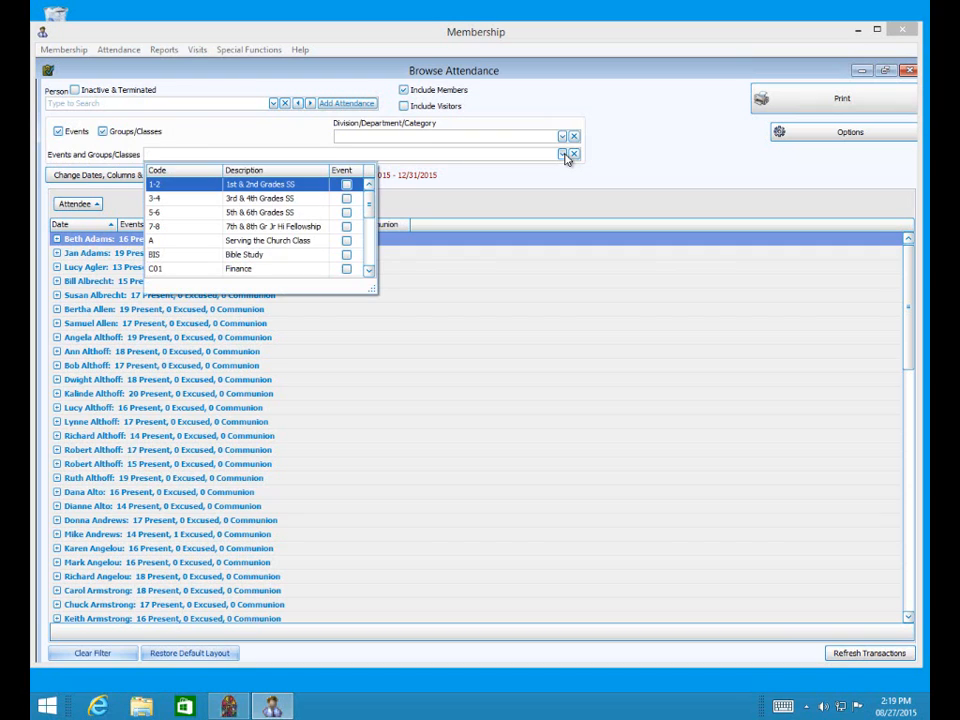
left_click(252, 187)
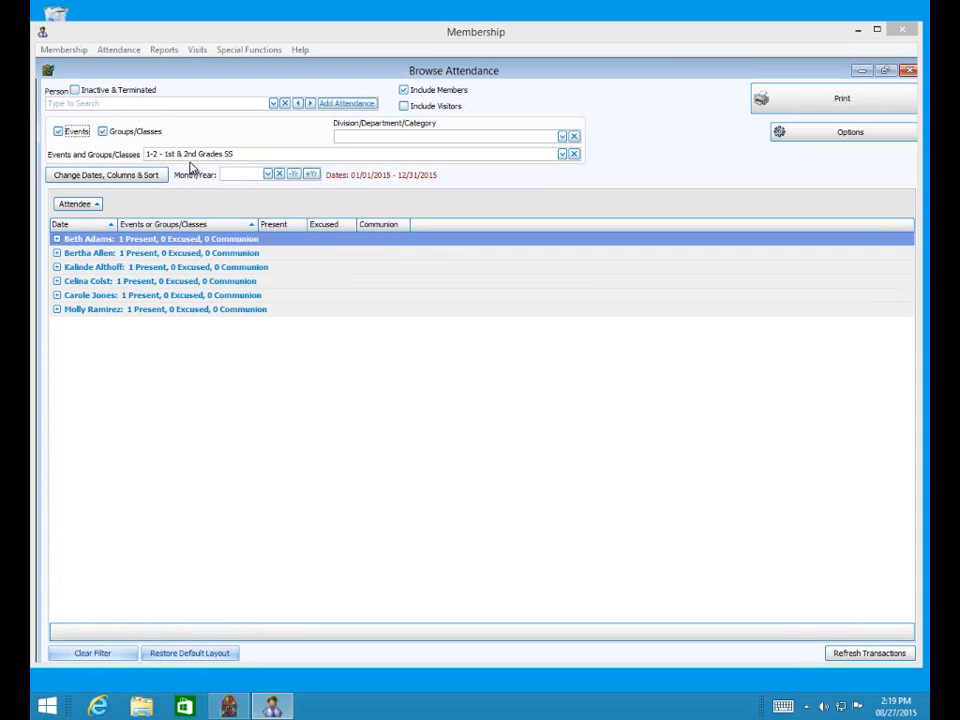
Remove the grouping by attendee from the attendance grid and clear the Events and Groups/Classes filter.
left_click(75, 207)
left_click_drag(75, 207, 248, 230)
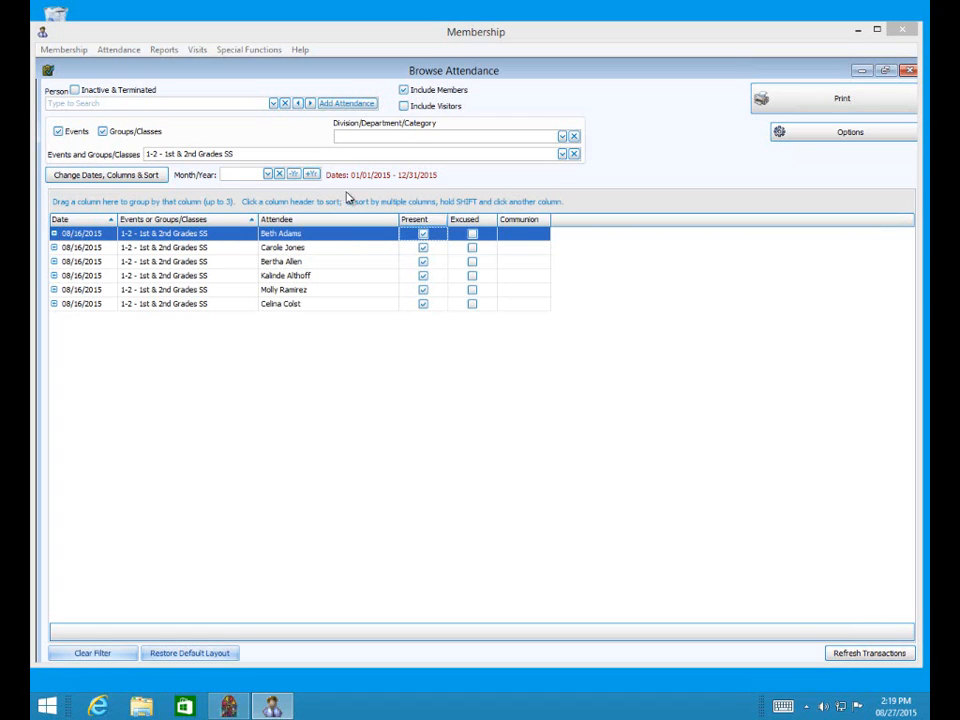
left_click(574, 154)
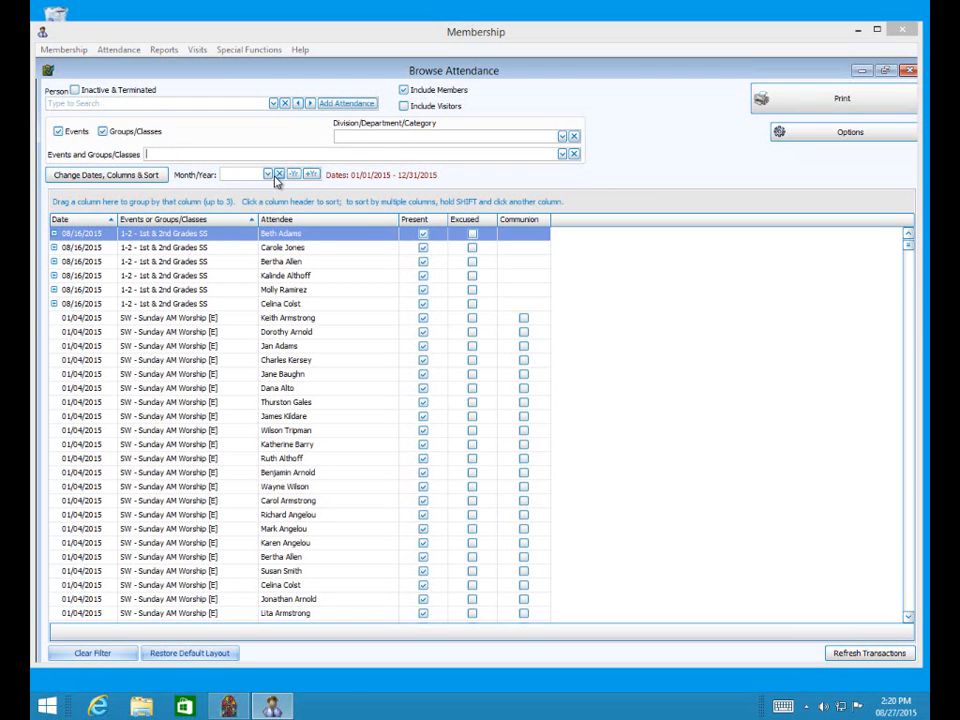
Review the date range and visible columns in the grid and report setup, checking the widths of Date and Events or Groups/Classes.
left_click(119, 180)
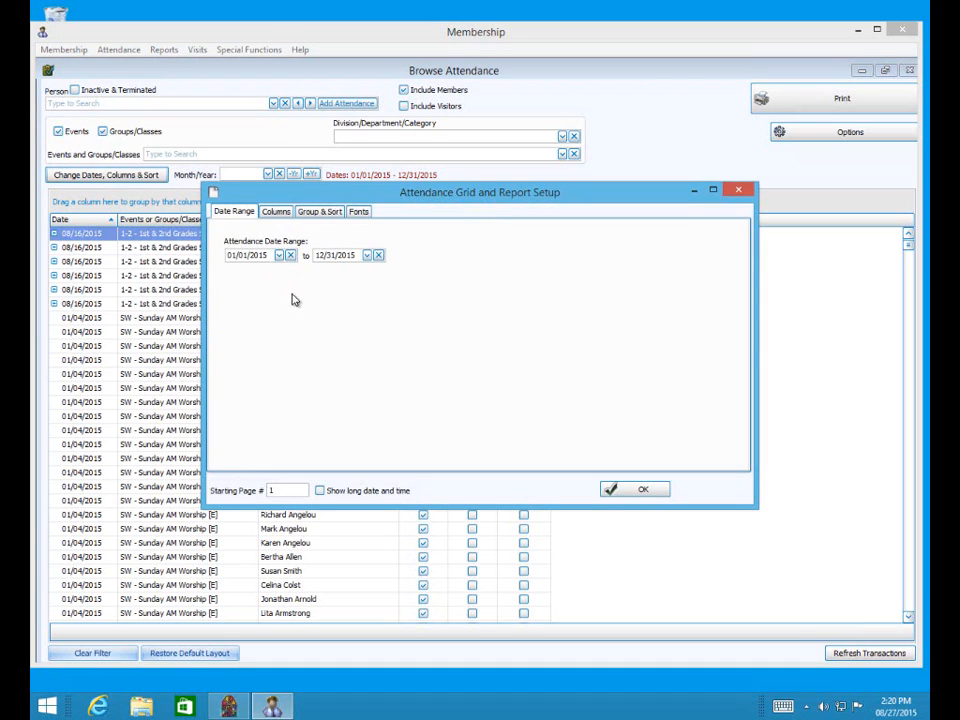
left_click(276, 211)
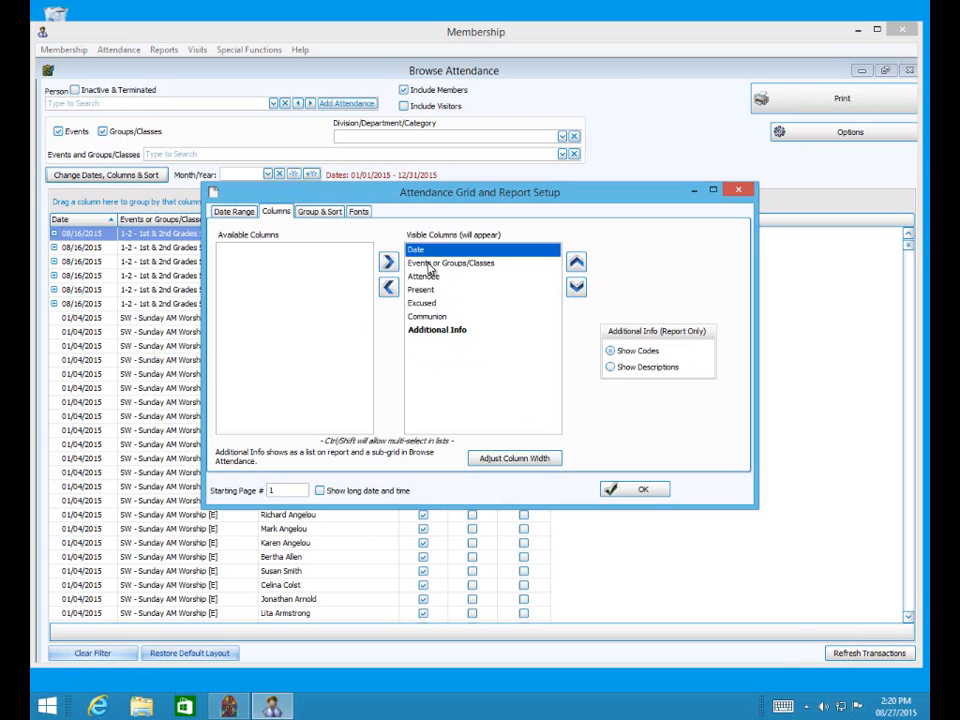
left_click(540, 459)
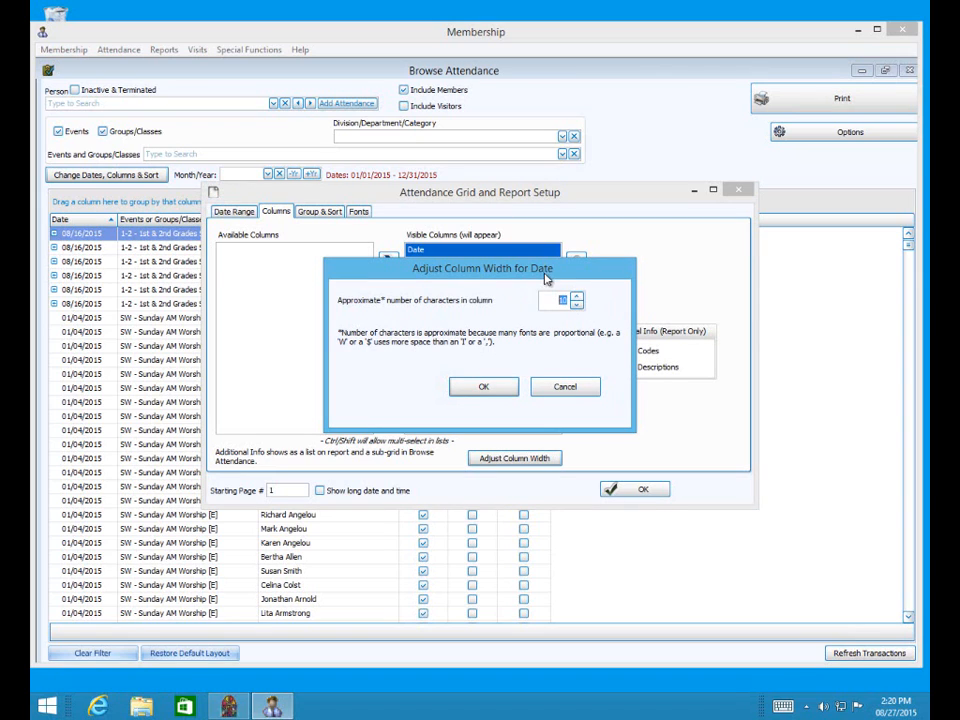
left_click(484, 387)
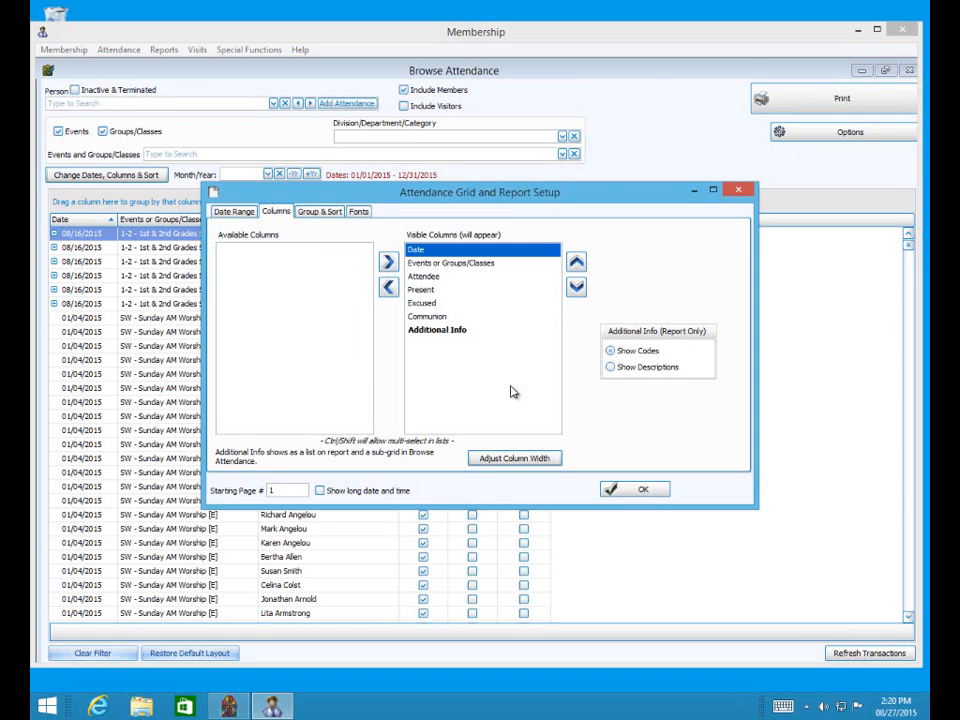
left_click(457, 266)
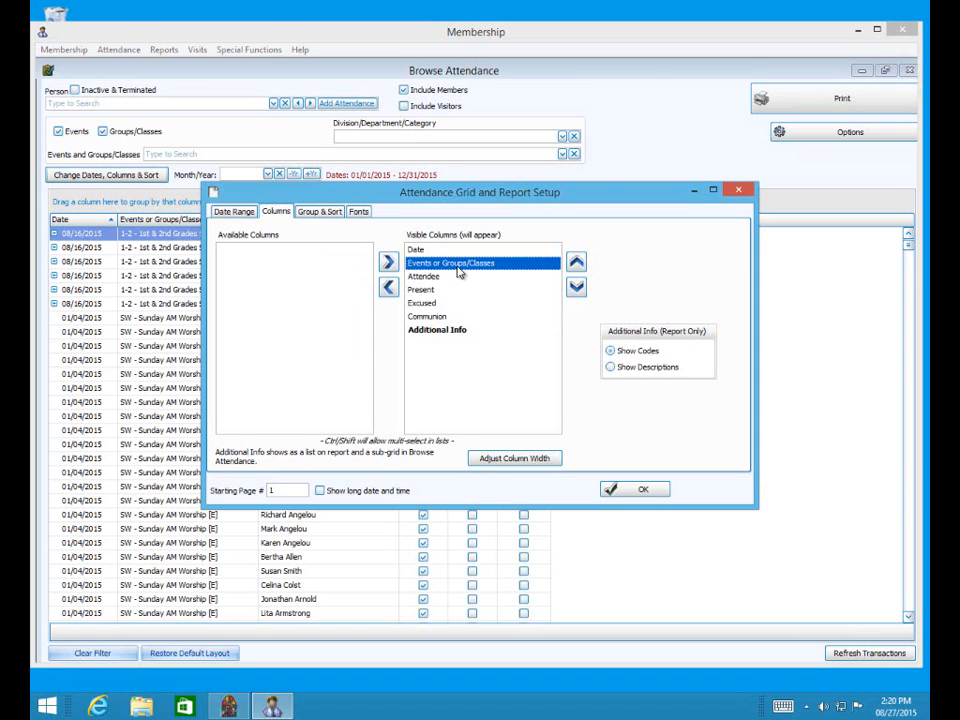
left_click(510, 458)
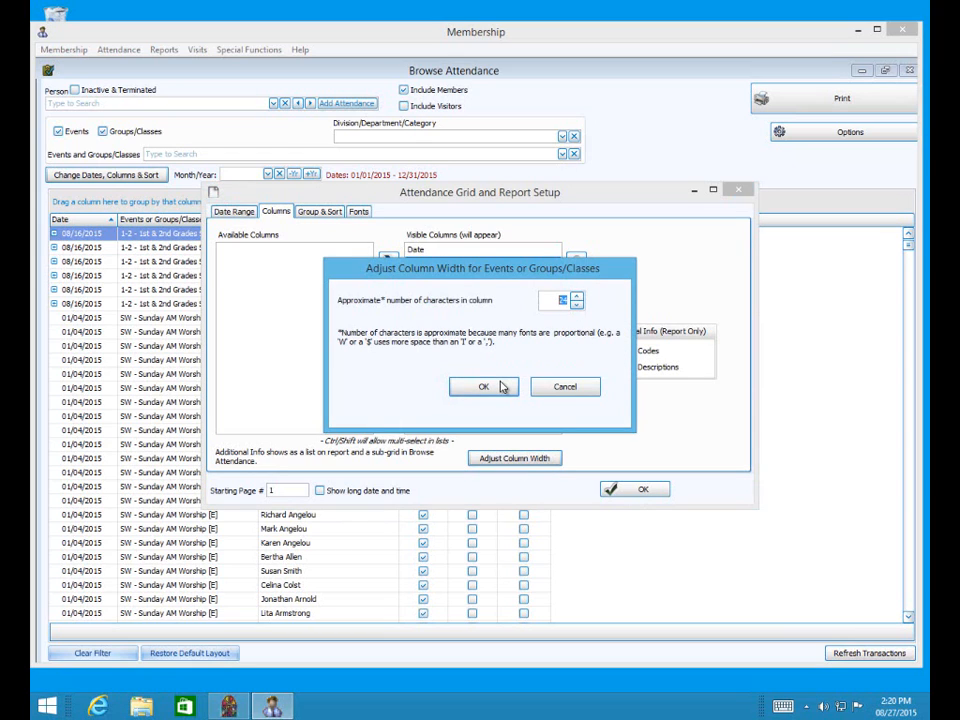
left_click(485, 386)
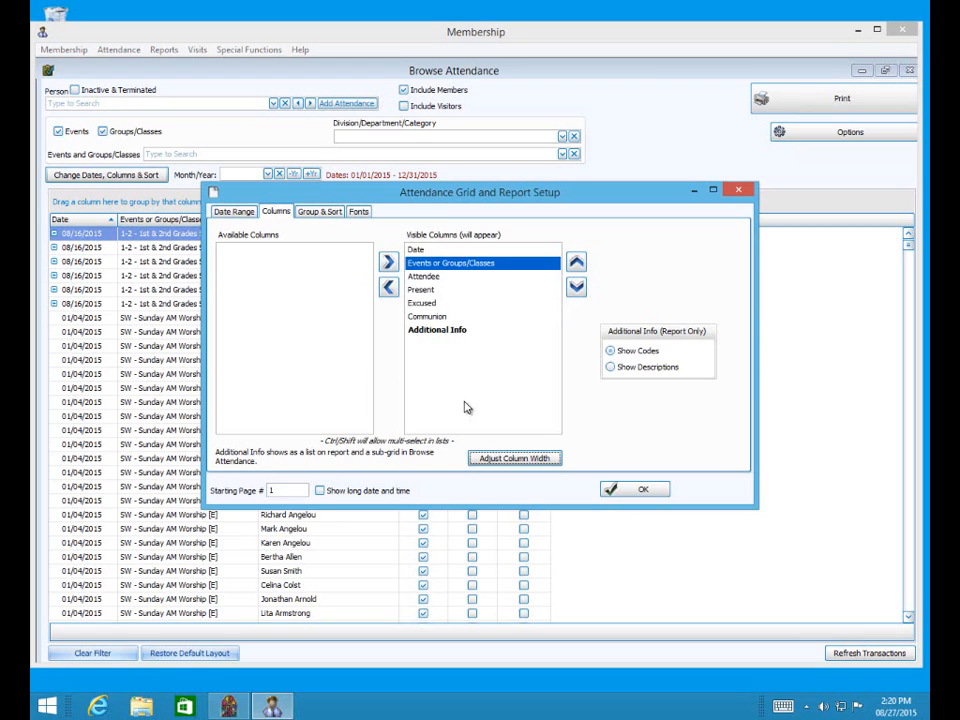
Review the group, sort and font settings of the attendance report, then close the setup.
left_click(320, 212)
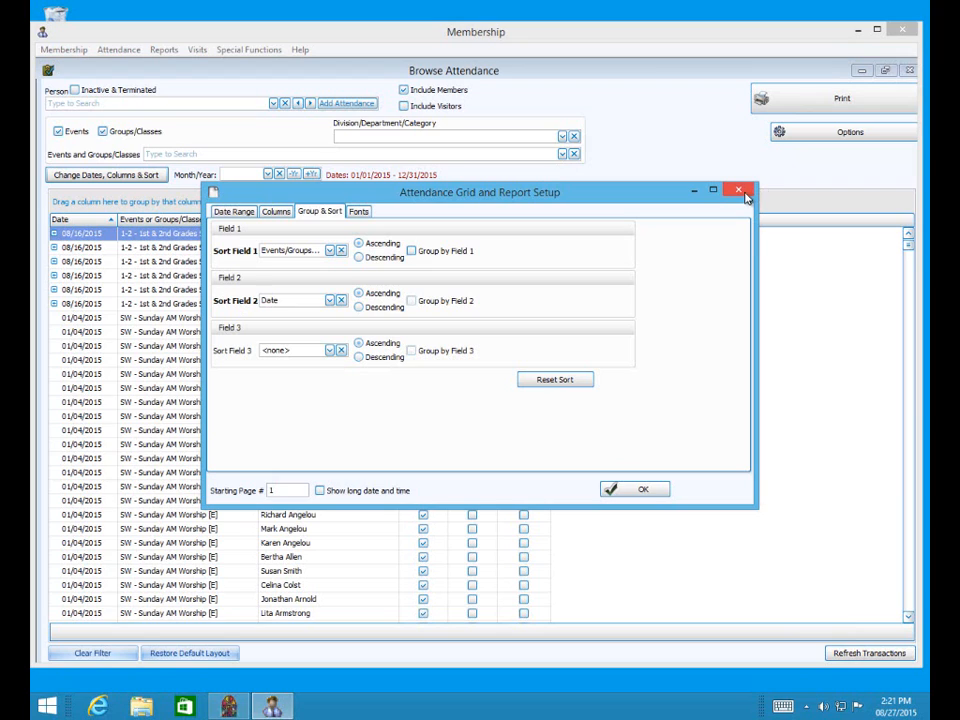
left_click(361, 216)
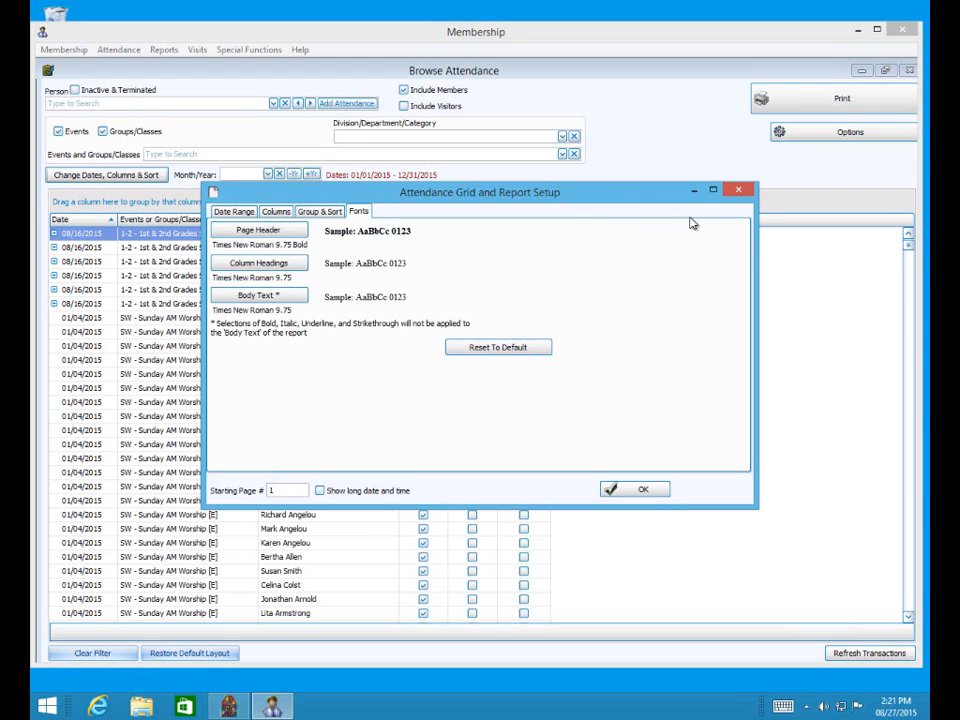
left_click(740, 191)
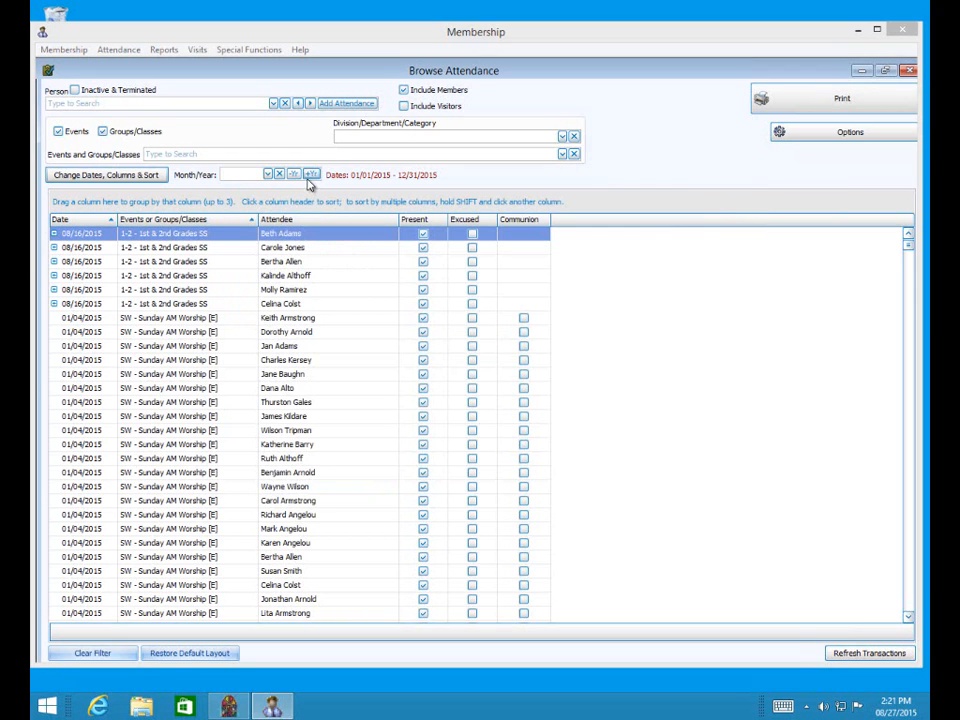
View the month choices of the Month/Year filter, then review the Attendance Options and close them.
left_click(266, 176)
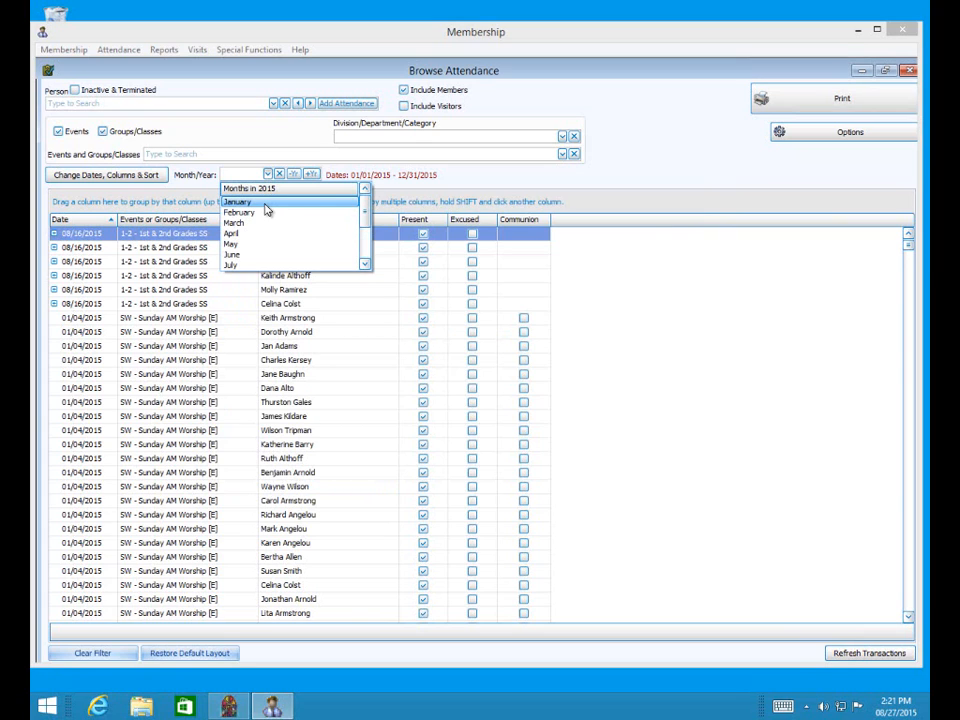
left_click(500, 188)
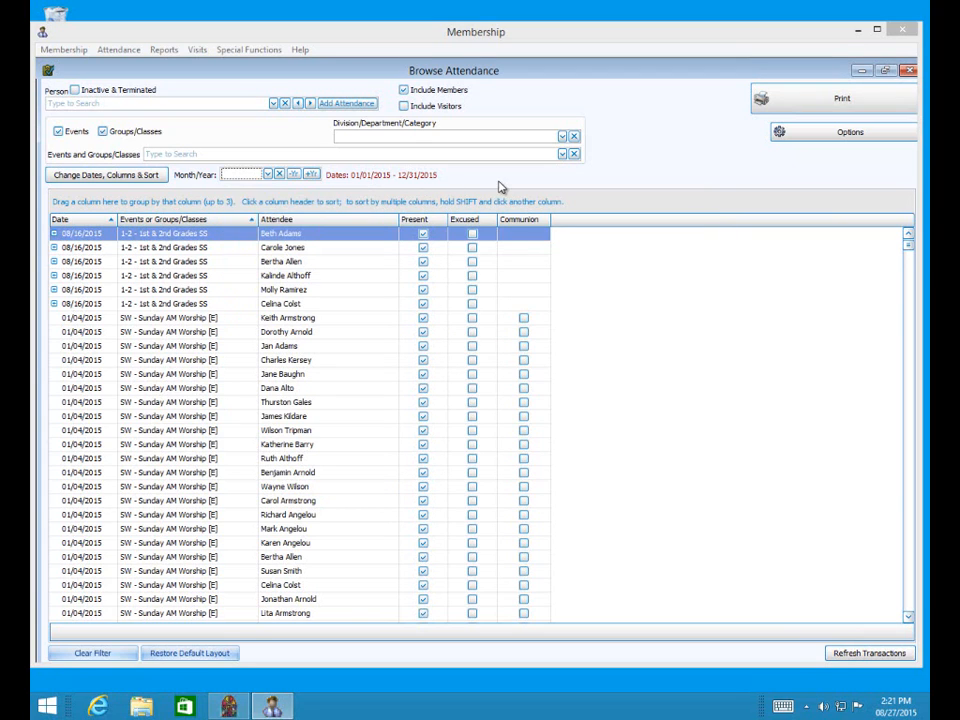
left_click(813, 136)
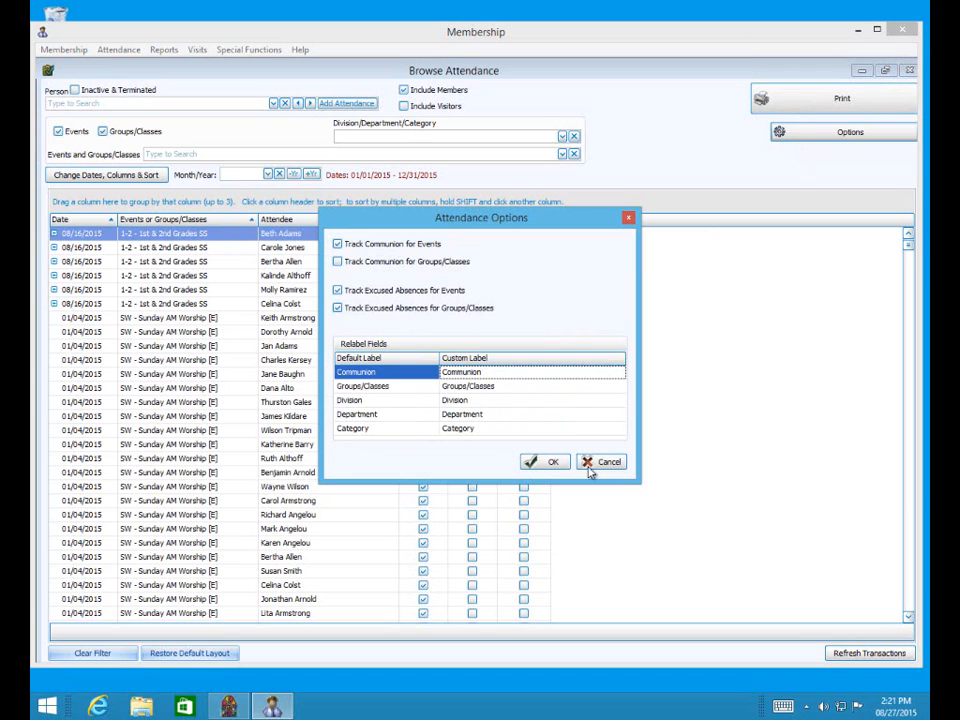
left_click(535, 465)
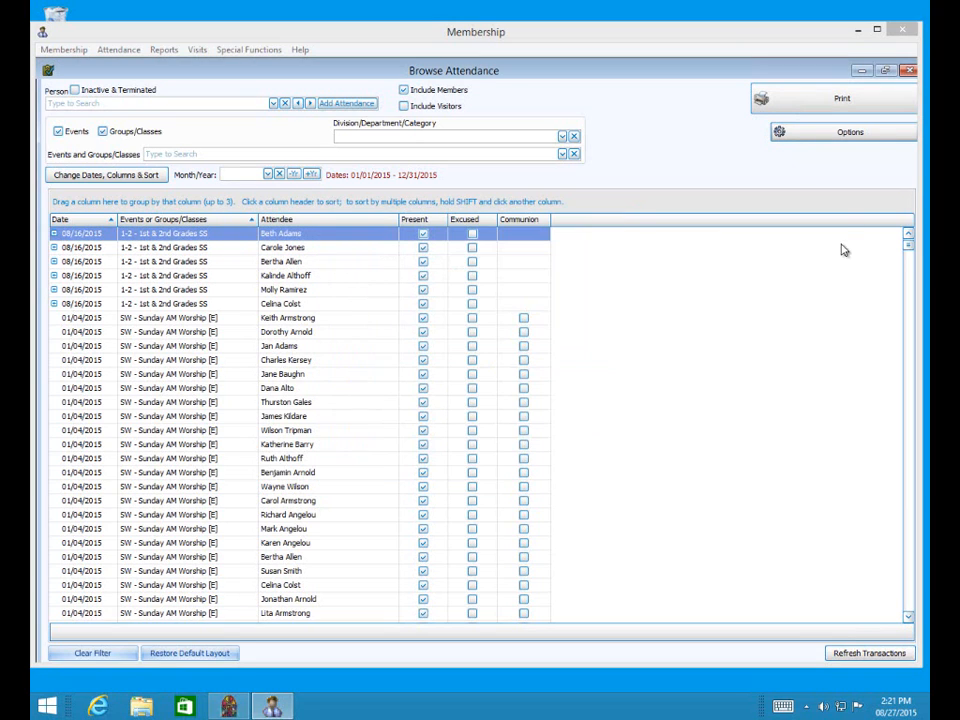
Preview the printed attendance report, look at where the Additional Info column falls on page 2, and close the preview.
left_click(819, 108)
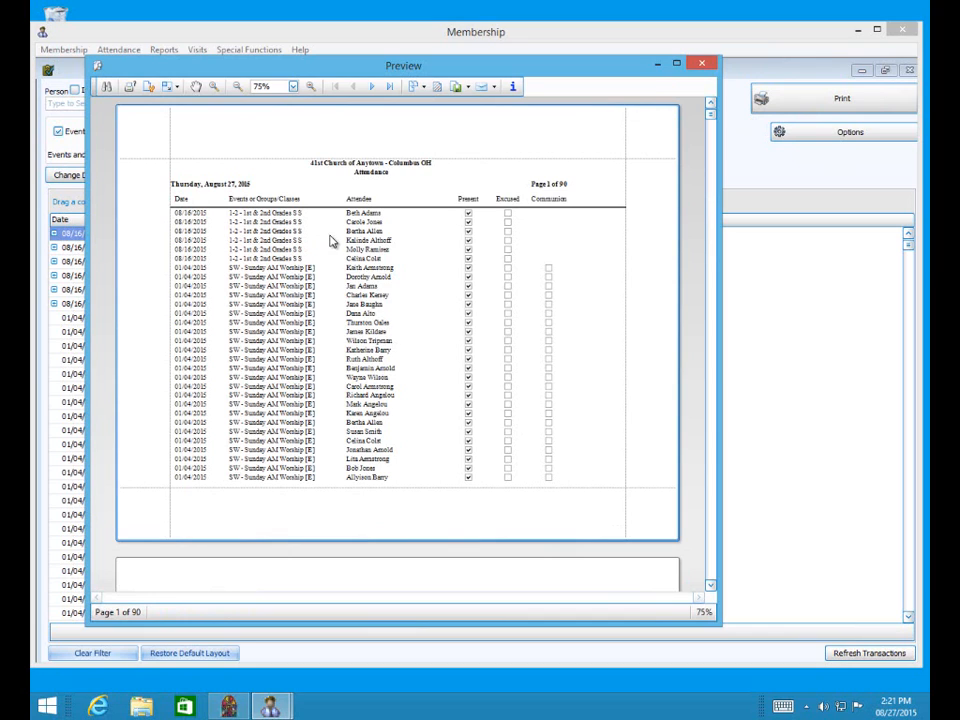
scroll(713, 580, "down", 5)
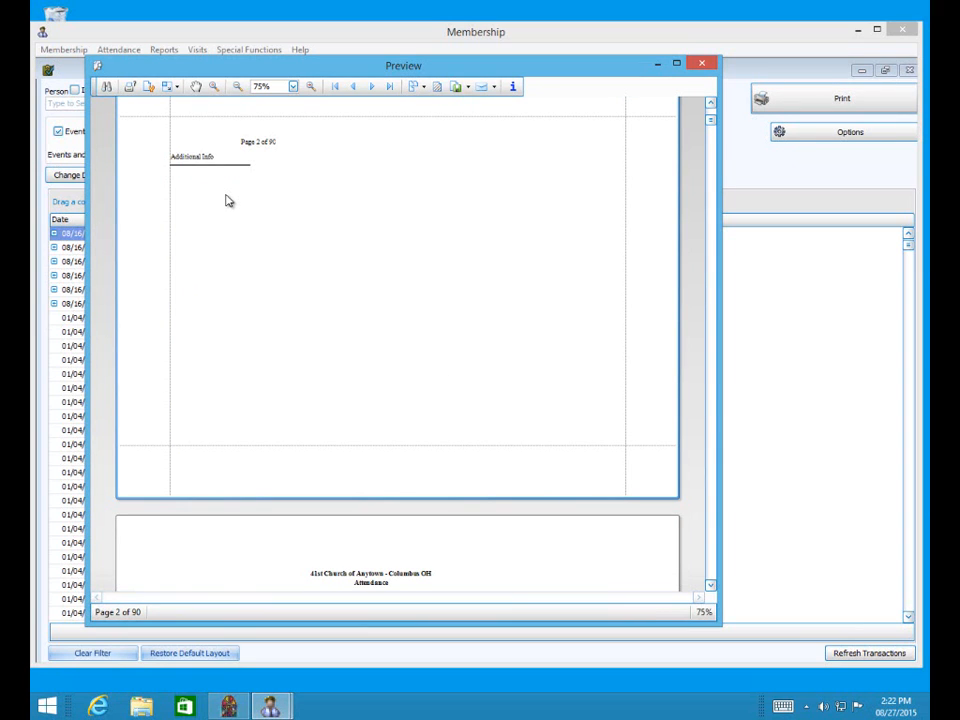
left_click(703, 64)
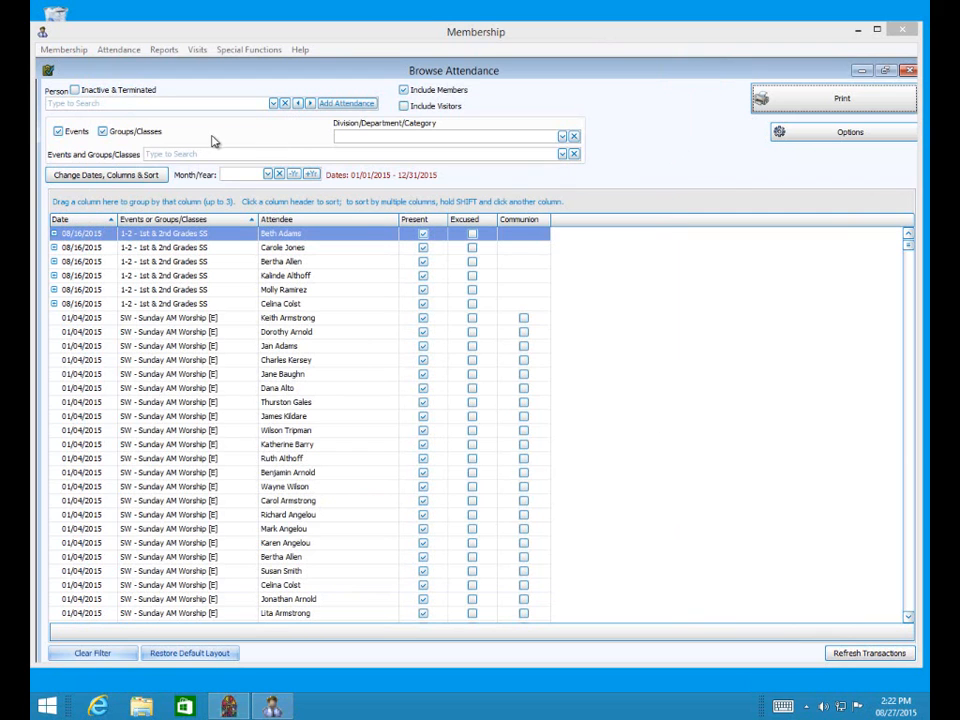
Reduce the width of the Additional Info column in the attendance report setup and apply the setup.
left_click(134, 175)
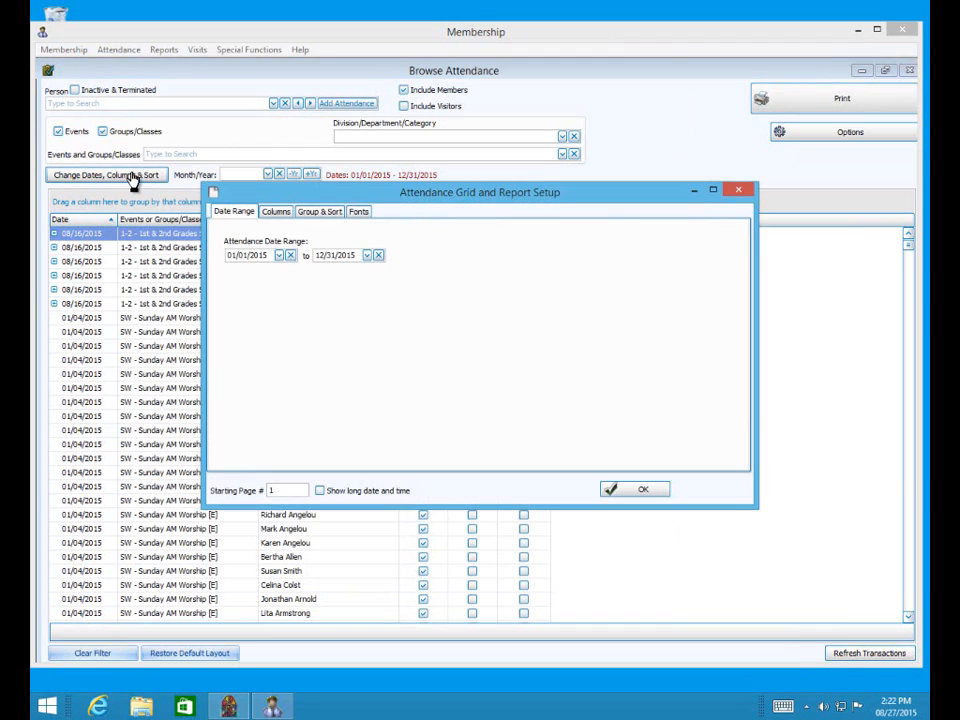
left_click(326, 213)
left_click(276, 211)
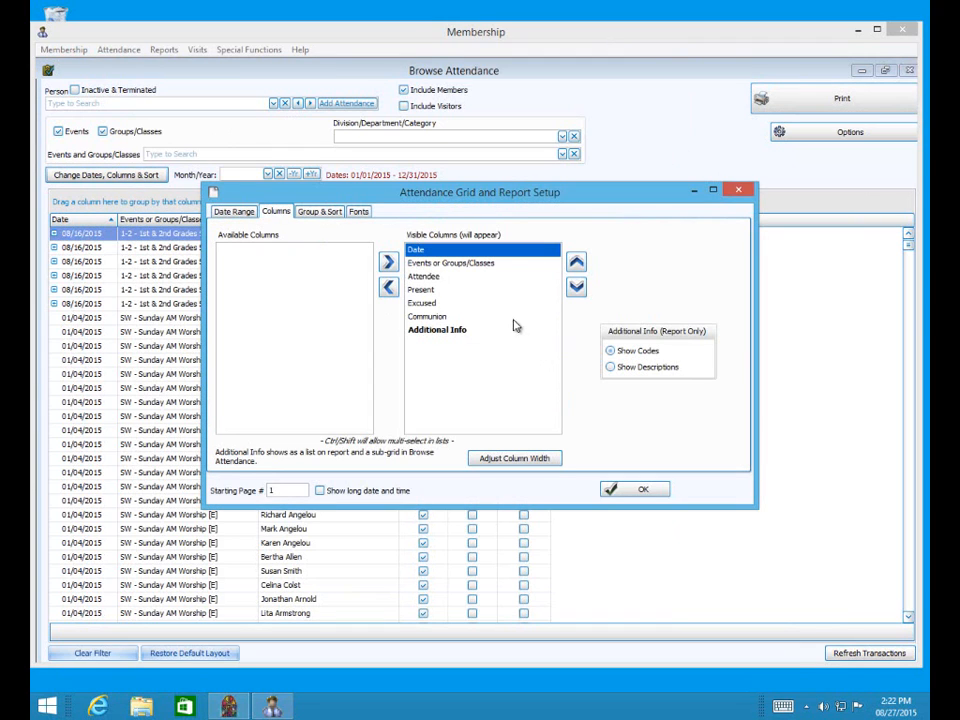
left_click(485, 331)
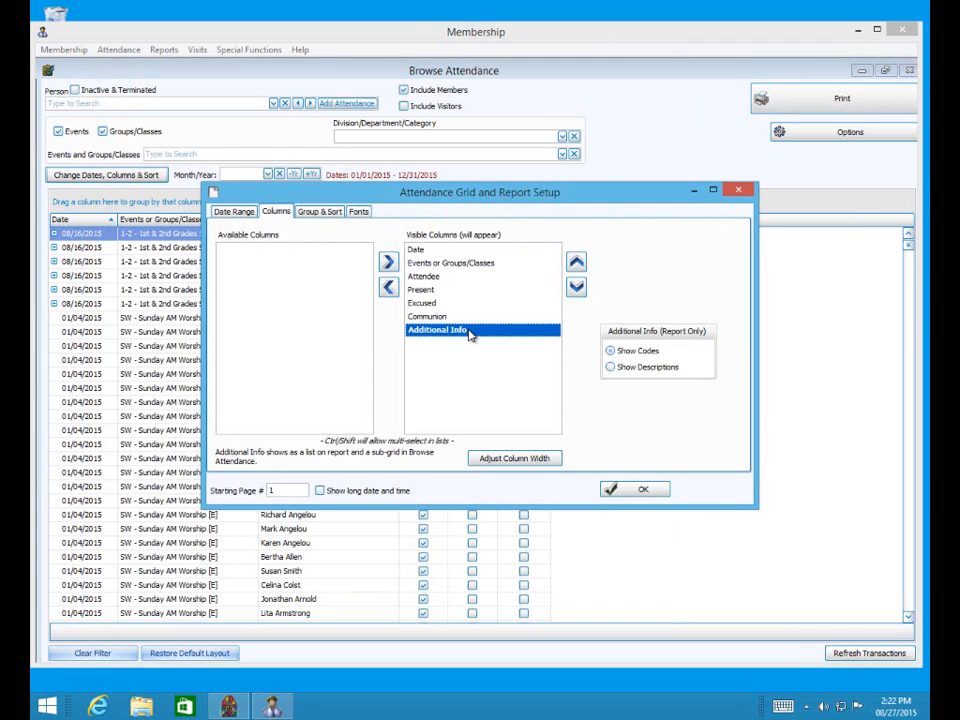
left_click(553, 461)
left_click(576, 297)
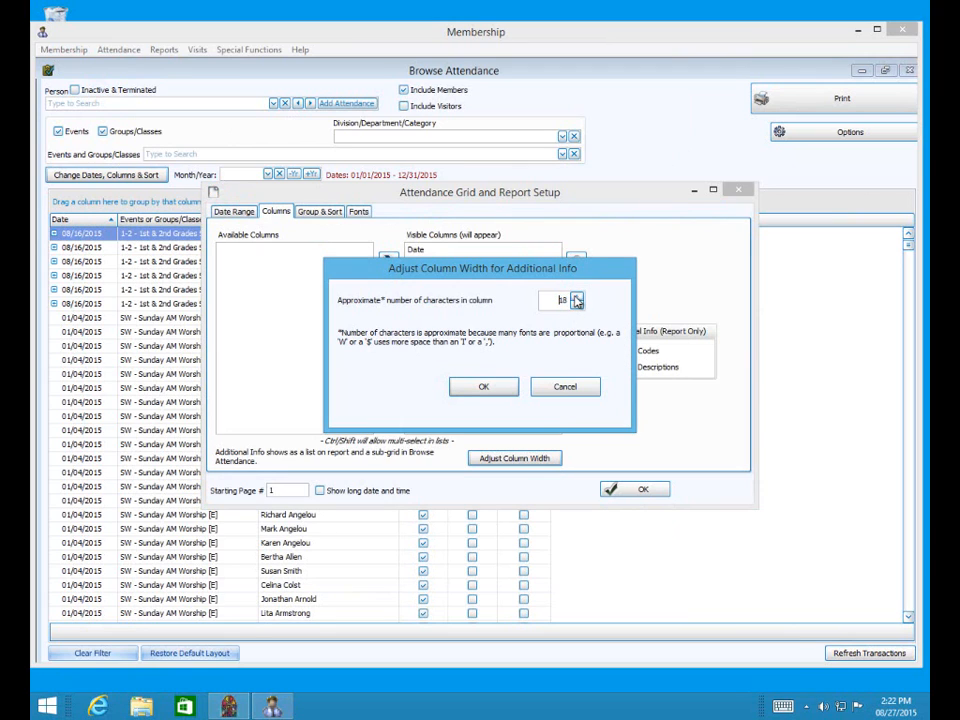
left_click(576, 297)
left_click(576, 297)
left_click(576, 297)
left_click(576, 297)
left_click(576, 297)
left_click(576, 297)
left_click(578, 306)
left_click(578, 306)
left_click(578, 306)
left_click(578, 306)
left_click(578, 306)
left_click(578, 306)
left_click(578, 306)
left_click(578, 306)
left_click(578, 306)
left_click(578, 306)
left_click(578, 306)
left_click(578, 306)
left_click(578, 306)
left_click(472, 385)
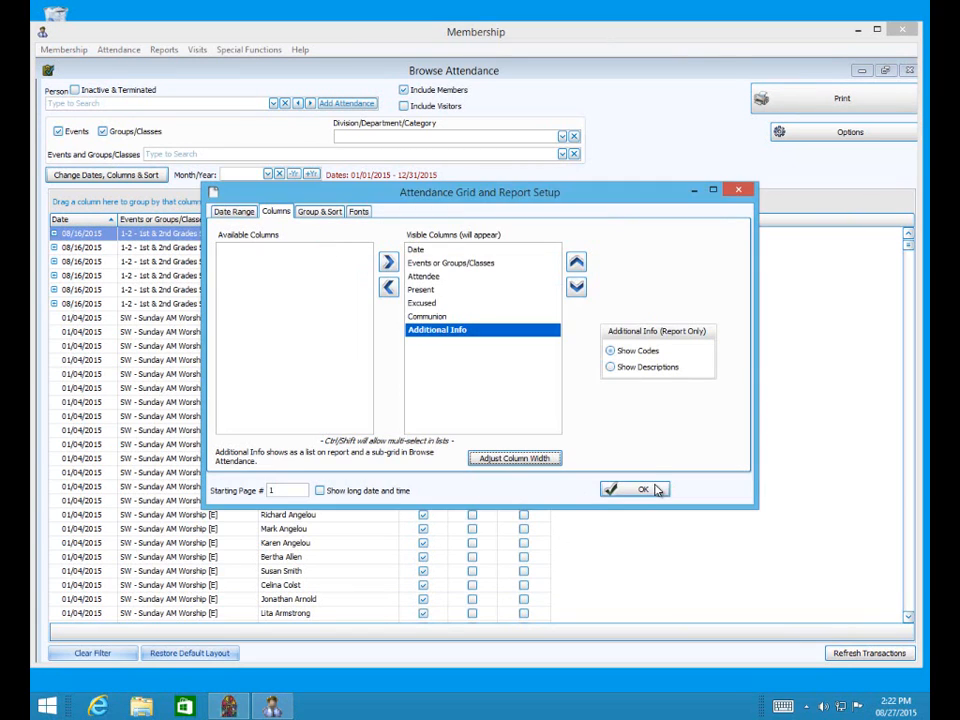
left_click(634, 489)
Preview the attendance report again and look through its first two pages to check the Additional Info column.
left_click(848, 99)
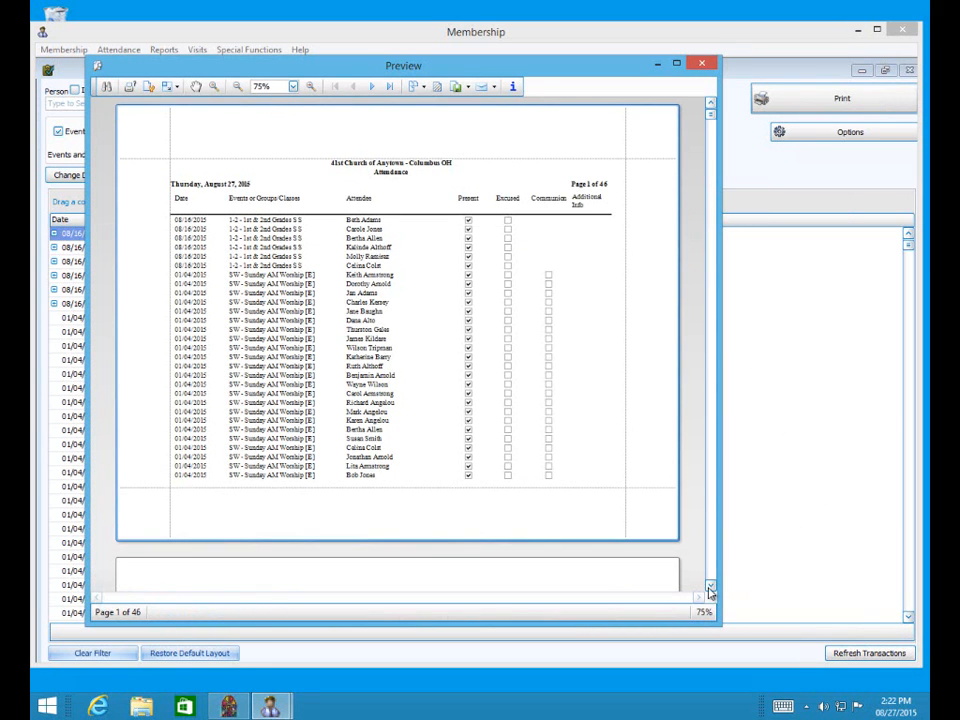
scroll(712, 590, "down", 4)
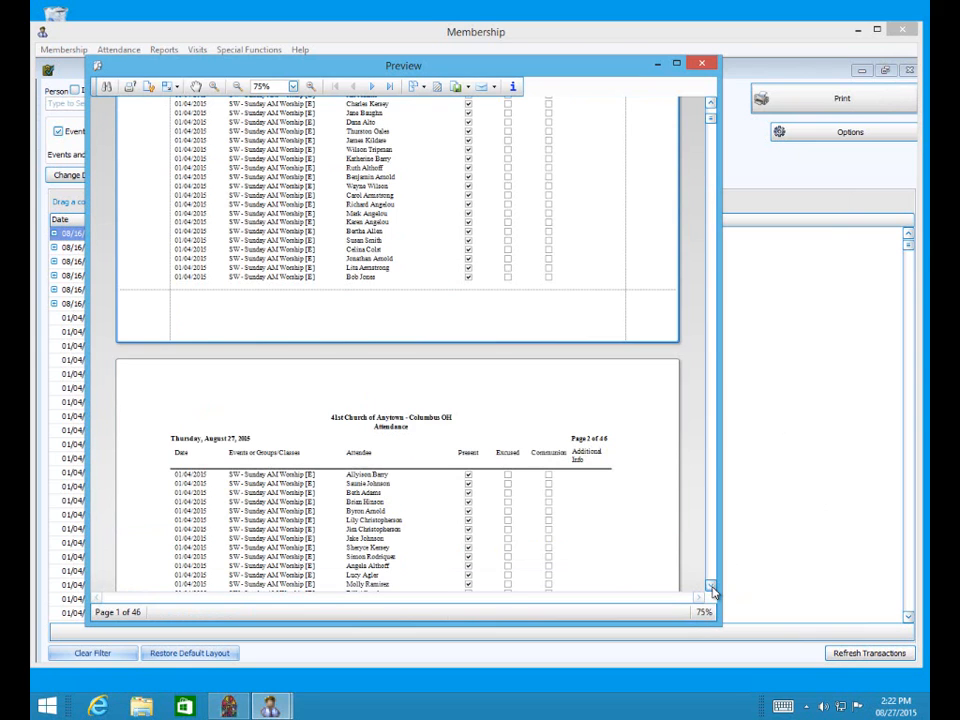
Look through page 2 and the start of page 3 of the attendance preview, then close the preview and Browse Attendance.
scroll(713, 592, "down", 15)
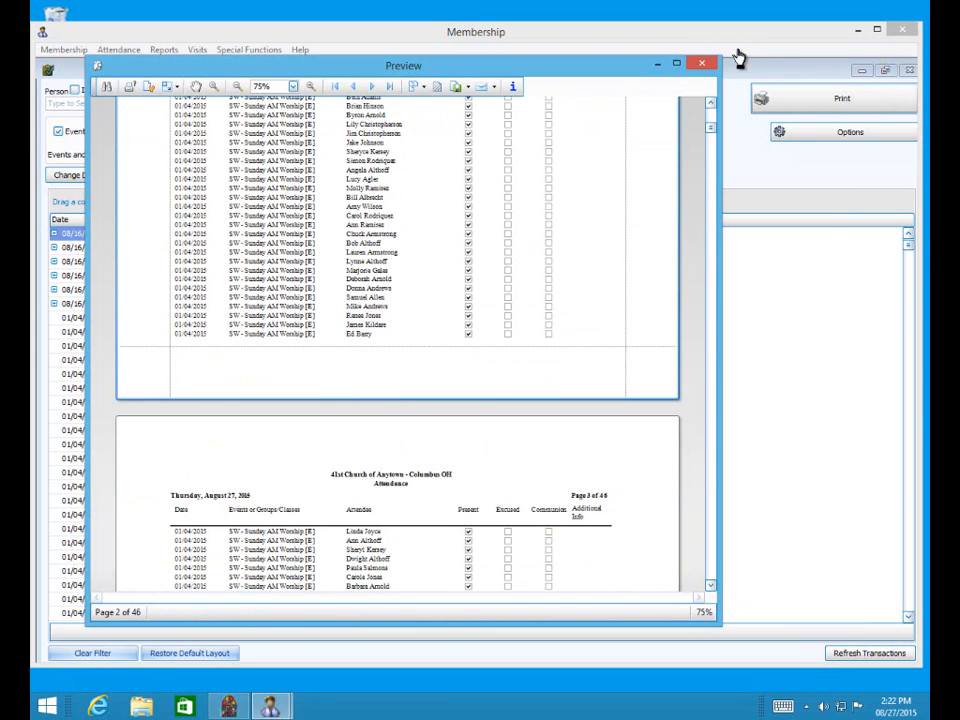
left_click(702, 63)
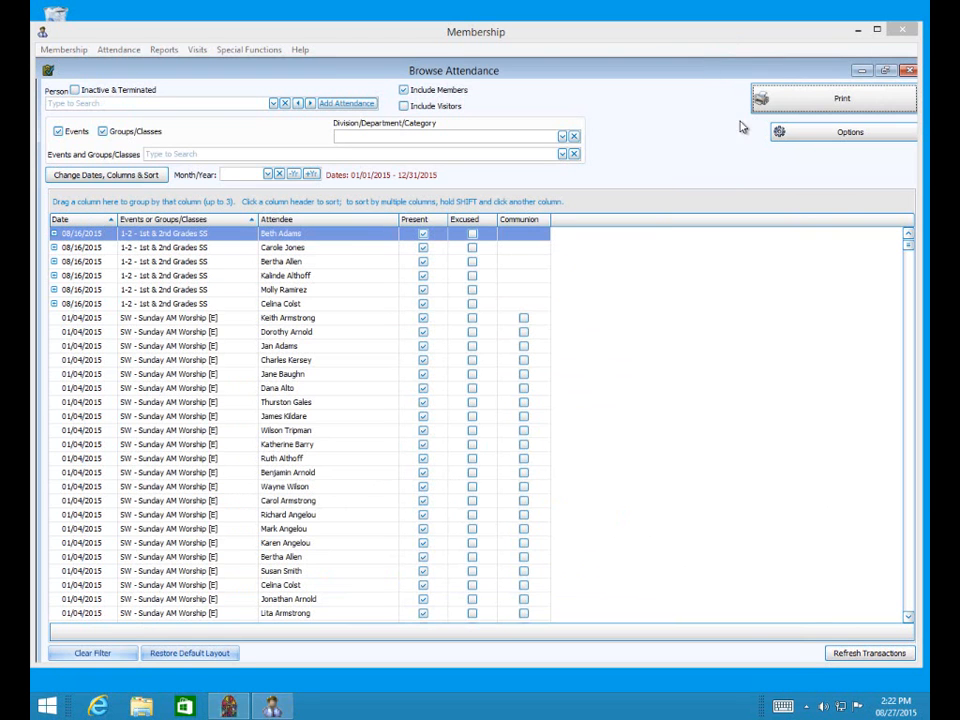
left_click(908, 71)
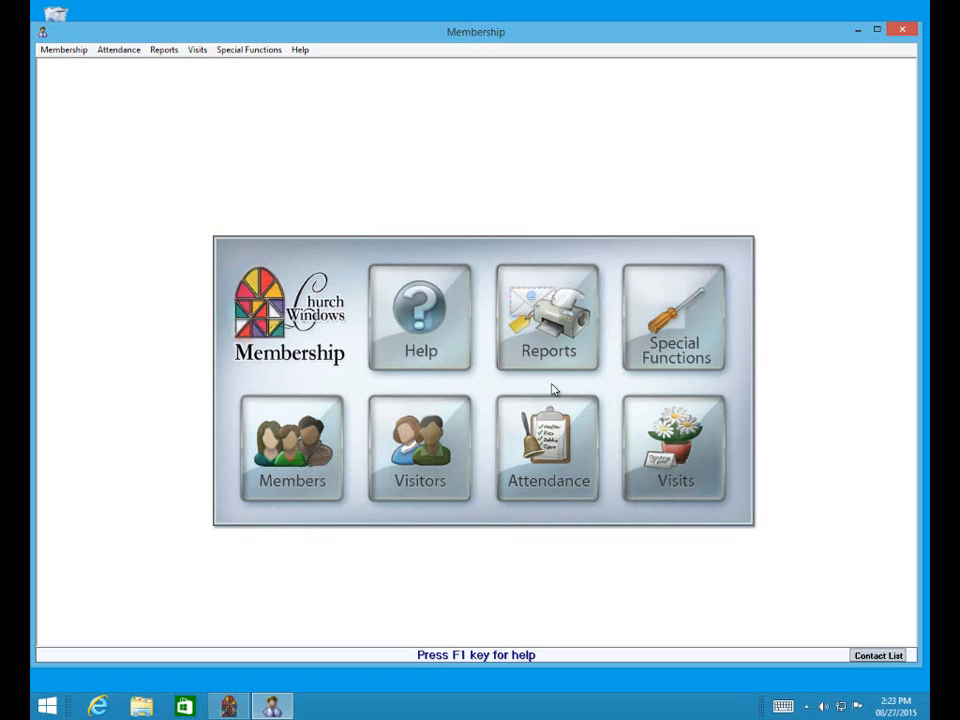
Open the Reports/Directory/Export setup, look up the Family # field among the membership selection fields, and close the setup.
left_click(540, 335)
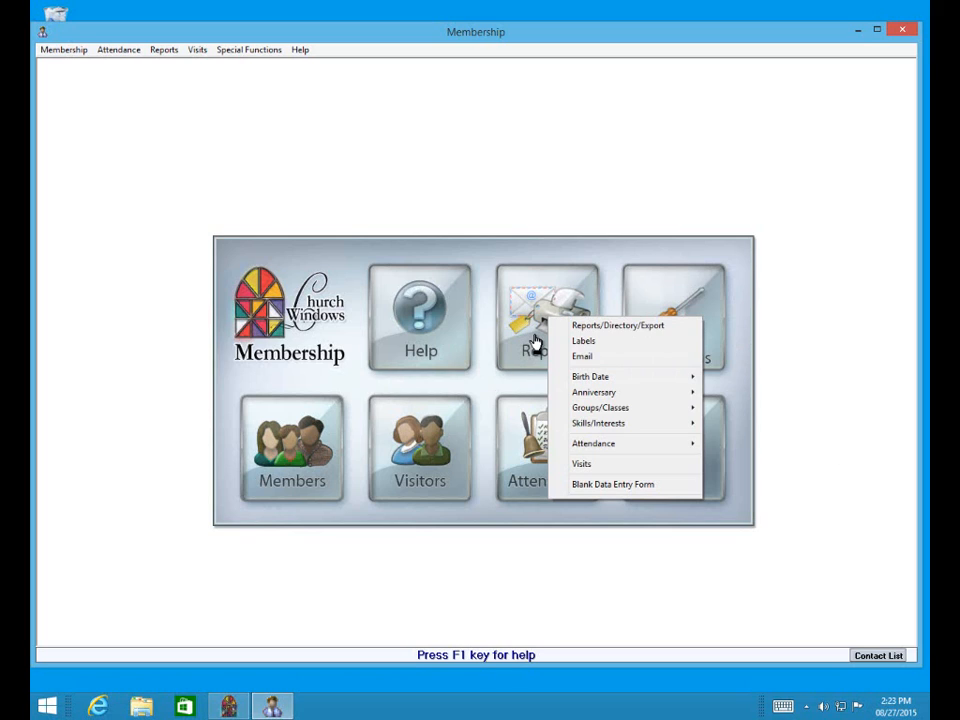
left_click(600, 325)
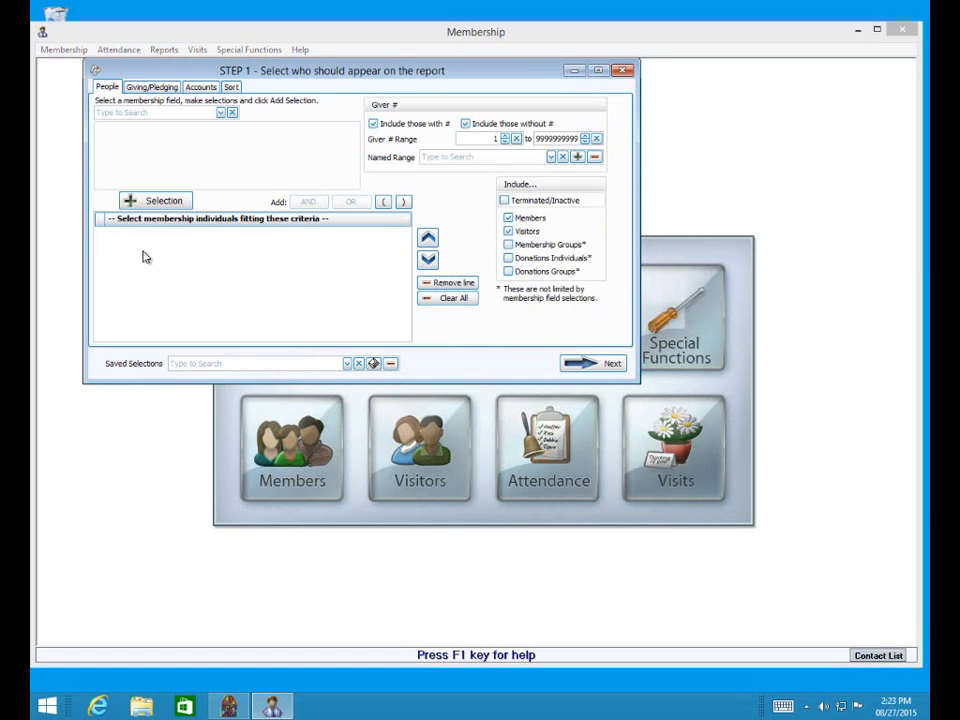
left_click(220, 113)
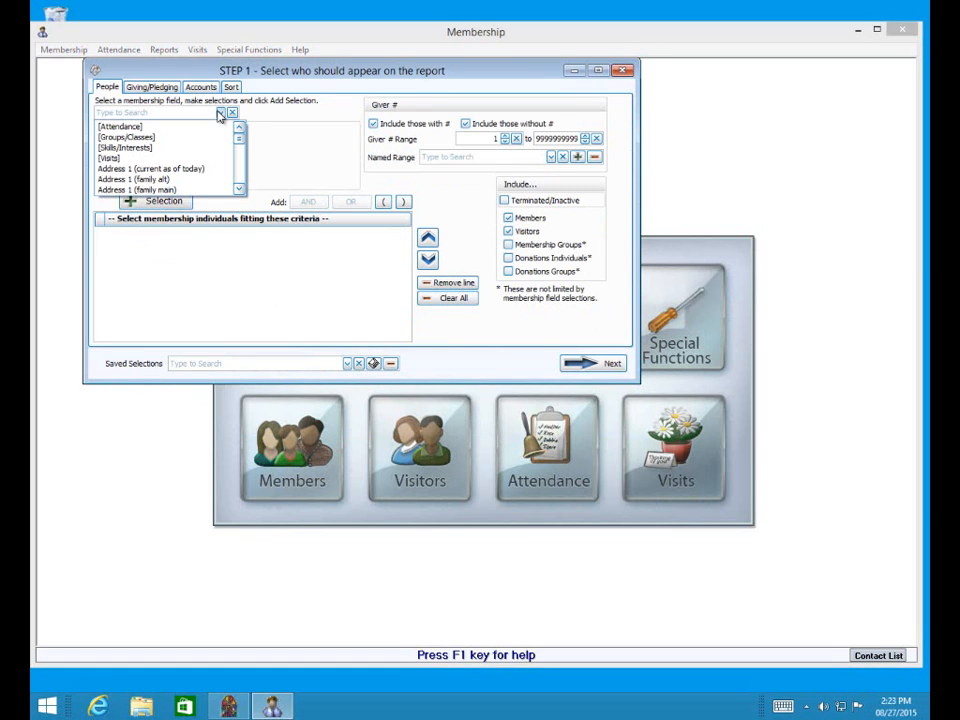
type("Family #")
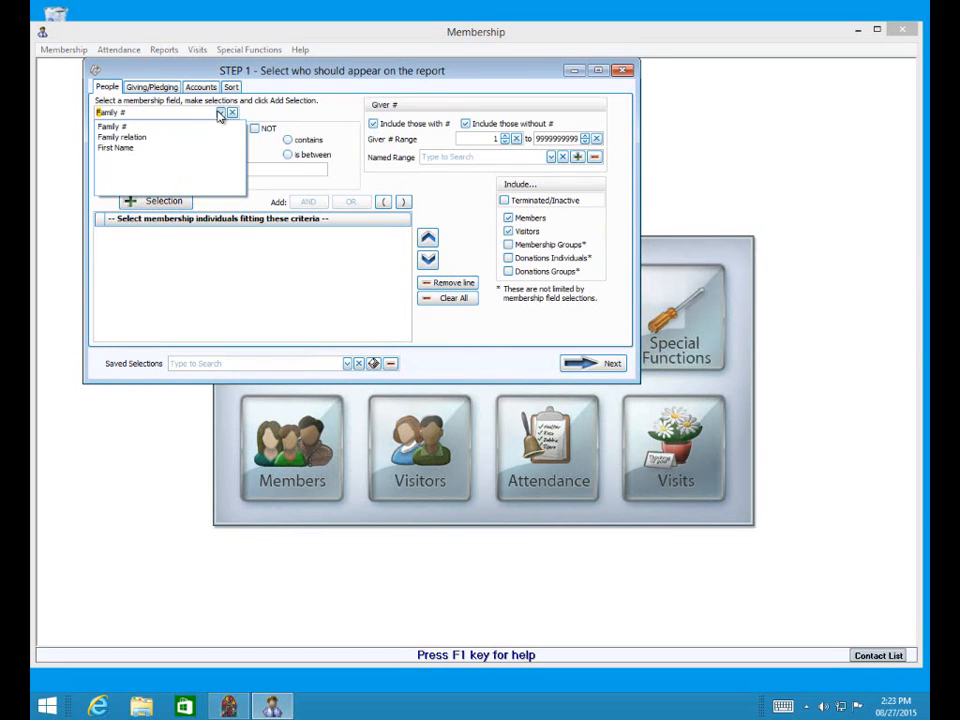
left_click(621, 70)
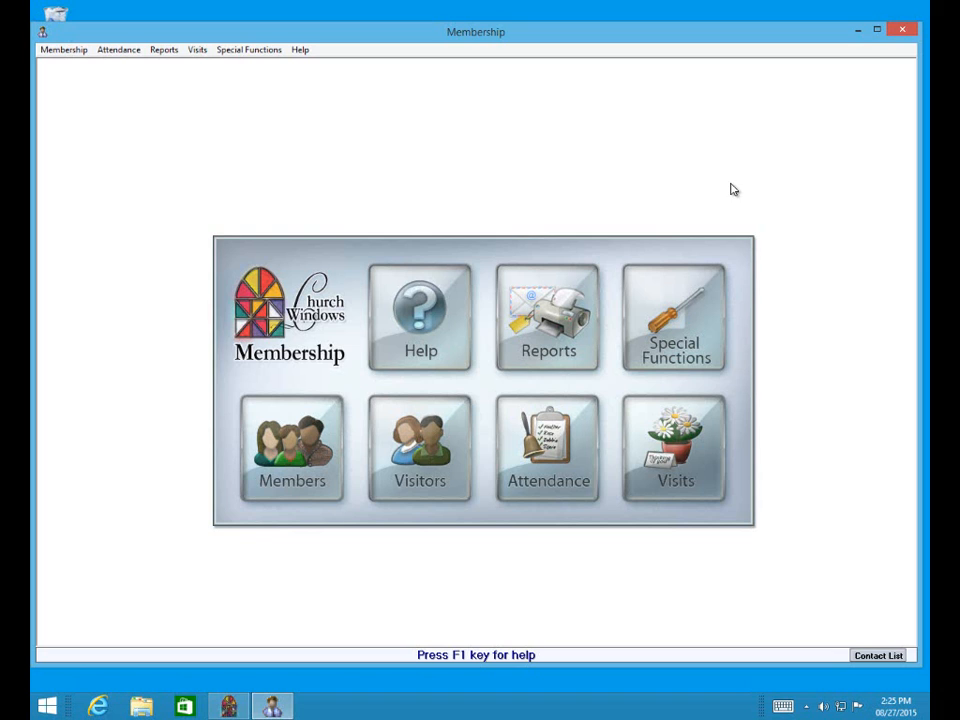
Exit the Membership module and close Church Windows completely.
left_click(905, 32)
left_click(548, 392)
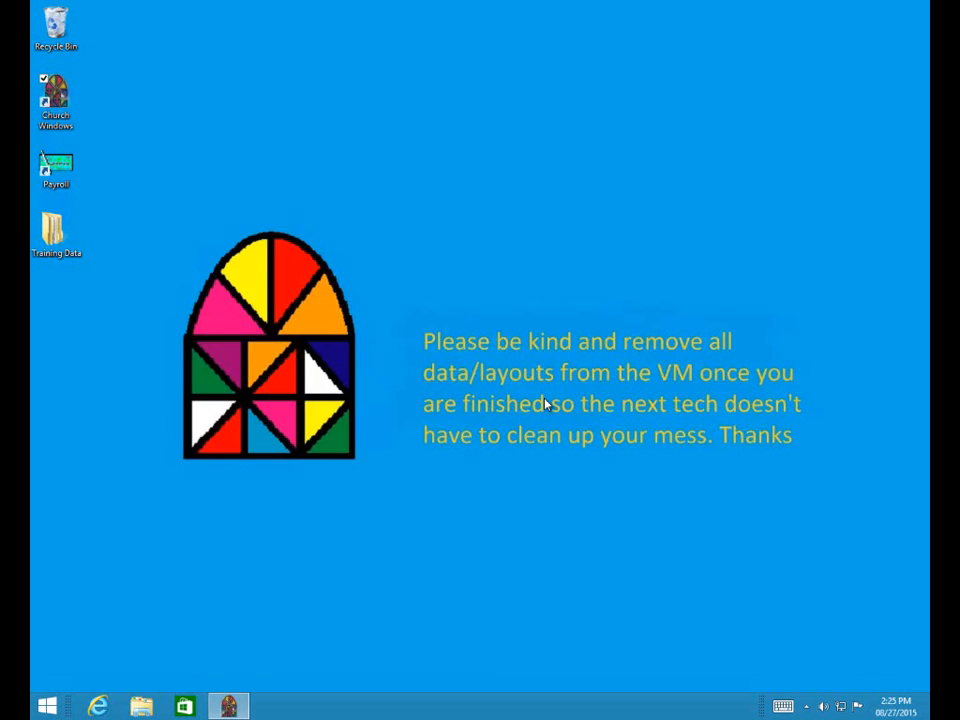
left_click(733, 474)
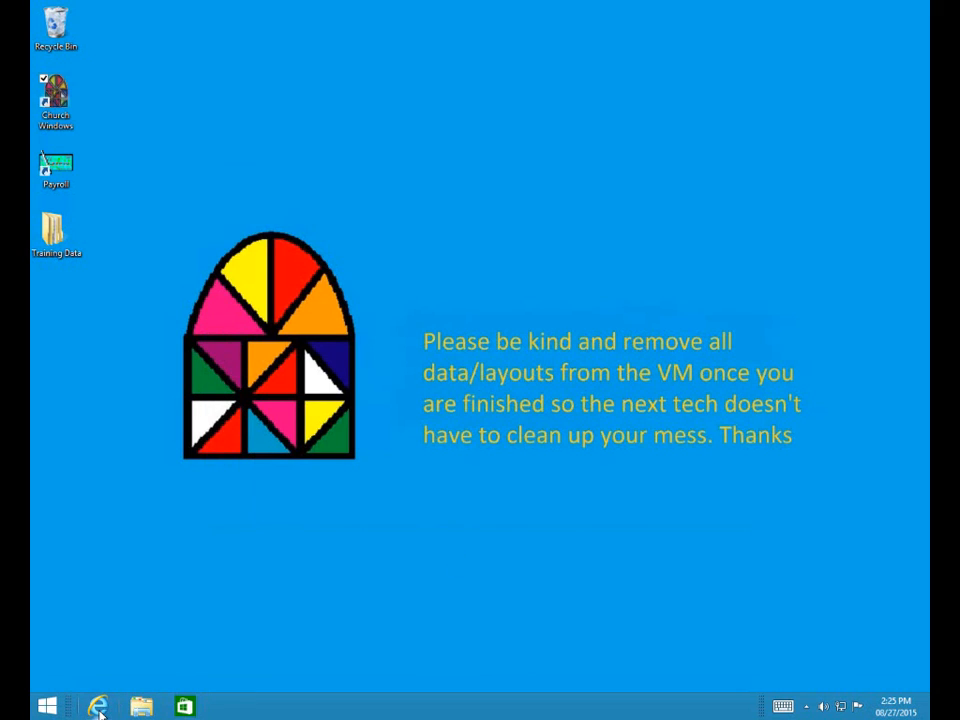
left_click(99, 707)
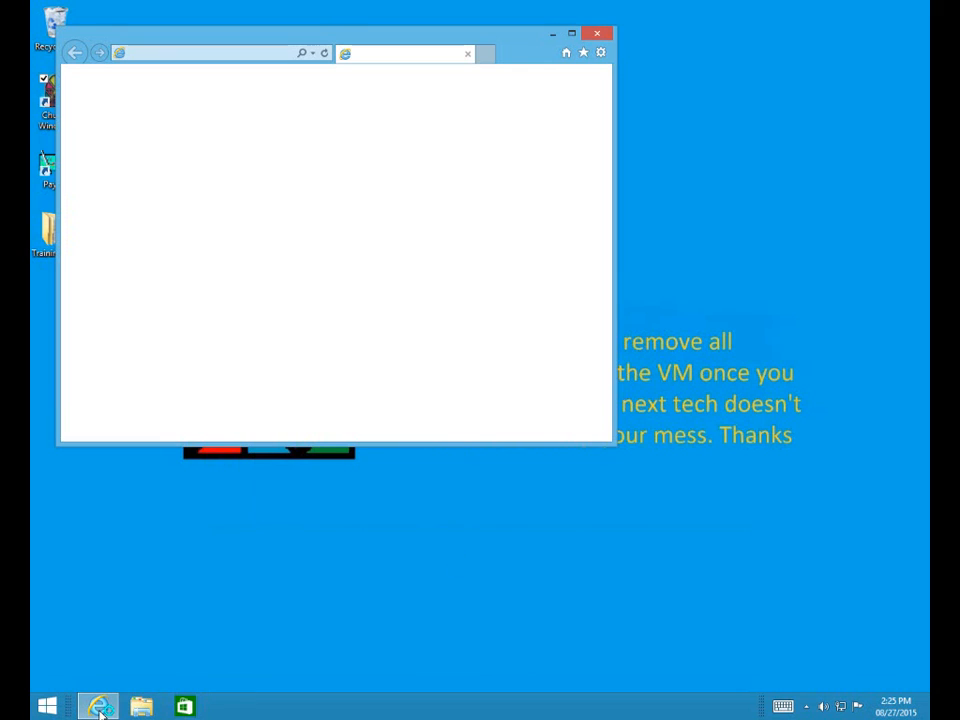
left_click(572, 36)
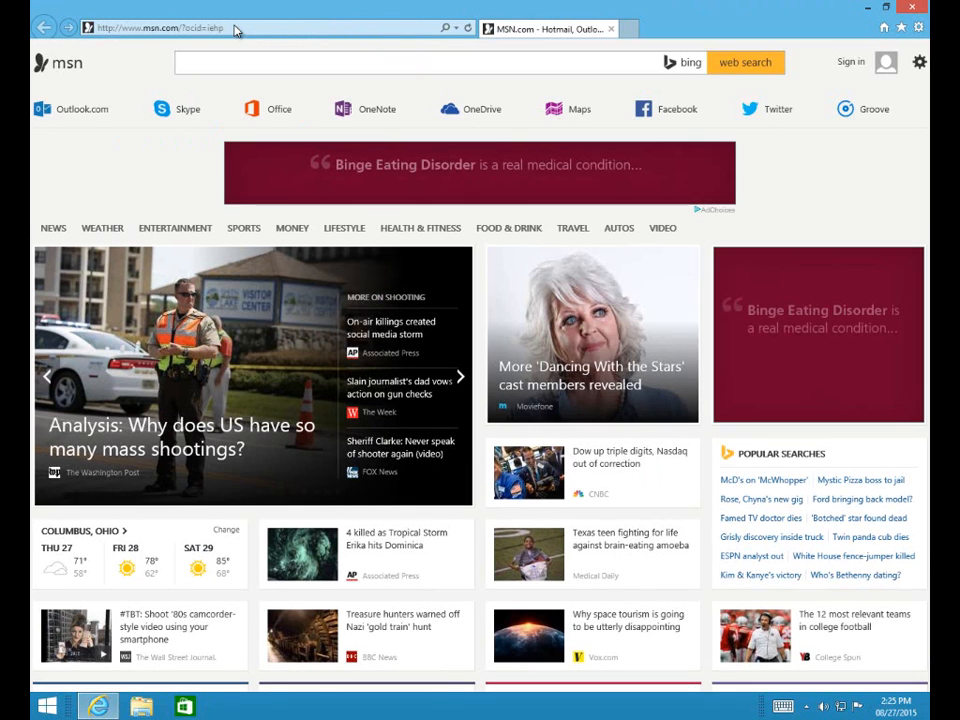
left_click(236, 31)
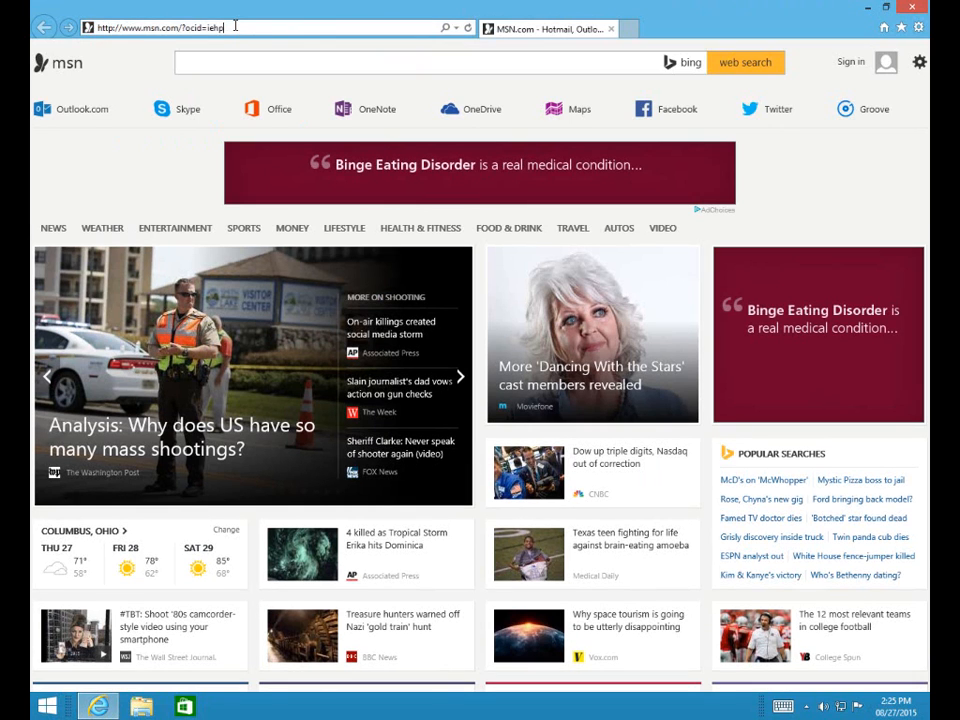
right_click(33, 18)
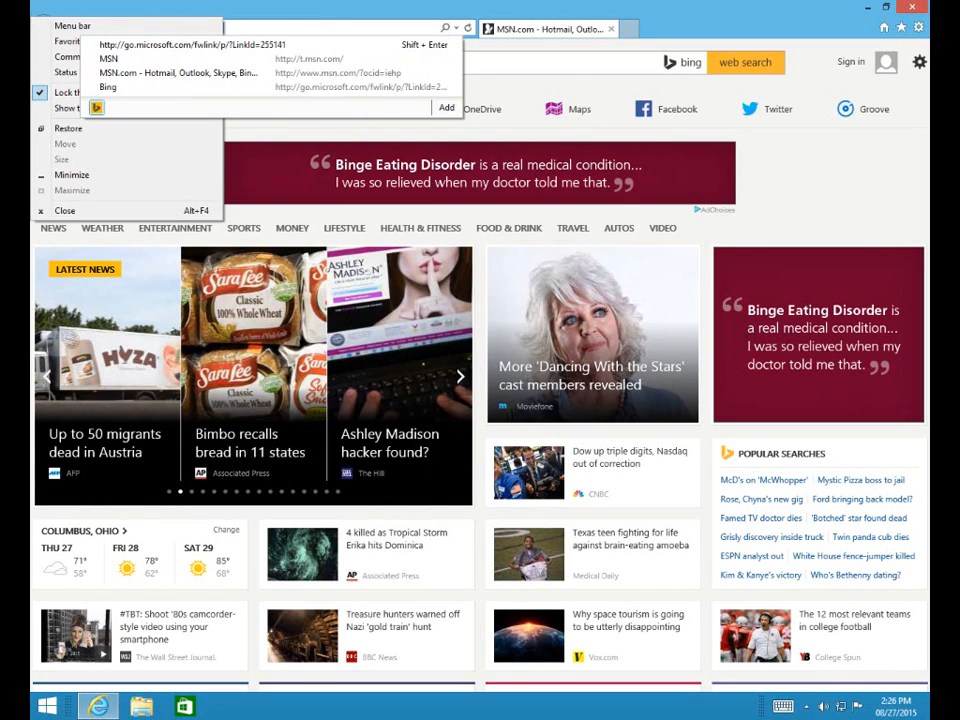
Disconnect the remote desktop session and switch to the local Internet Explorer window with the Church Windows website.
mouse_move(702, 3)
left_click(652, 9)
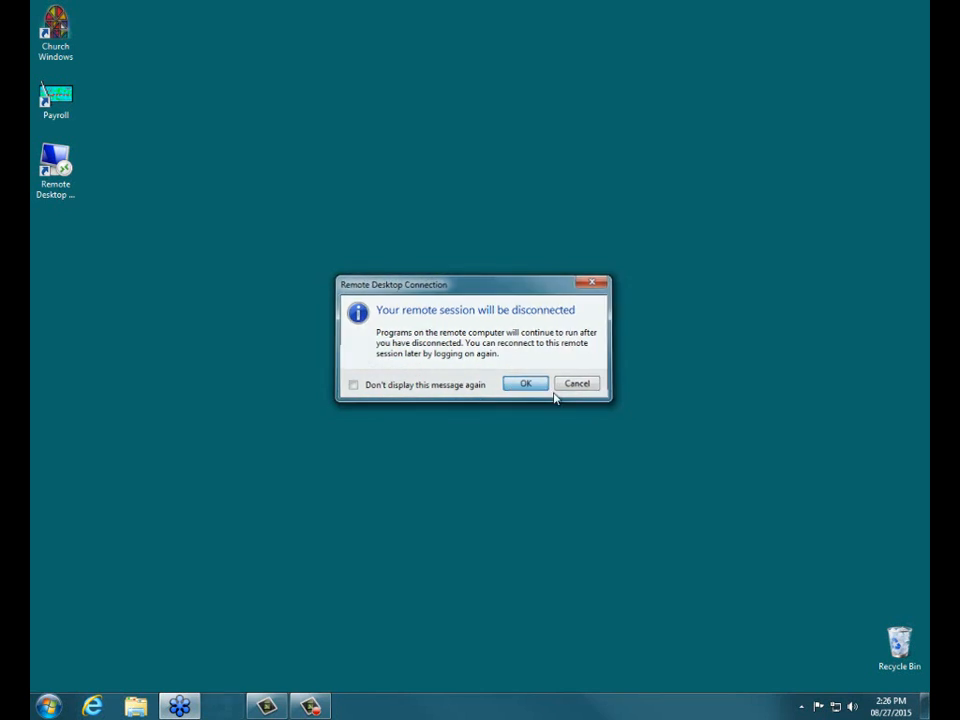
left_click(538, 386)
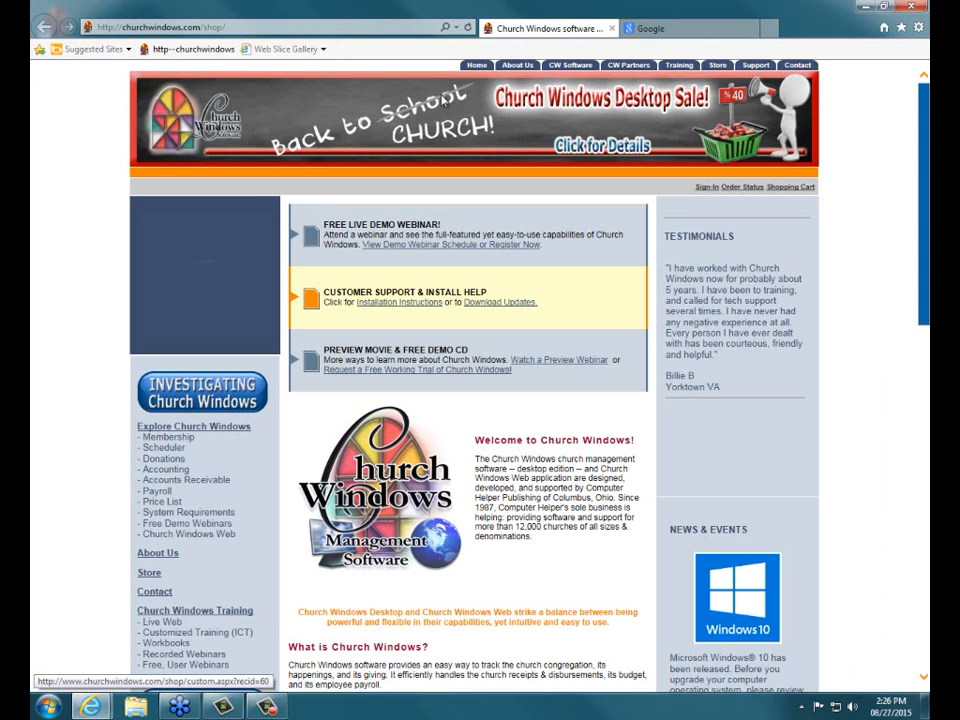
Open the Free, User Webinars page of the Church Windows website and look through the upcoming webinars offered for registration.
scroll(81, 358, "down", 2)
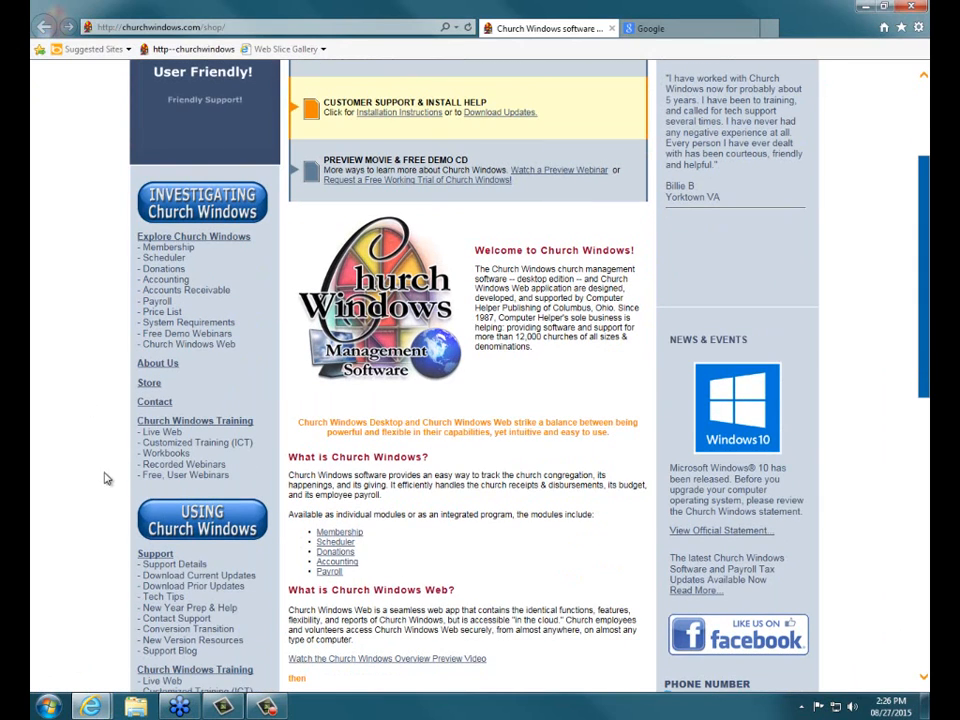
left_click(181, 484)
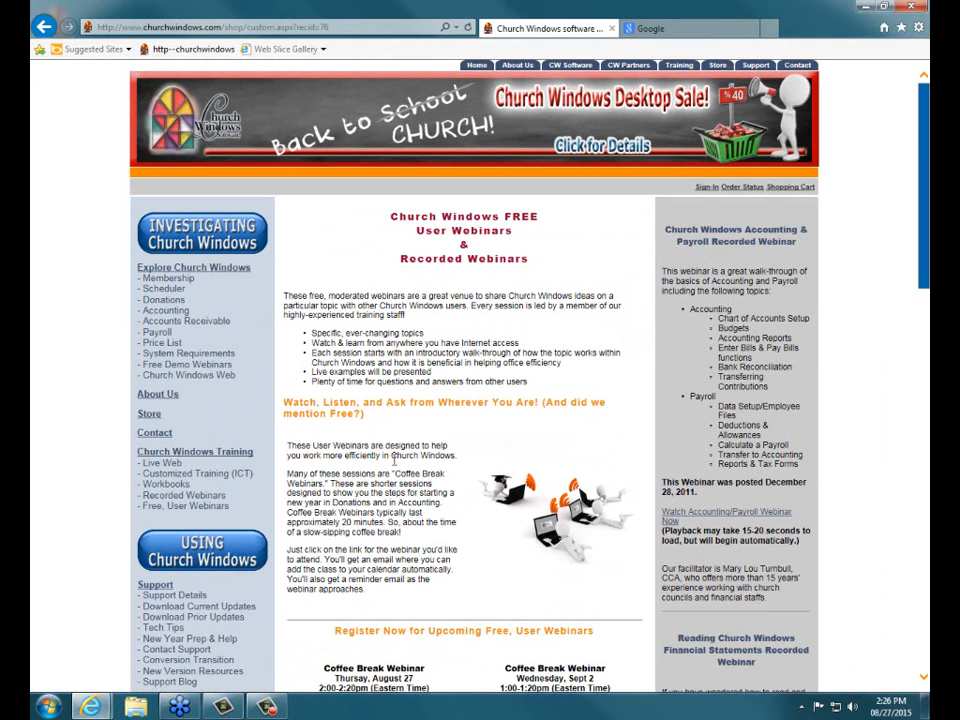
scroll(395, 462, "down", 4)
scroll(395, 462, "down", 1)
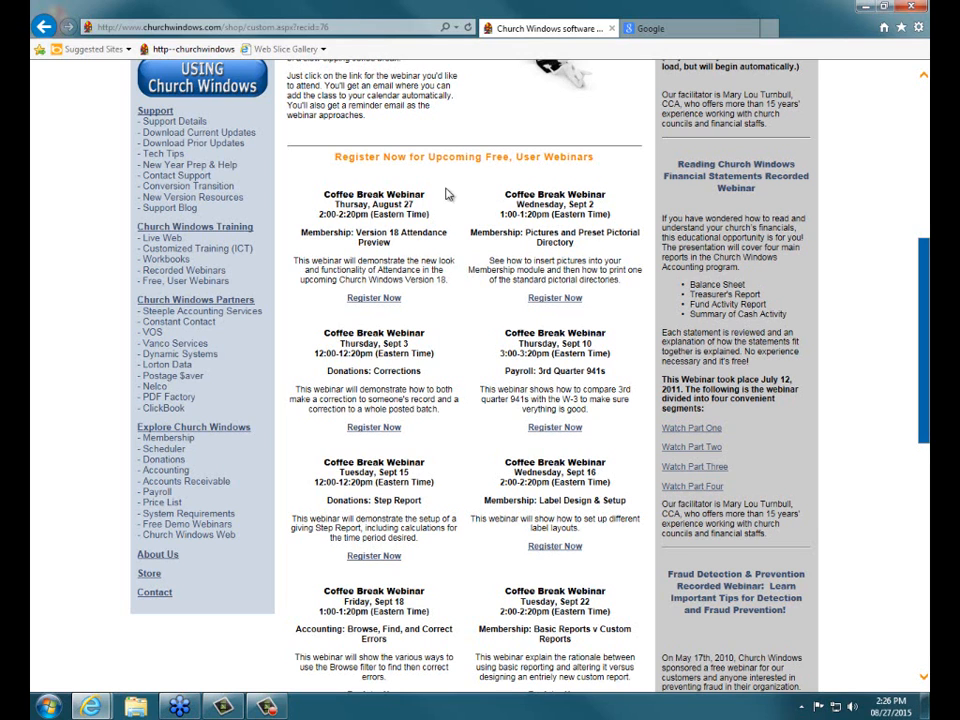
scroll(453, 222, "down", 1)
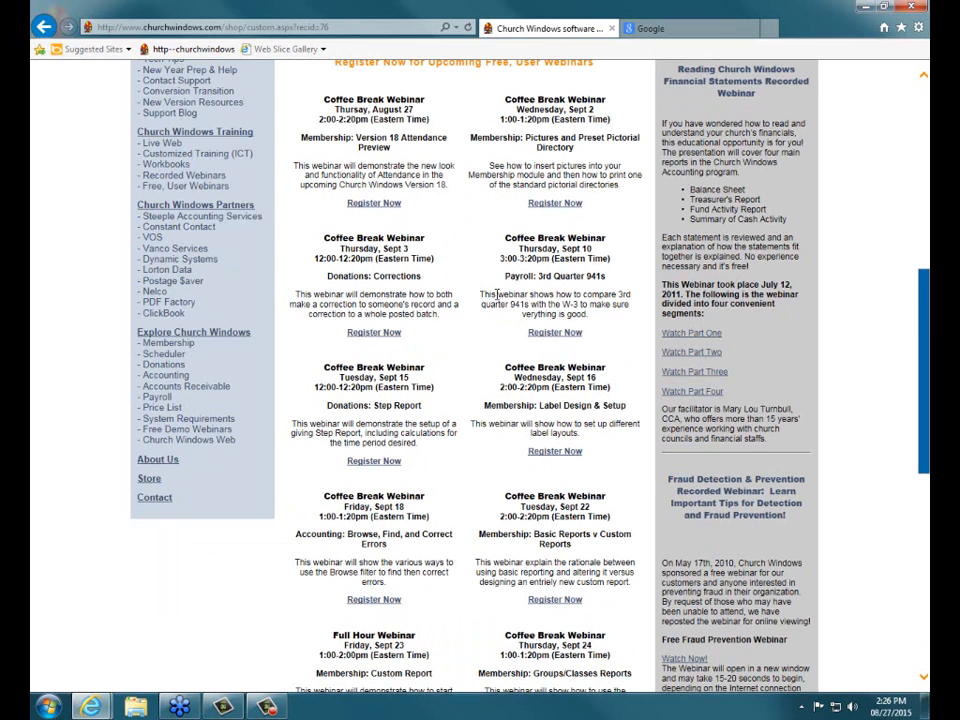
scroll(497, 296, "down", 2)
scroll(497, 296, "down", 2)
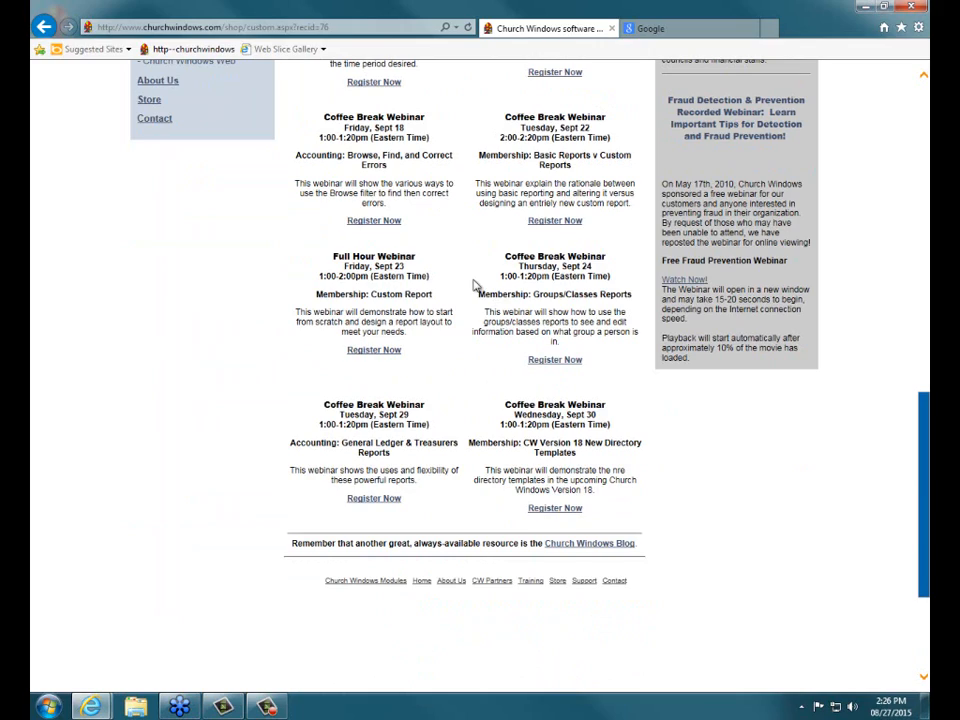
scroll(475, 290, "up", 7)
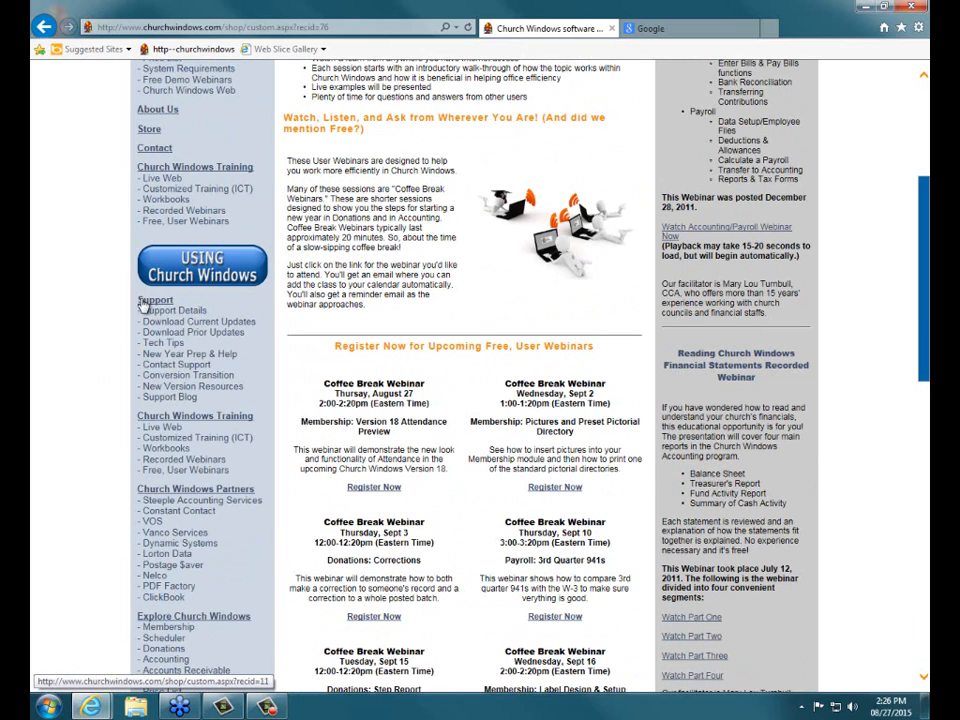
Open the New Version Resources page and look through the list of Version 17 movies and recorded webinars.
left_click(155, 390)
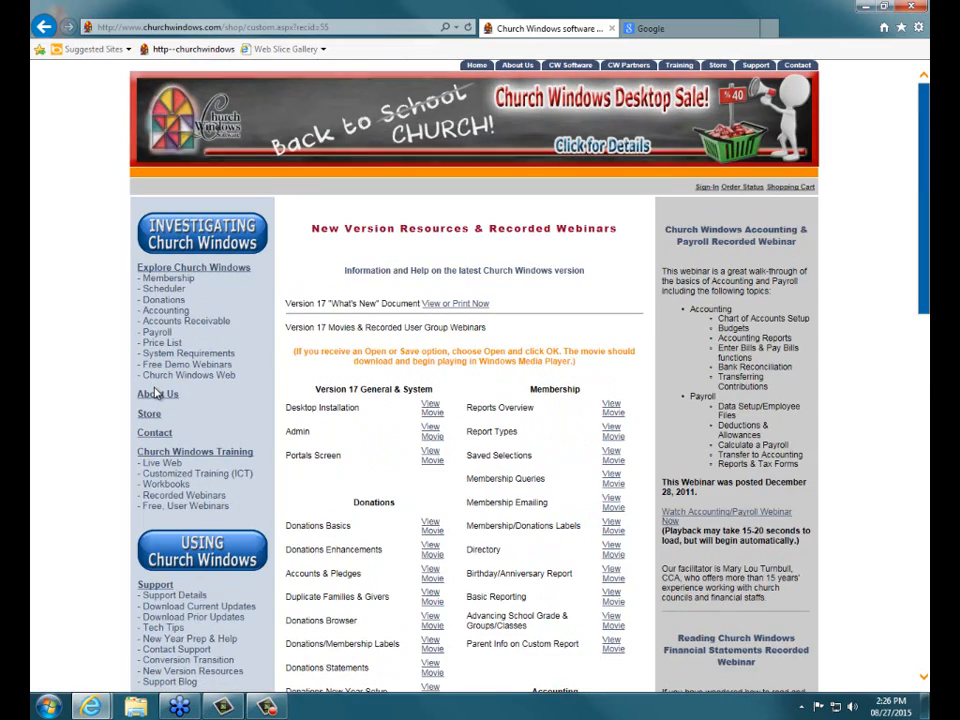
scroll(342, 405, "down", 3)
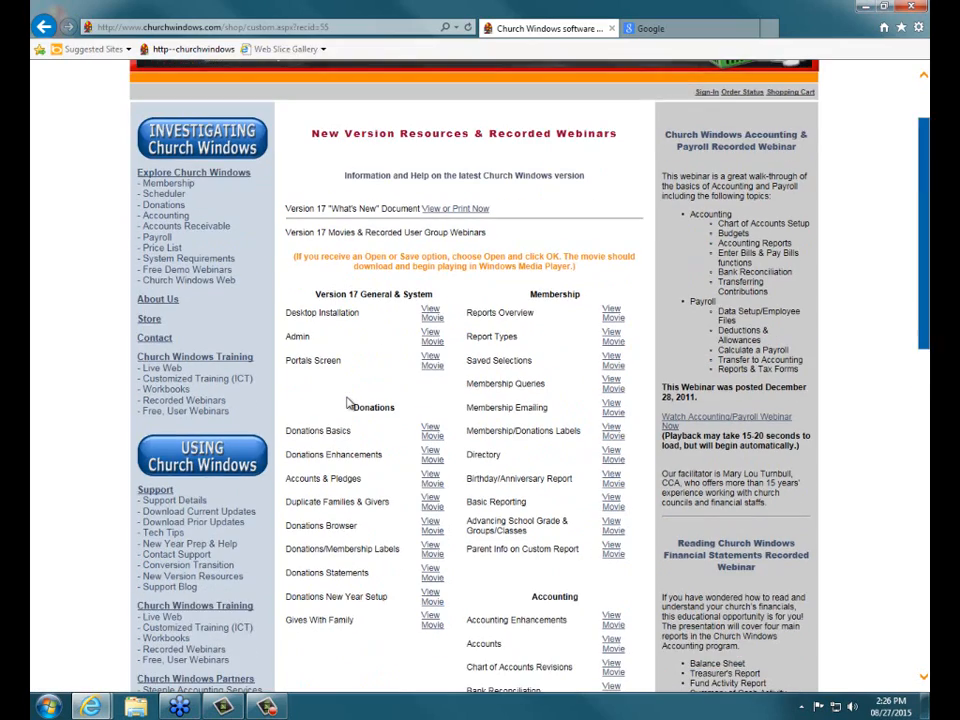
scroll(347, 401, "down", 3)
scroll(347, 401, "up", 1)
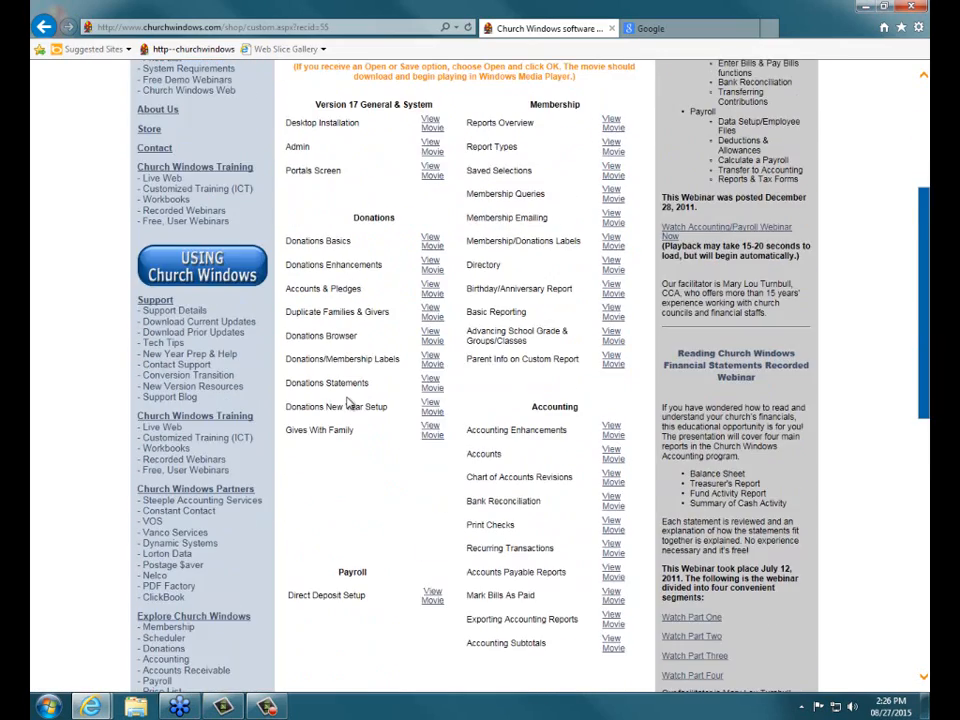